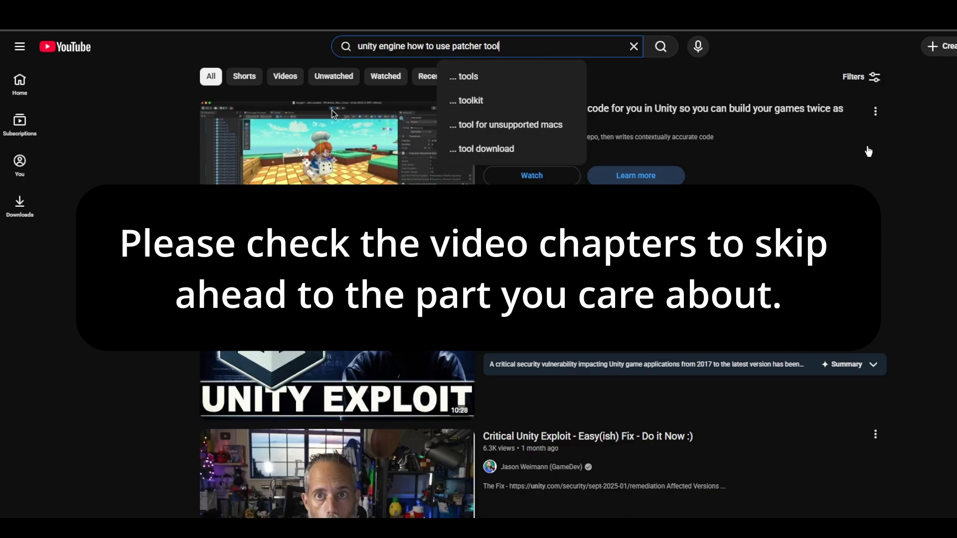
Look through the YouTube search results for "unity engine how to use patcher tool" for guides on Unity's security patch.
click(924, 203)
scroll(360, 224, down, 4)
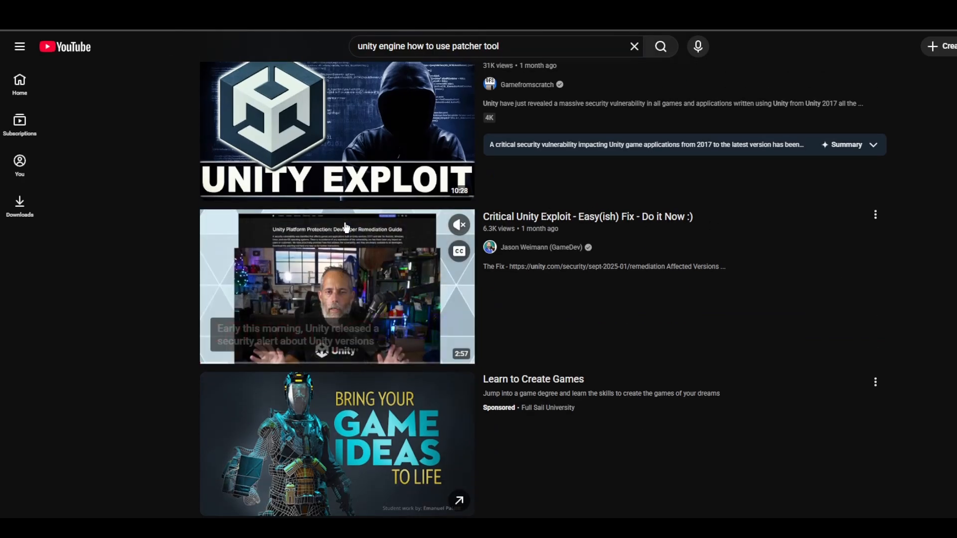
scroll(362, 222, down, 5)
scroll(366, 219, down, 3)
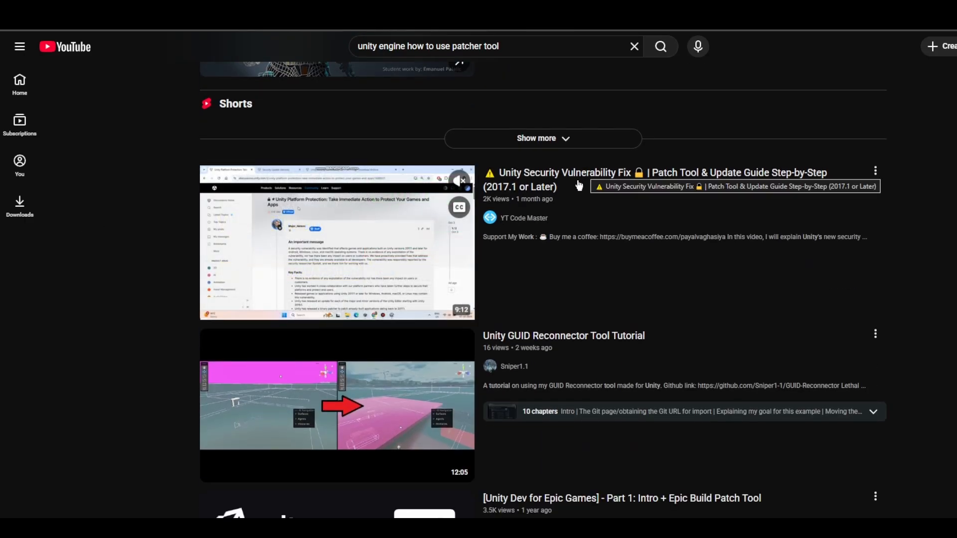
scroll(175, 254, up, 5)
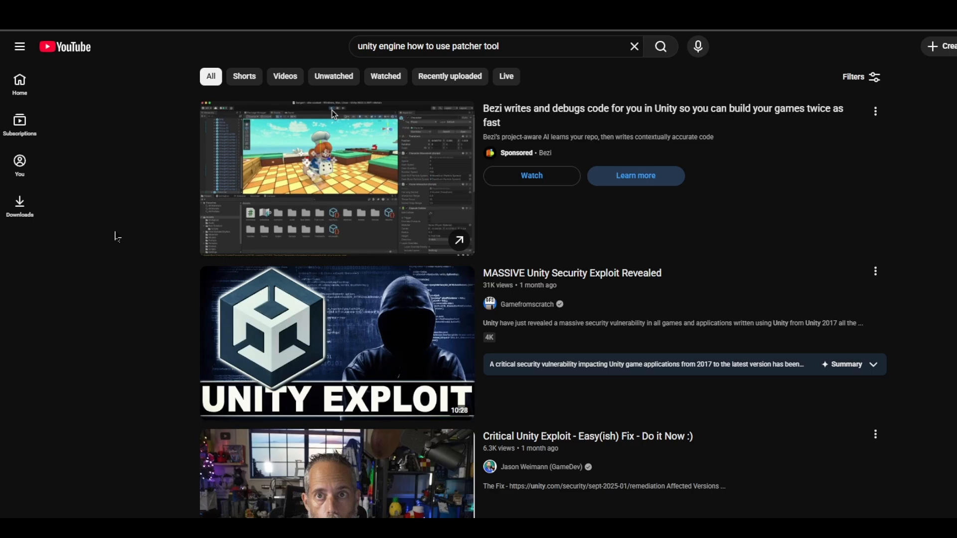
scroll(124, 230, down, 4)
scroll(149, 294, up, 3)
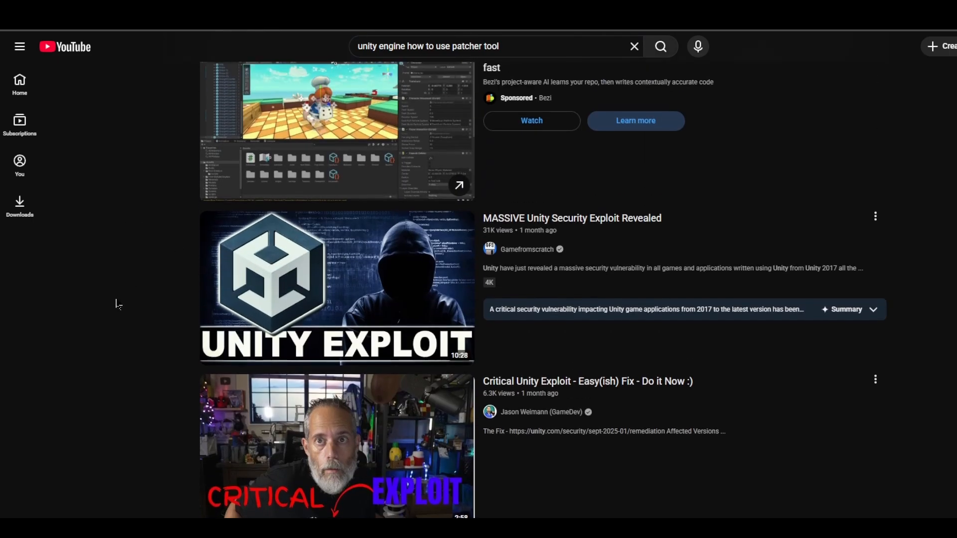
scroll(133, 281, down, 1)
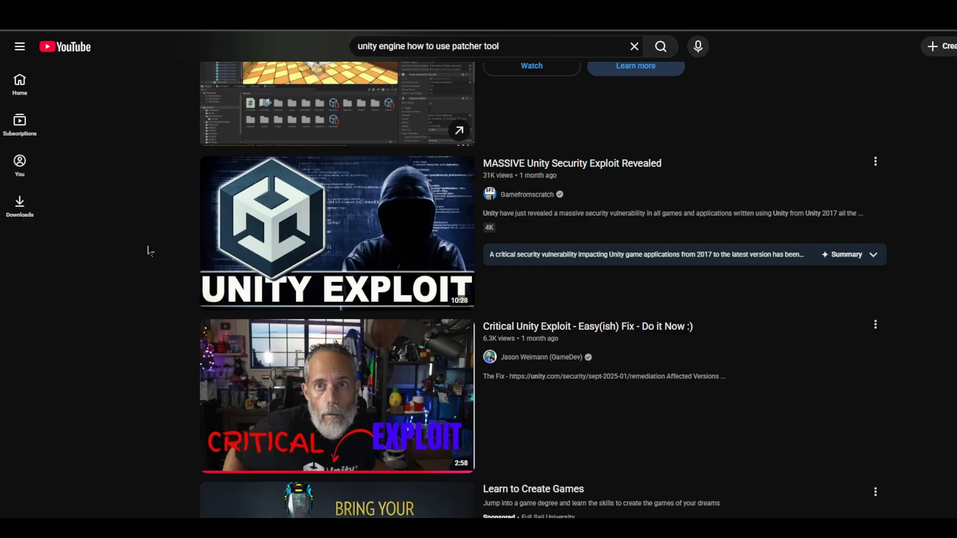
scroll(144, 247, up, 2)
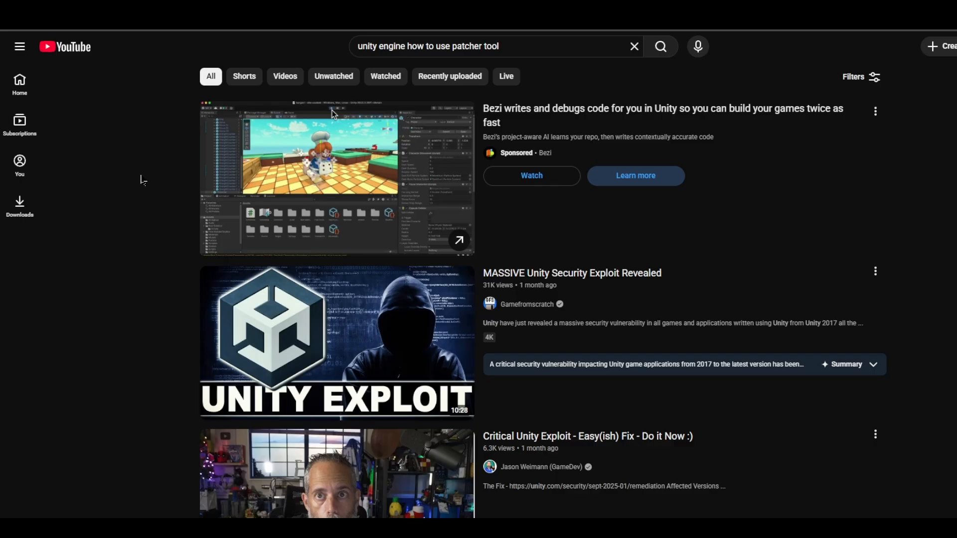
scroll(144, 172, down, 6)
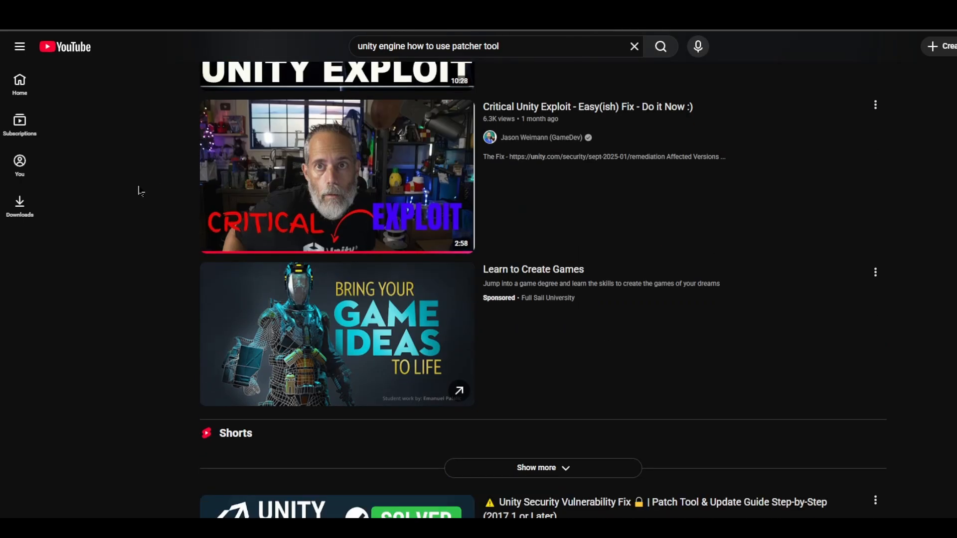
scroll(141, 191, down, 7)
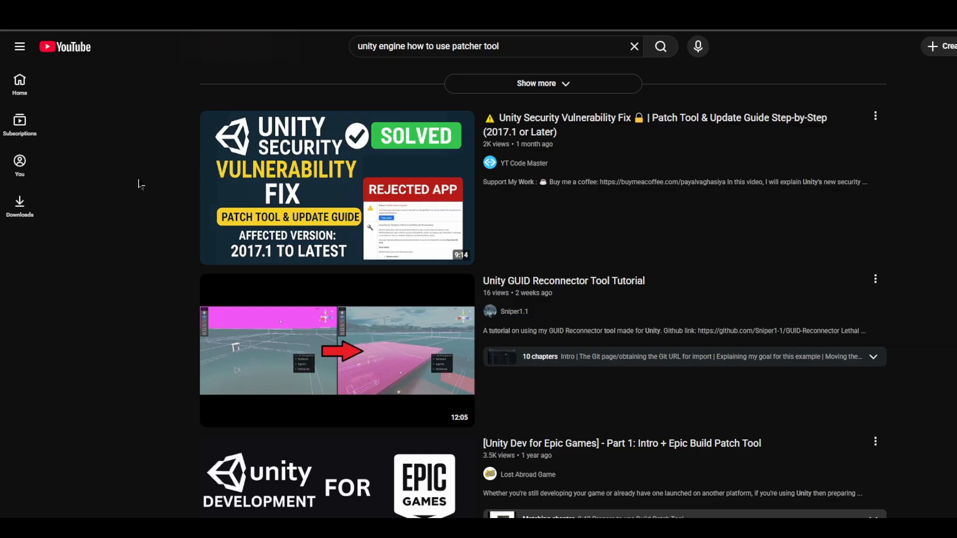
scroll(142, 185, down, 4)
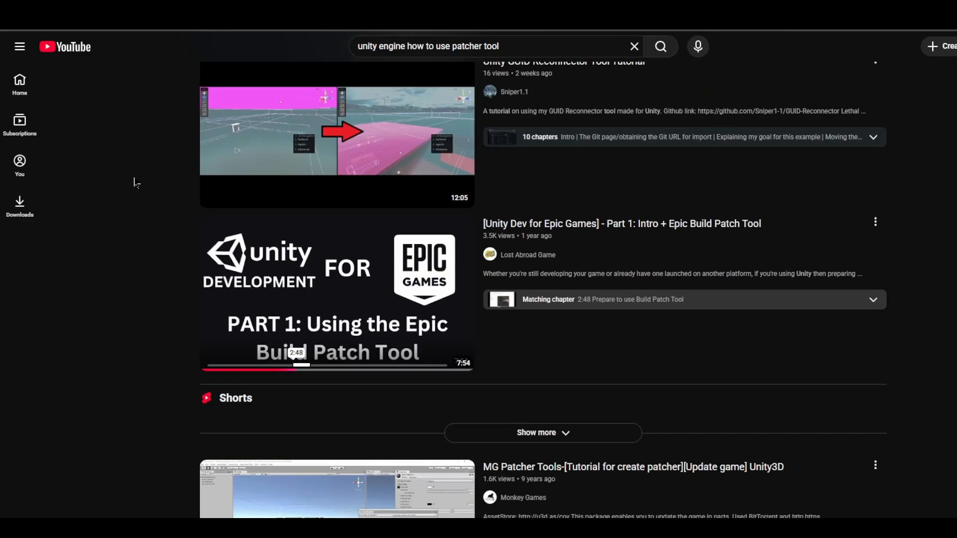
scroll(154, 179, down, 3)
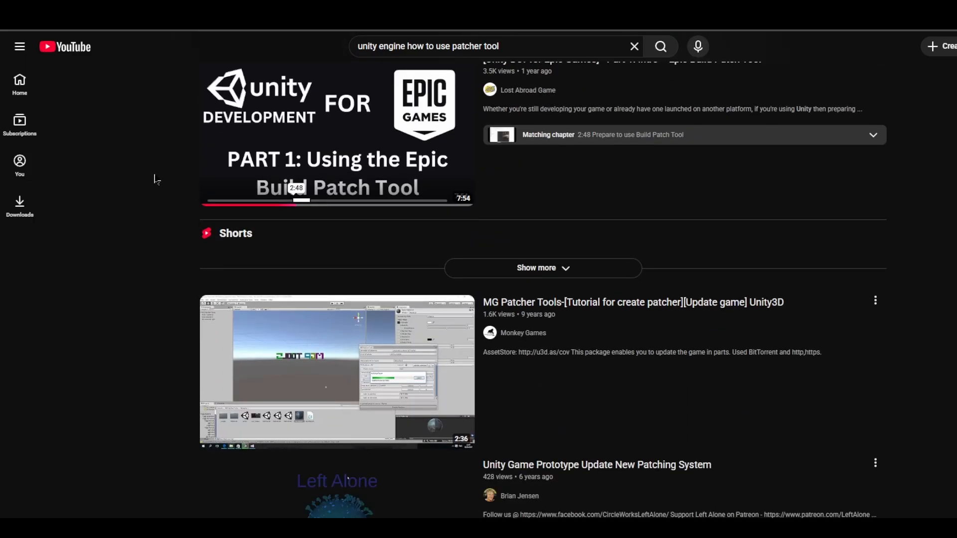
scroll(155, 181, up, 10)
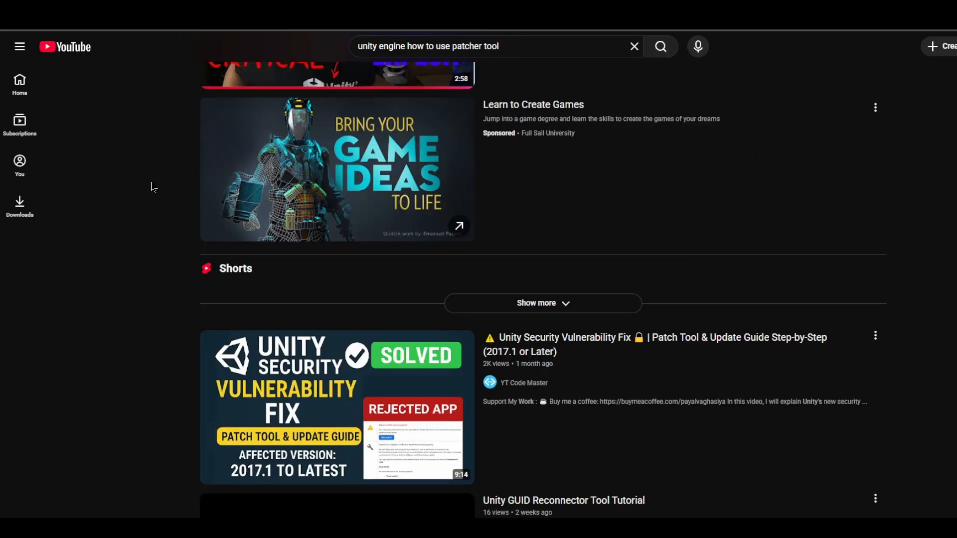
scroll(154, 187, up, 4)
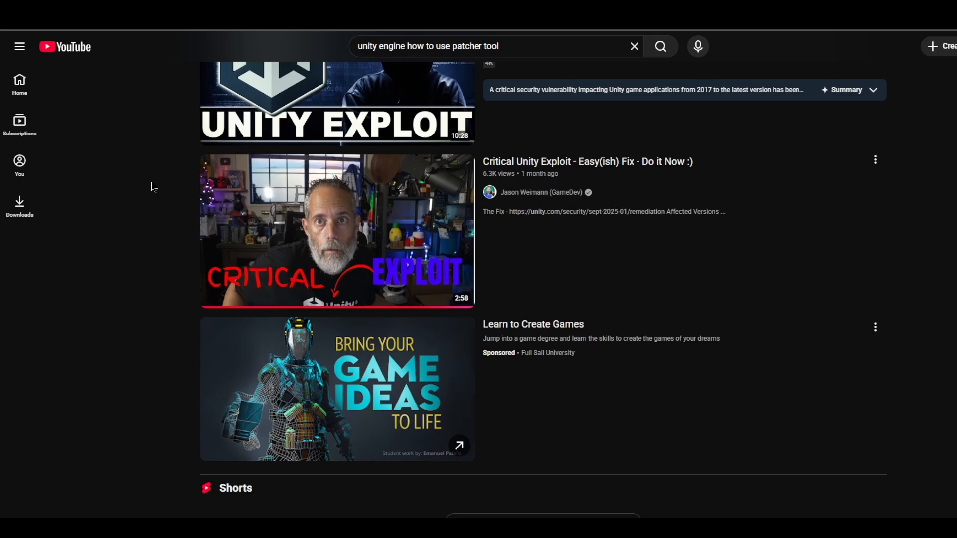
scroll(154, 187, up, 5)
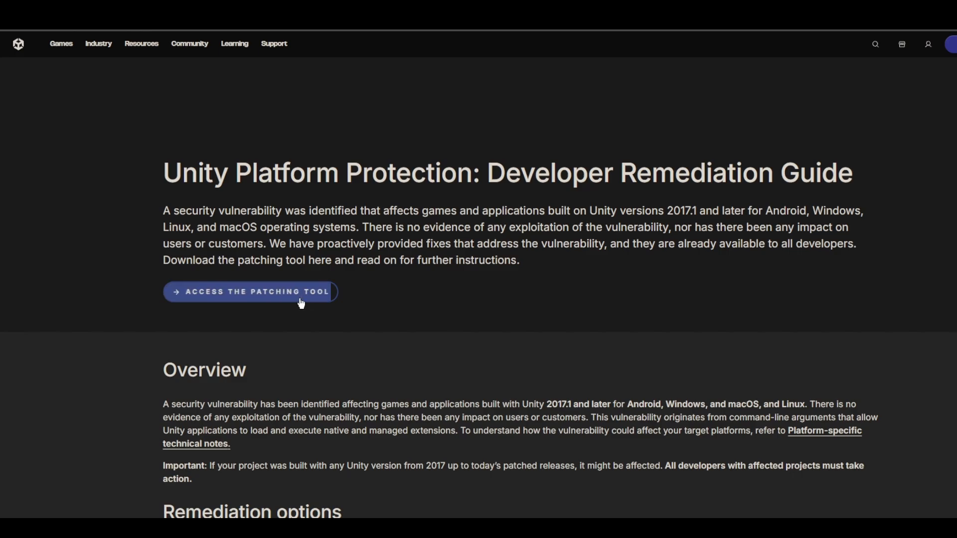
Read the remediation options and platform-specific technical notes in the Unity Platform Protection: Developer Remediation Guide.
scroll(483, 309, down, 1)
scroll(484, 309, down, 18)
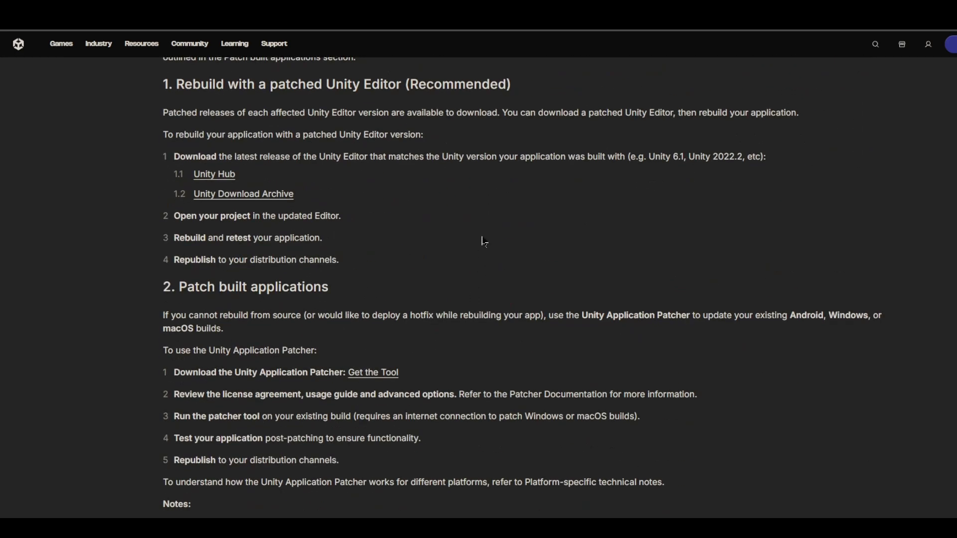
scroll(447, 319, down, 2)
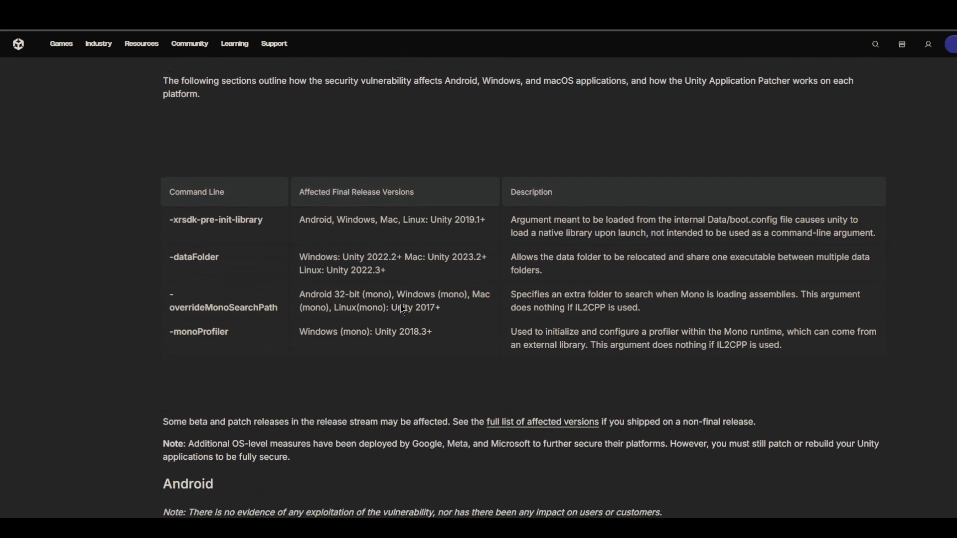
scroll(399, 309, up, 1)
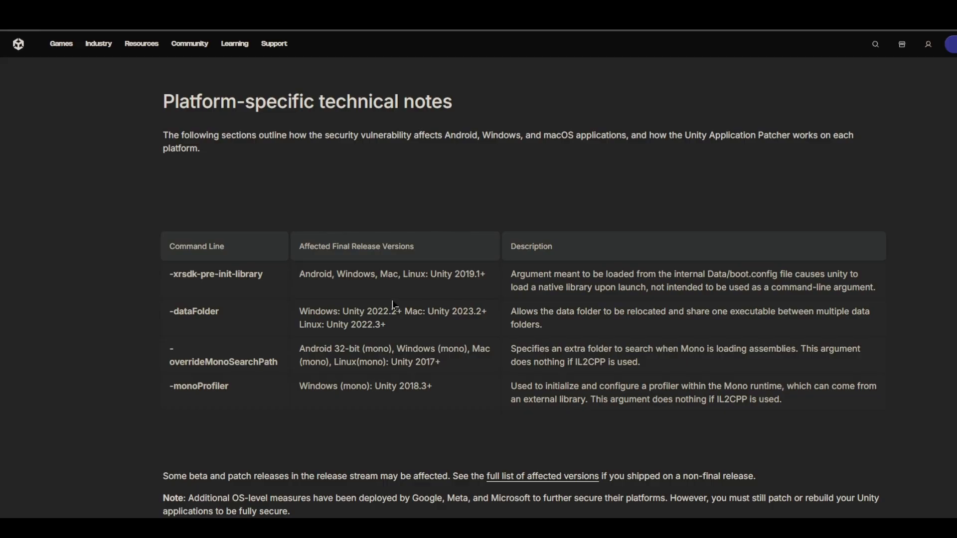
scroll(396, 305, down, 8)
scroll(439, 284, up, 18)
scroll(483, 262, up, 9)
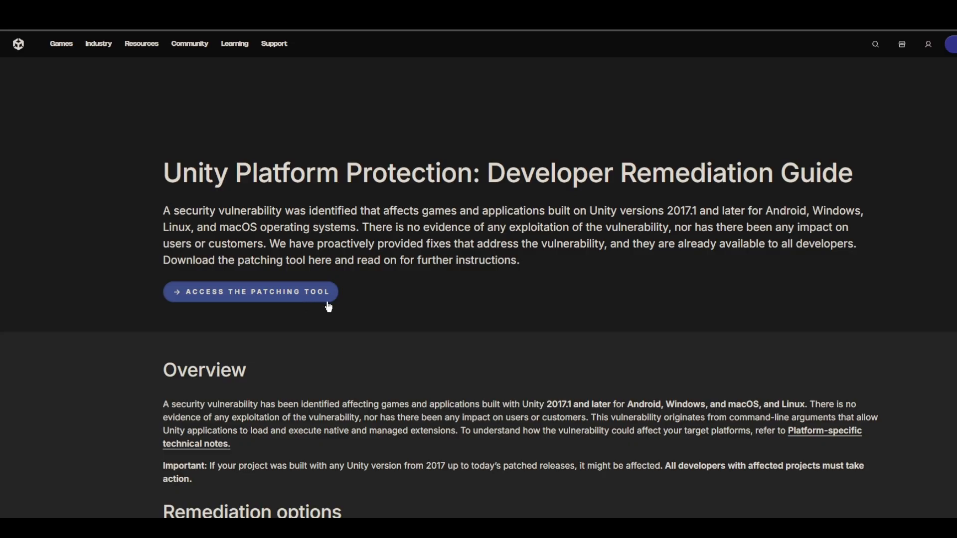
click(460, 528)
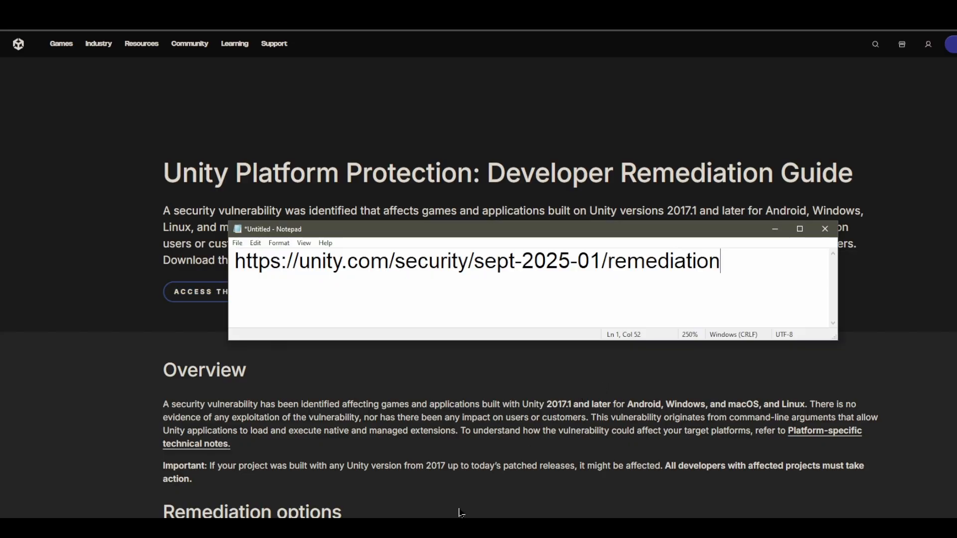
drag(775, 267, 195, 268)
click(404, 307)
drag(763, 267, 78, 239)
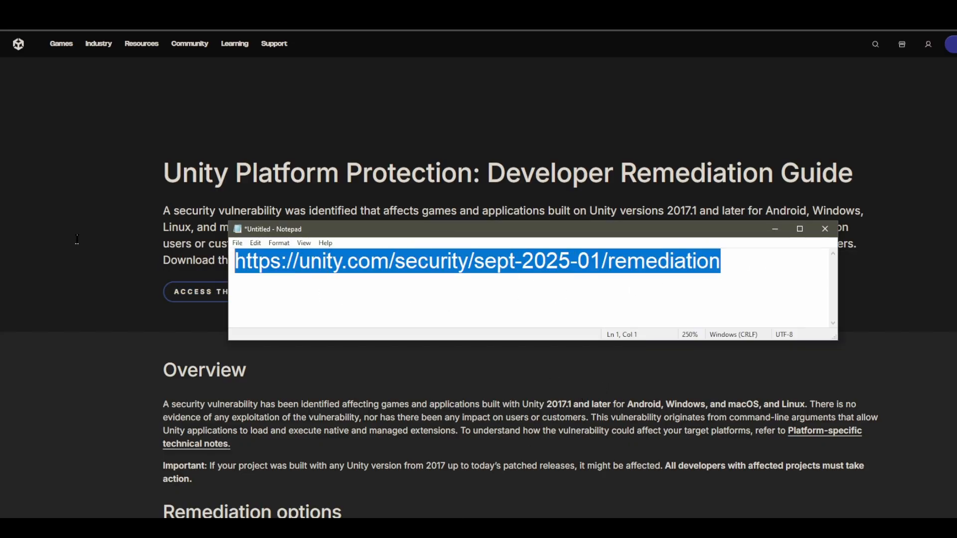
click(453, 292)
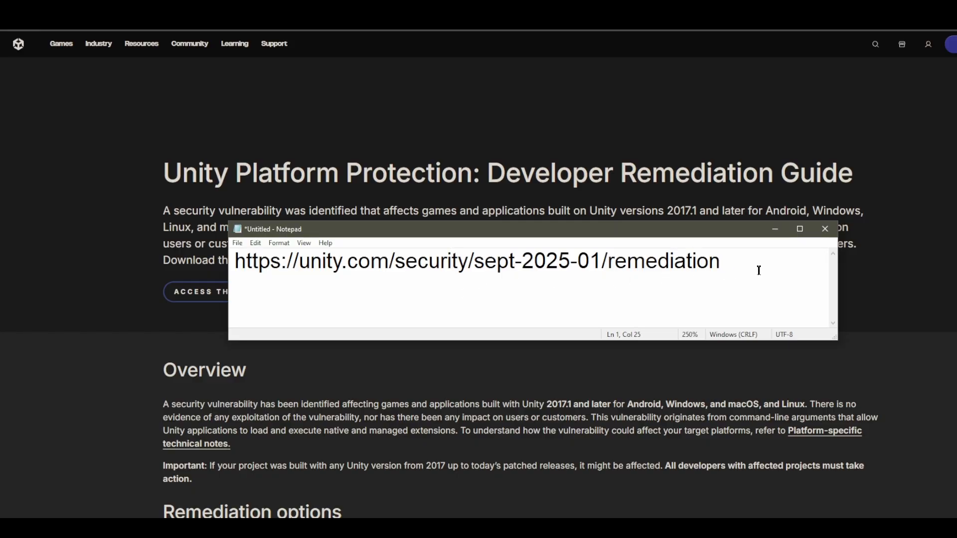
click(434, 481)
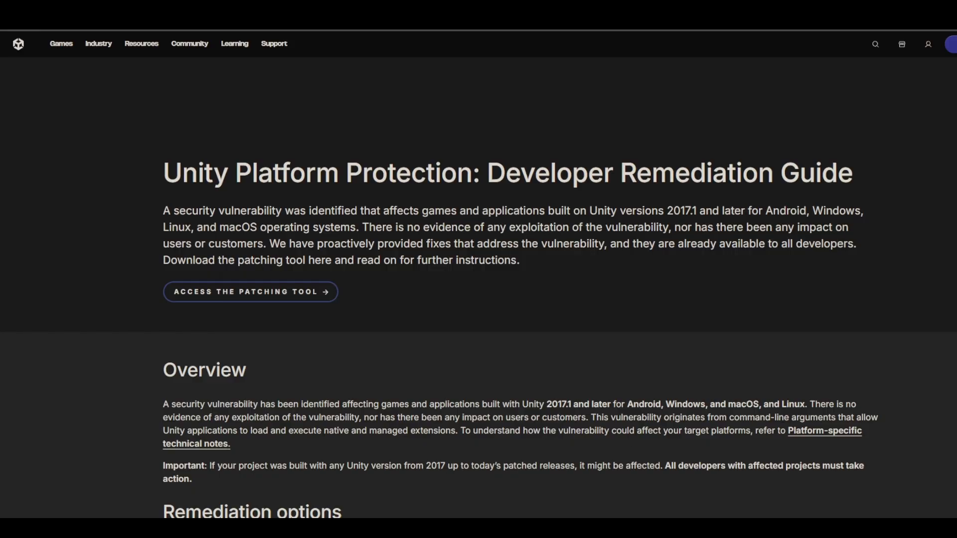
Examine the "Critical Unity Exploit - Easy(ish) Fix" video page and the fix and affected-versions links in its description.
scroll(151, 298, up, 1)
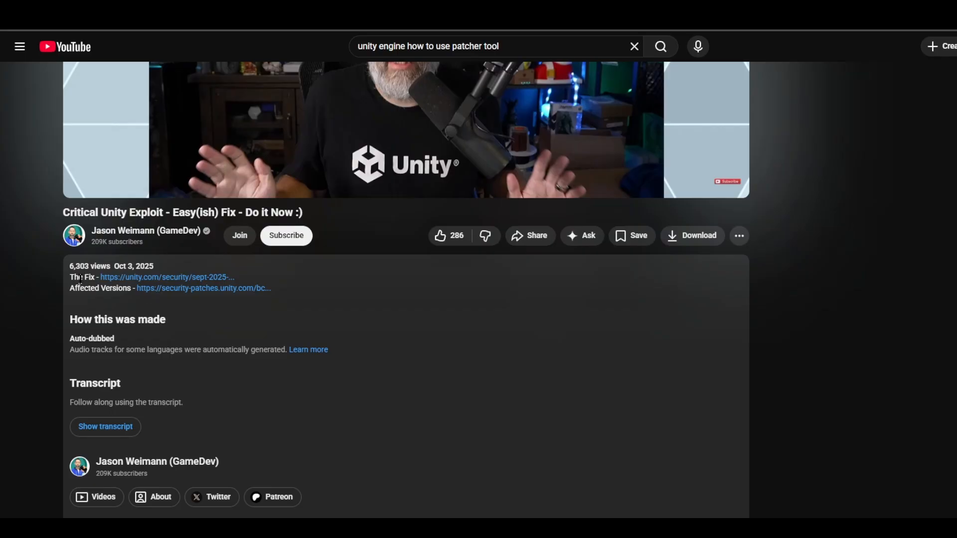
scroll(348, 349, up, 4)
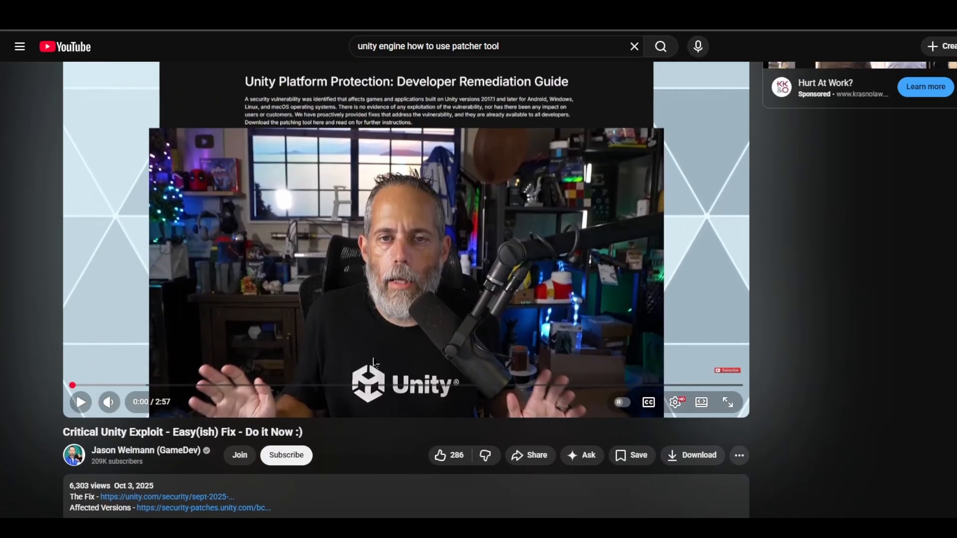
scroll(374, 364, down, 6)
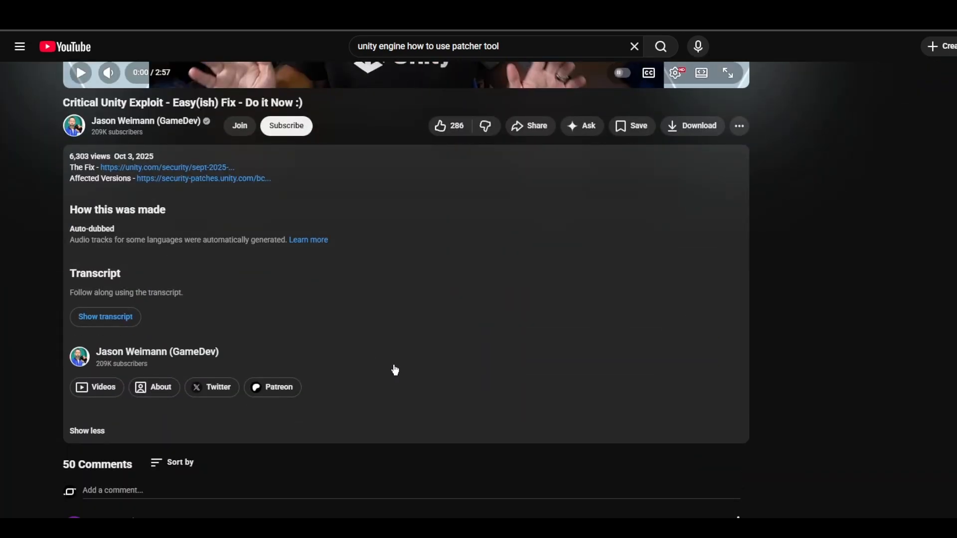
scroll(394, 369, up, 4)
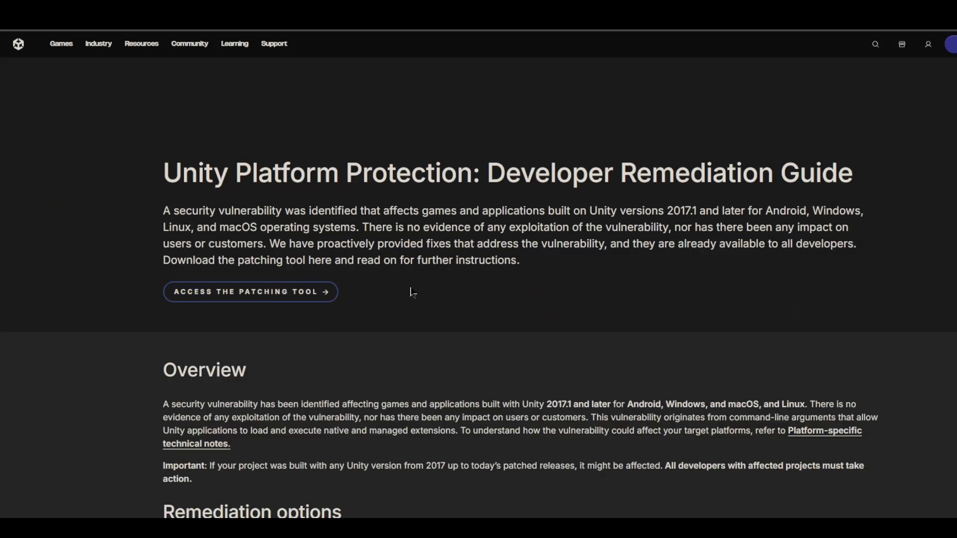
Check the remediation guide's web address in the Notepad note once more and go back to the guide.
key(alt+Tab)
drag(776, 263, 121, 265)
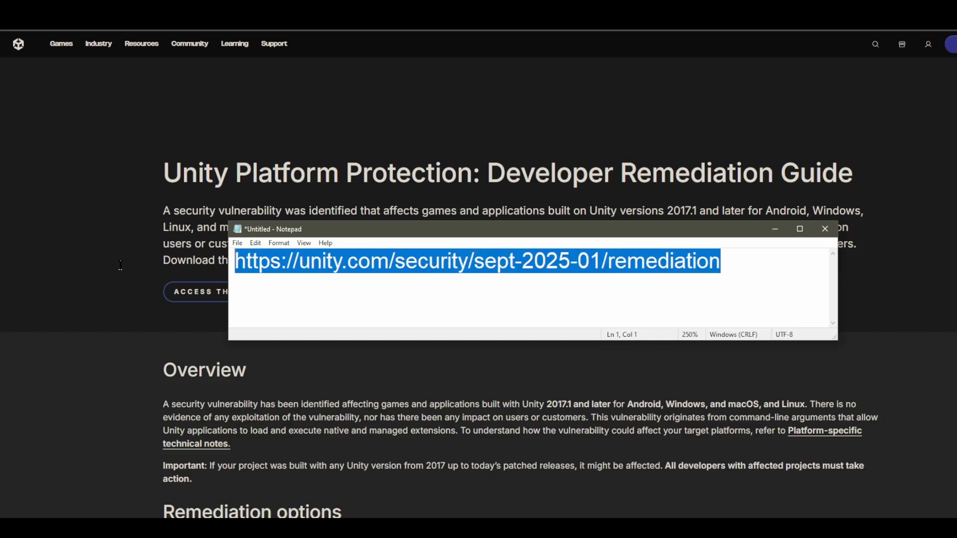
click(587, 292)
click(783, 281)
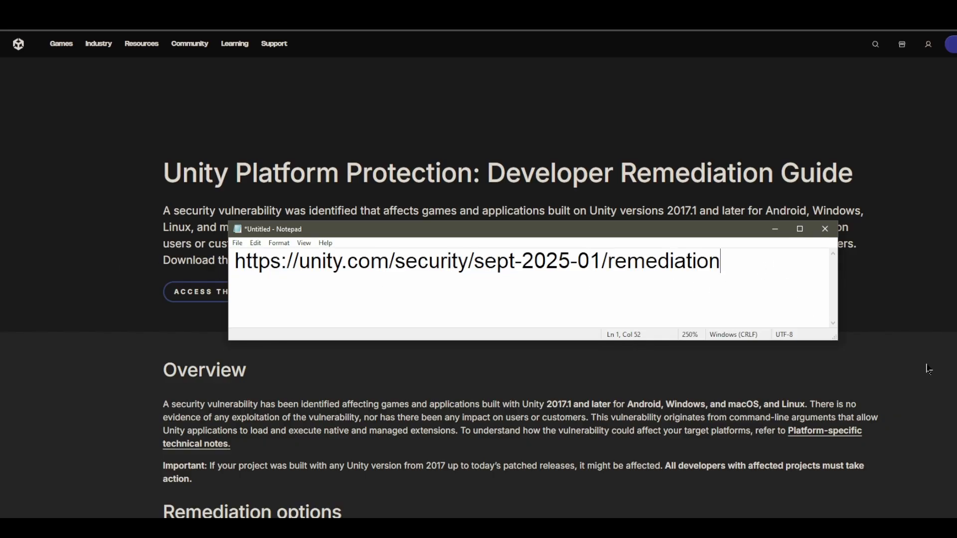
key(alt+Tab)
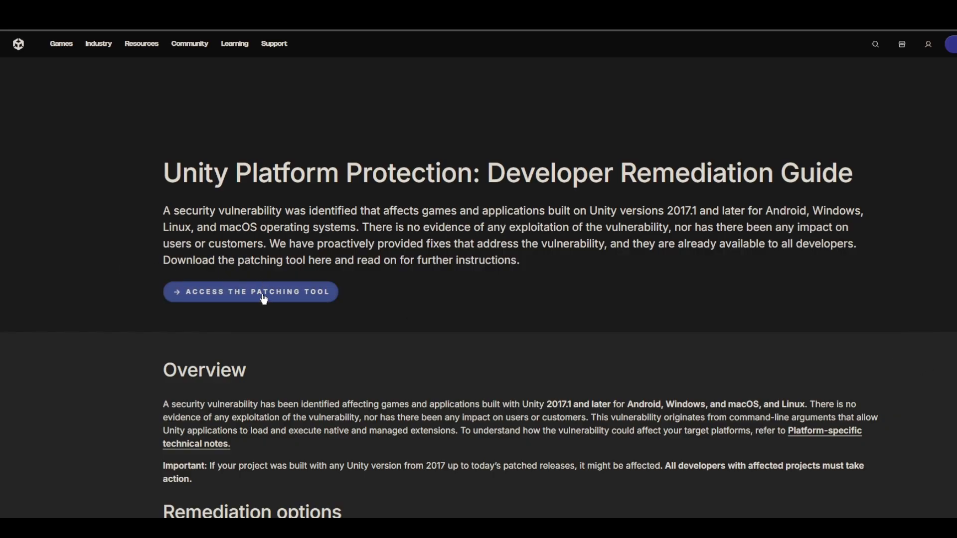
Open the patching tool page from the remediation guide and review the patcher versions offered there.
click(265, 300)
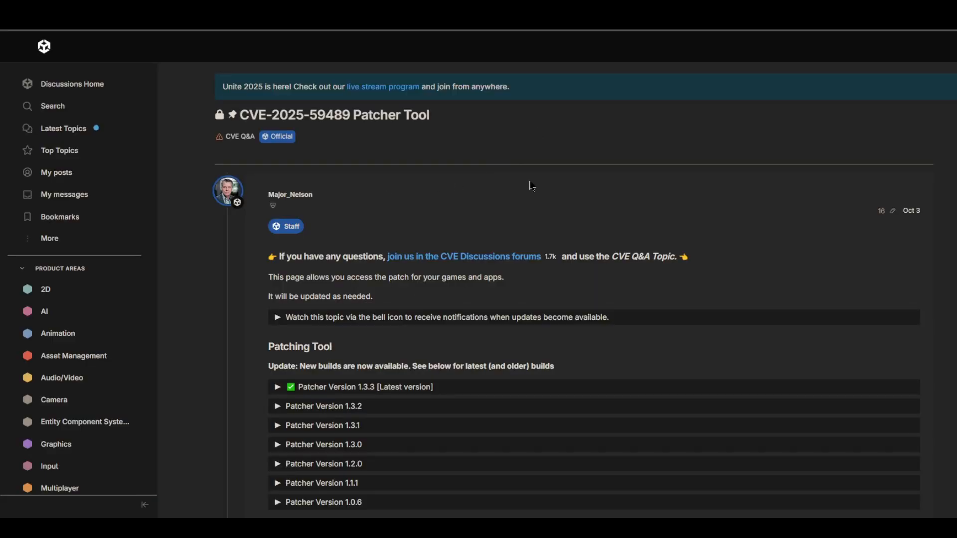
scroll(465, 201, down, 1)
scroll(451, 201, up, 1)
scroll(513, 214, down, 2)
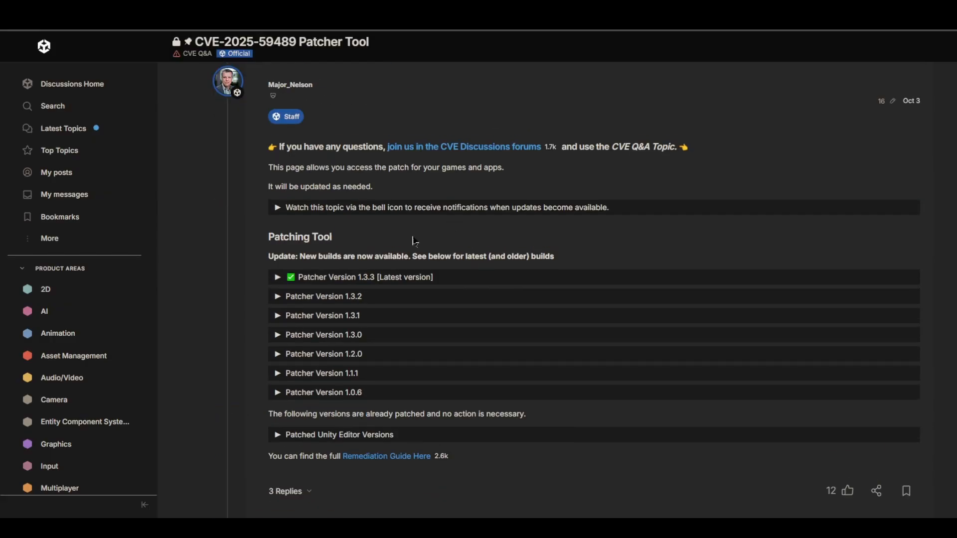
click(309, 210)
click(316, 210)
scroll(379, 230, down, 1)
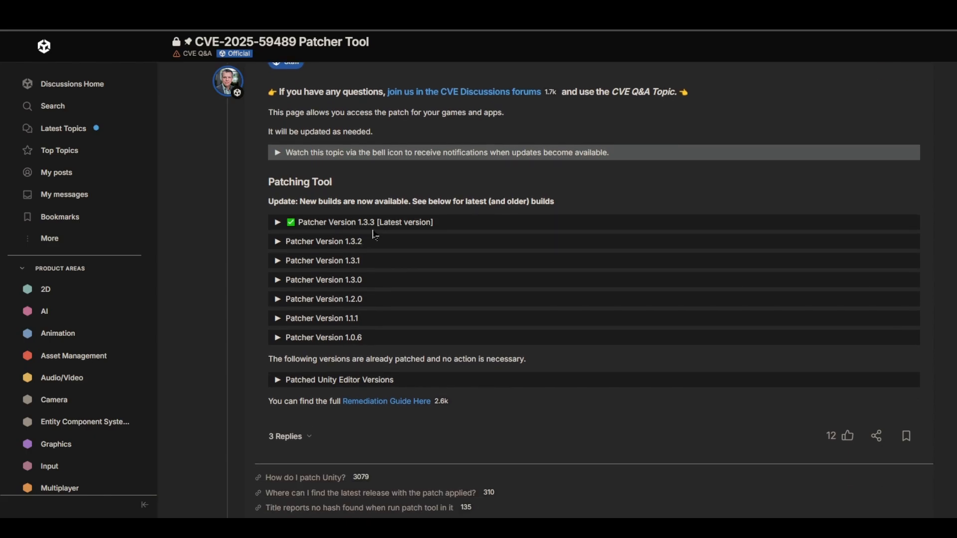
scroll(371, 227, down, 2)
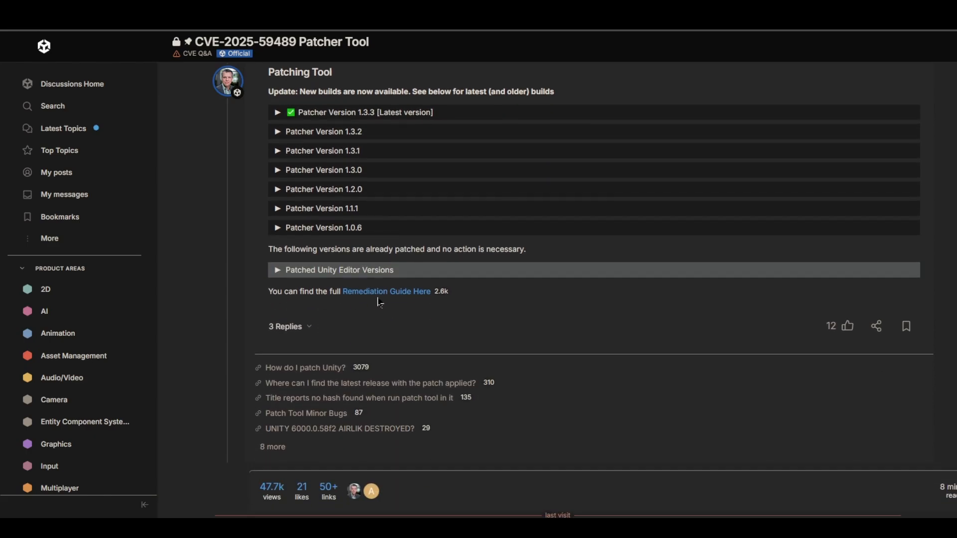
Expand the Patched Unity Editor Versions section and examine which editor releases need no patching.
click(355, 272)
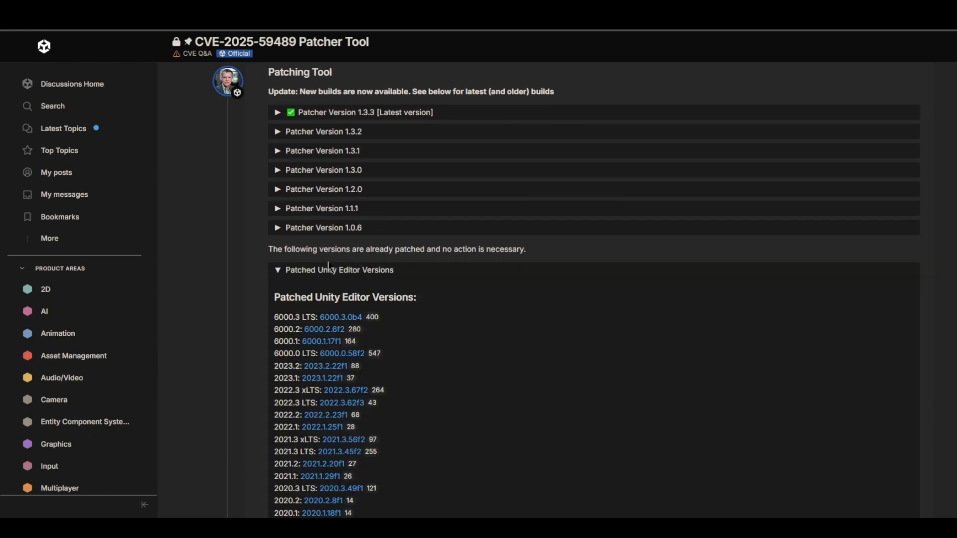
drag(268, 250, 575, 252)
click(574, 252)
scroll(575, 252, down, 2)
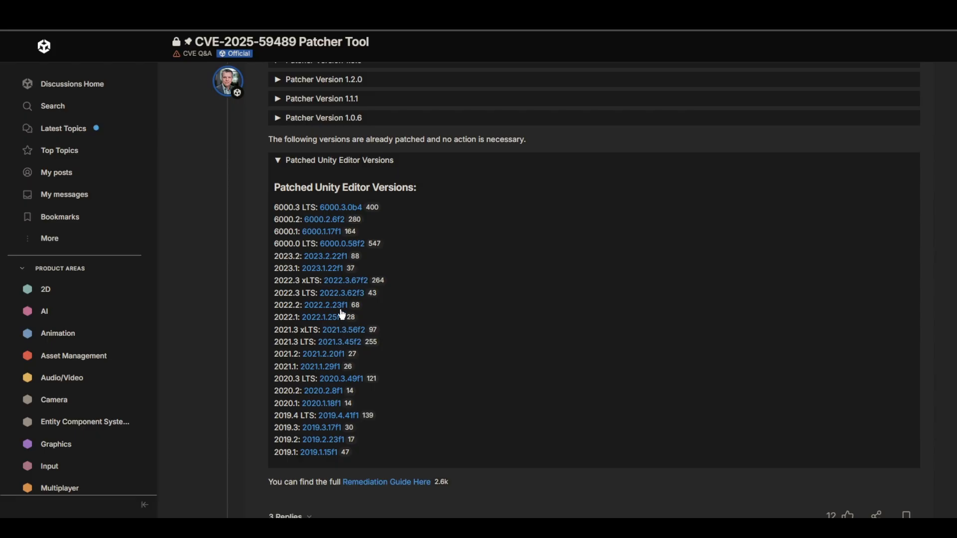
scroll(538, 303, up, 1)
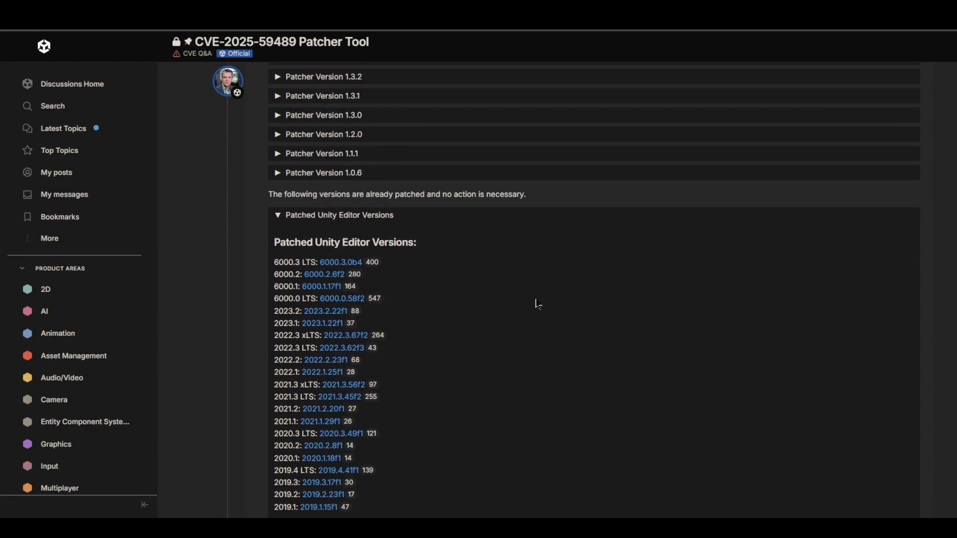
Review the patched editor list and the release notes and download links of Patcher Version 1.3.3, leaving that entry collapsed.
scroll(536, 301, down, 1)
scroll(539, 304, up, 1)
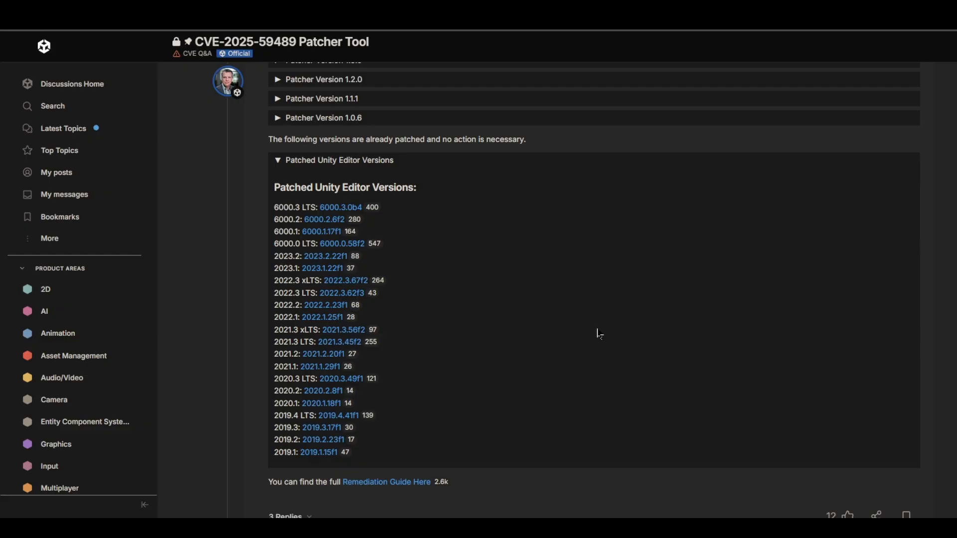
scroll(513, 312, up, 3)
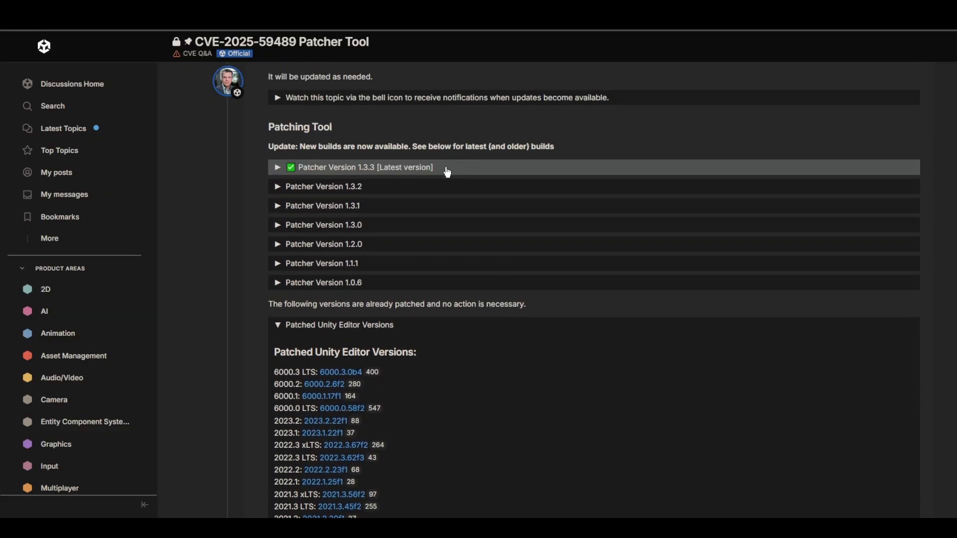
click(447, 172)
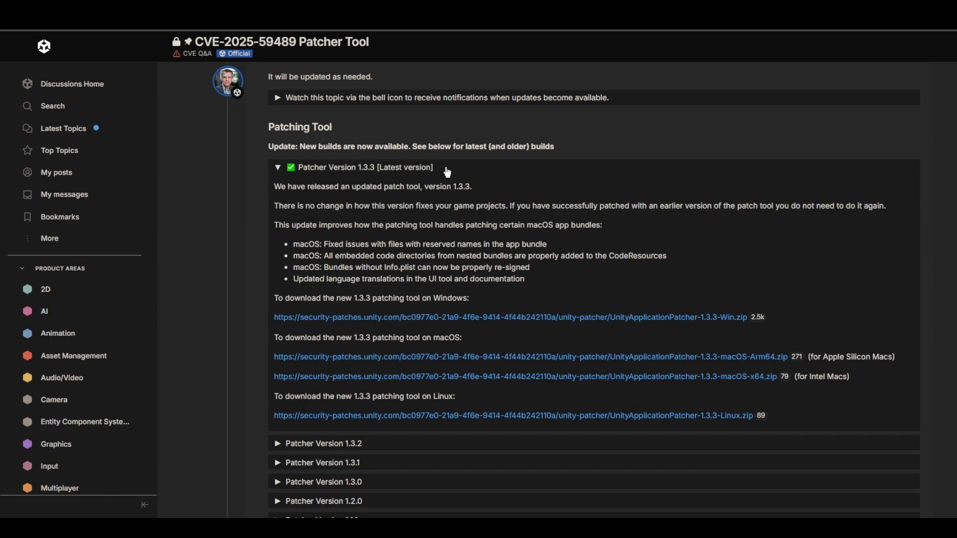
click(447, 172)
scroll(444, 319, down, 5)
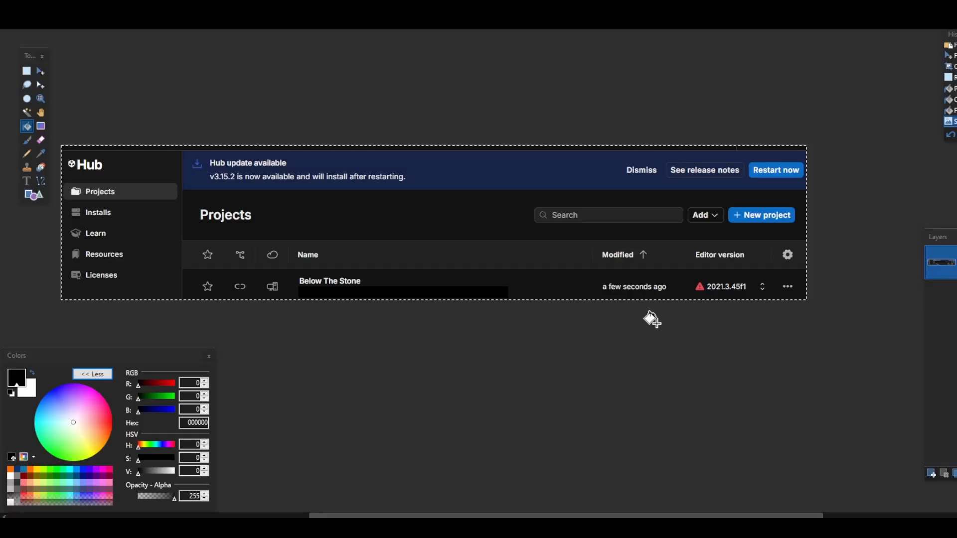
Outline the Below The Stone project's editor version and its warning icon in the Unity Hub screenshot with rectangular selections, clearing each one.
click(27, 71)
click(209, 66)
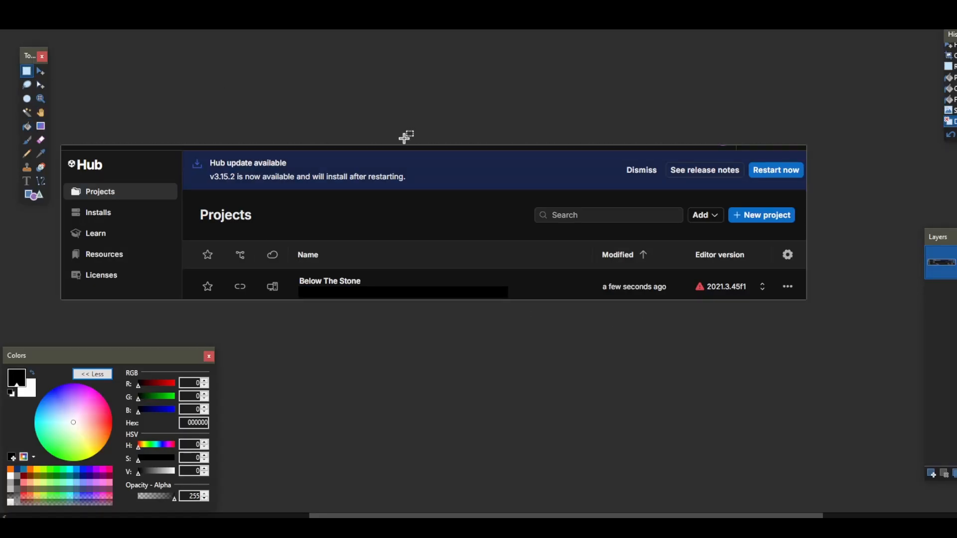
scroll(748, 347, right, 3)
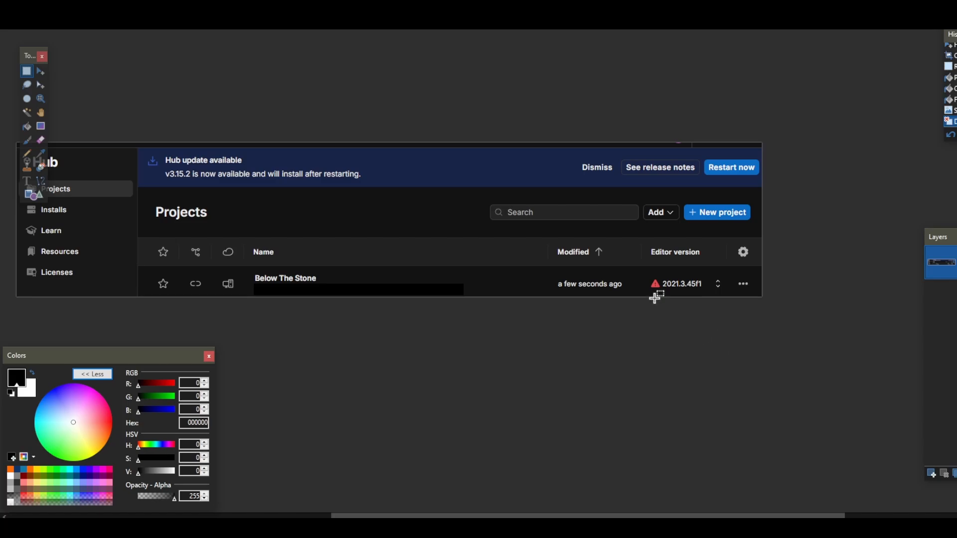
drag(644, 273, 726, 293)
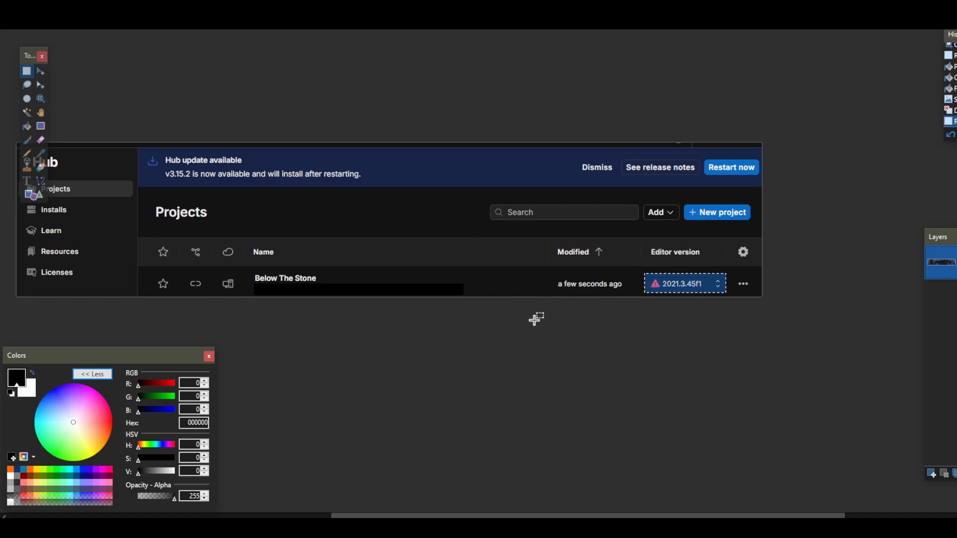
click(662, 311)
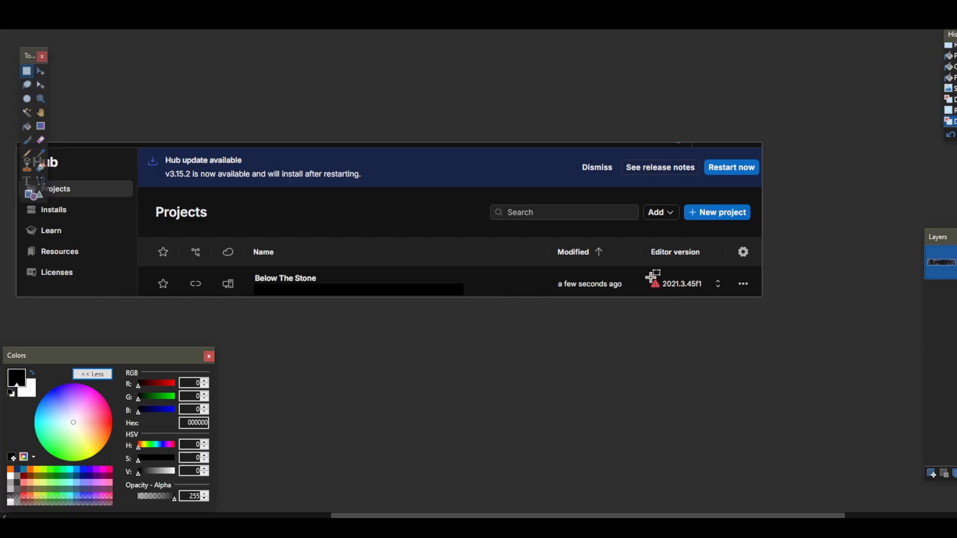
drag(648, 277, 662, 292)
click(657, 337)
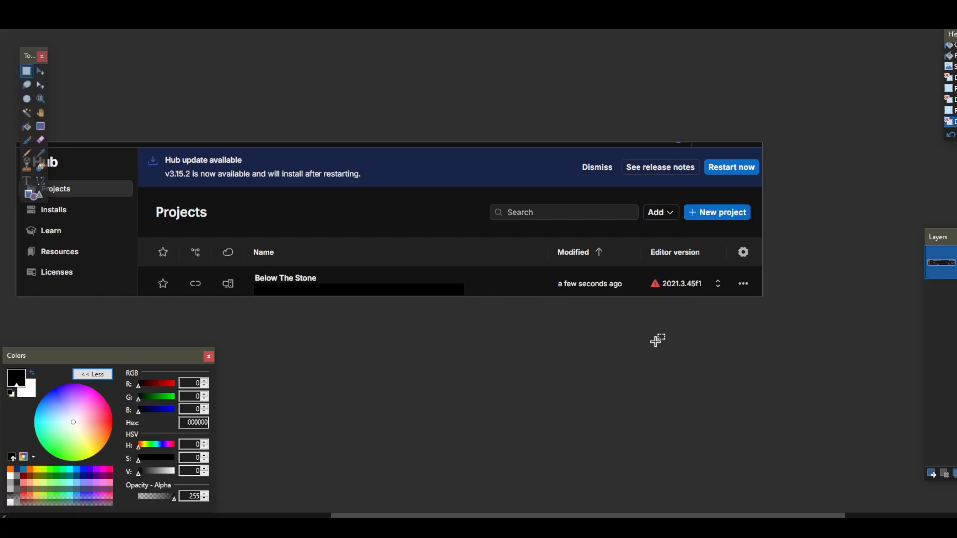
drag(389, 240, 476, 251)
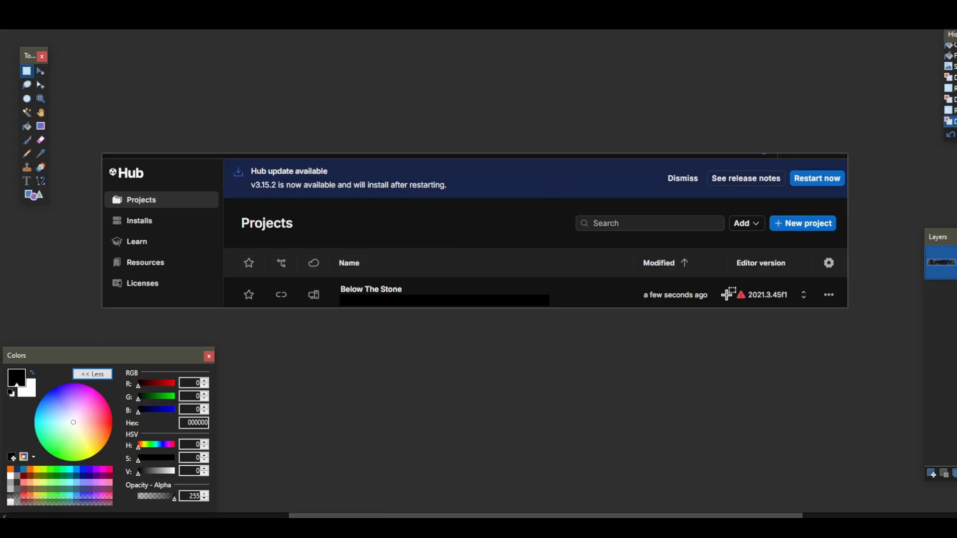
drag(734, 286, 748, 302)
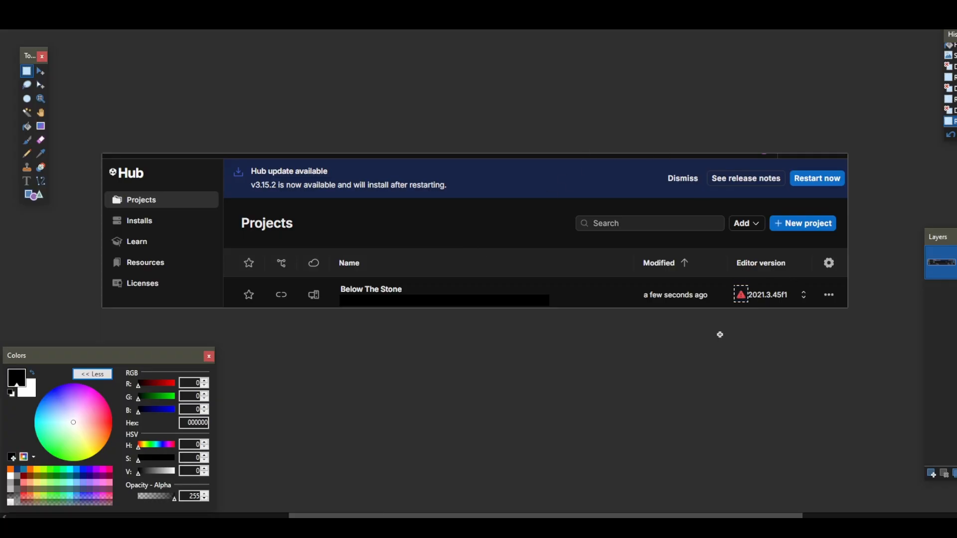
click(720, 333)
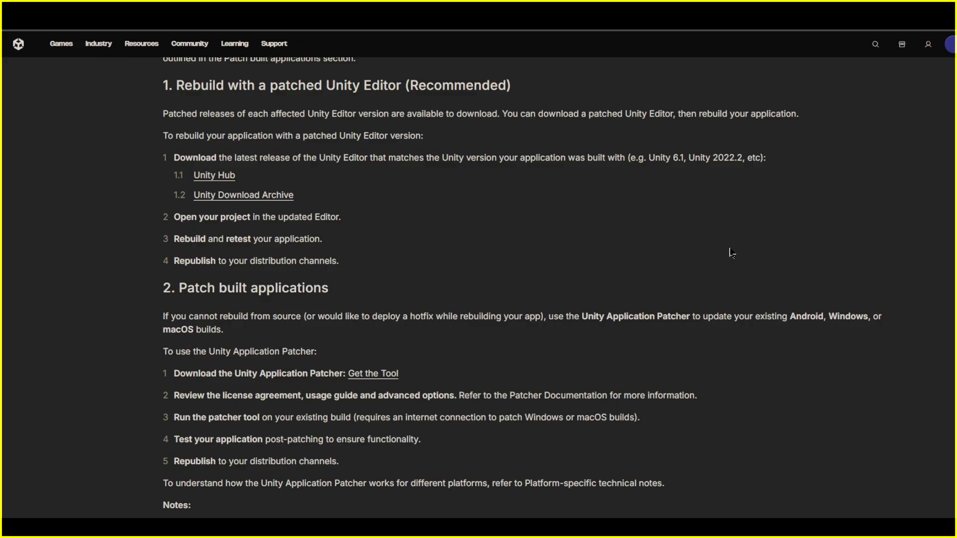
Highlight the "Patch built applications" section of the remediation guide and the headings of both remediation options.
drag(163, 288, 708, 438)
scroll(371, 387, down, 1)
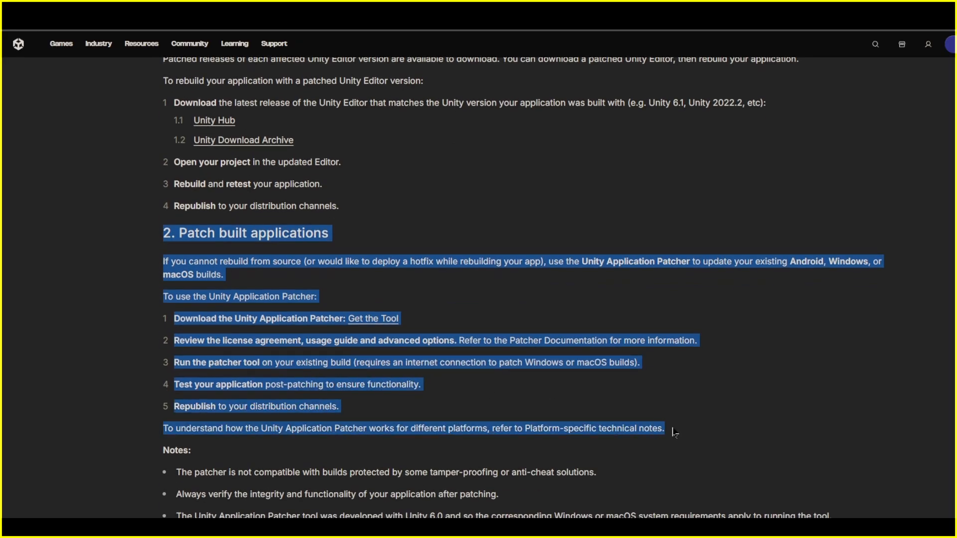
scroll(285, 306, up, 2)
click(239, 335)
drag(168, 346, 376, 349)
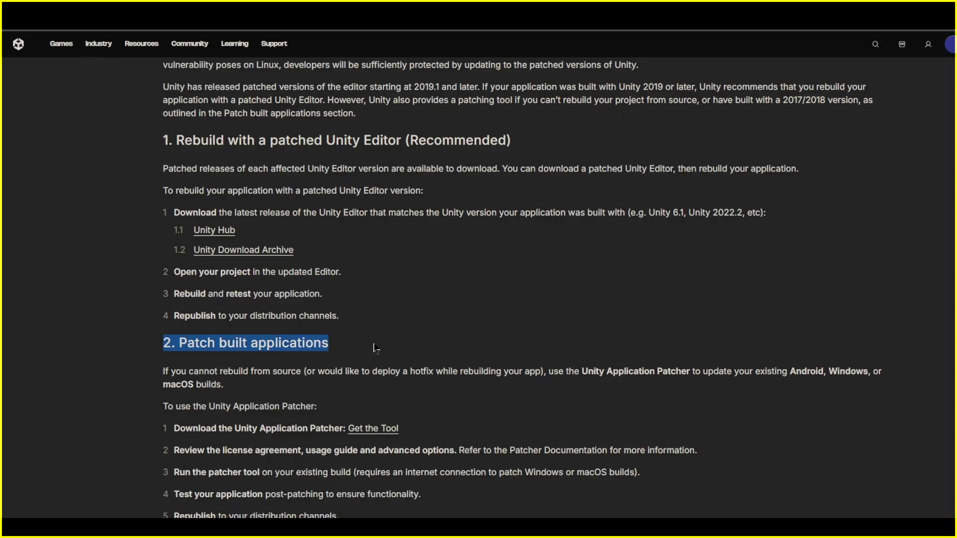
click(375, 349)
drag(177, 140, 540, 141)
click(542, 141)
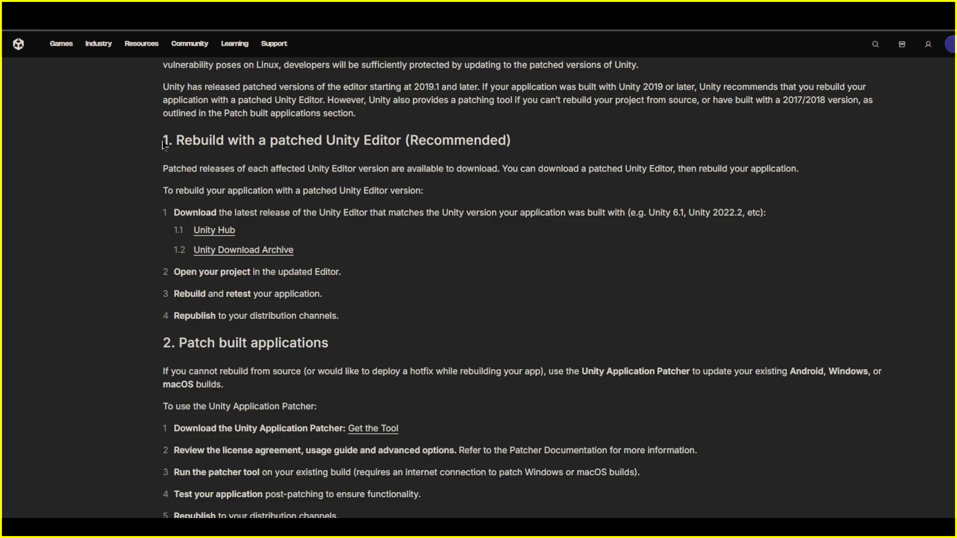
Highlight and review the "Rebuild with a patched Unity Editor (Recommended)" section from its heading through the republish instruction.
drag(163, 145, 377, 319)
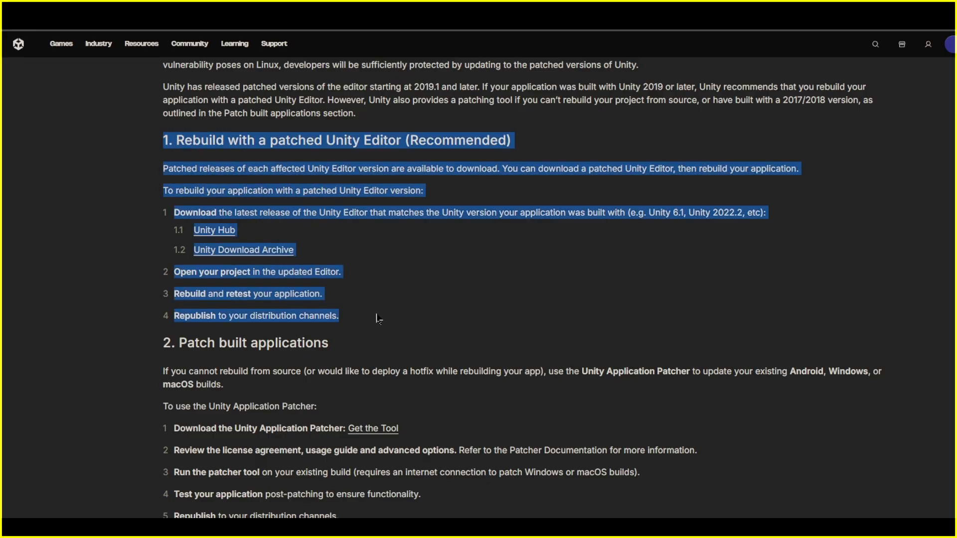
scroll(378, 319, up, 1)
scroll(331, 242, down, 3)
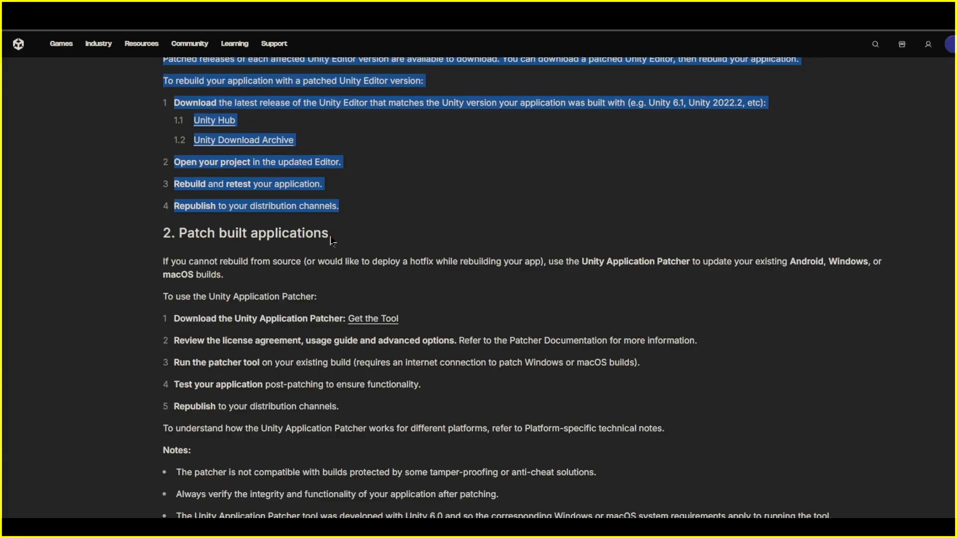
scroll(351, 243, up, 3)
click(446, 282)
scroll(448, 286, down, 2)
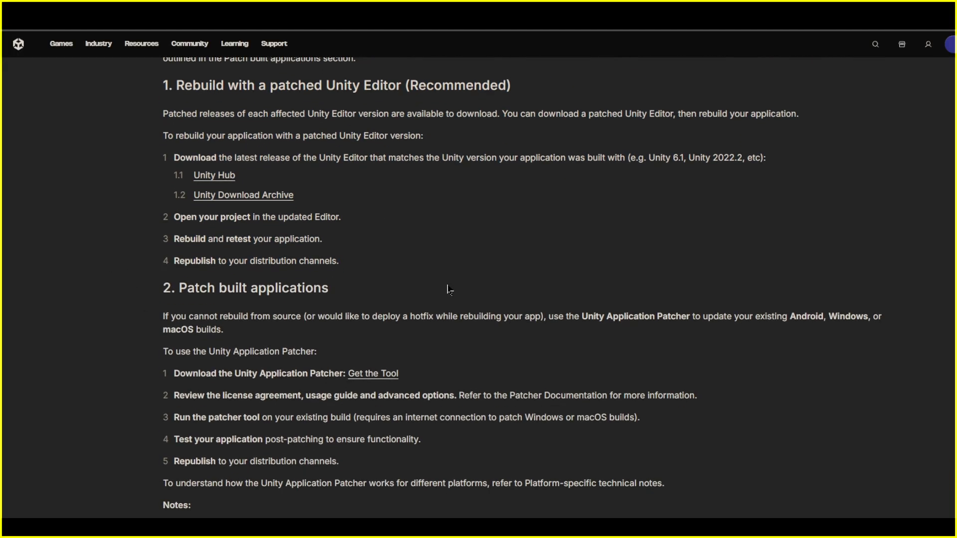
scroll(474, 284, down, 1)
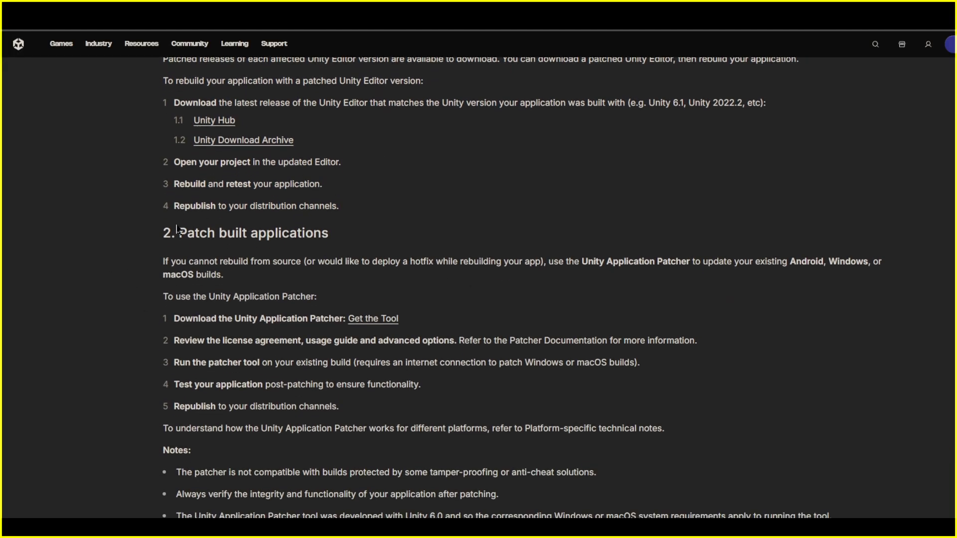
Compare the two remediation options by highlighting the full patching instructions and the full rebuild instructions.
drag(164, 233, 728, 423)
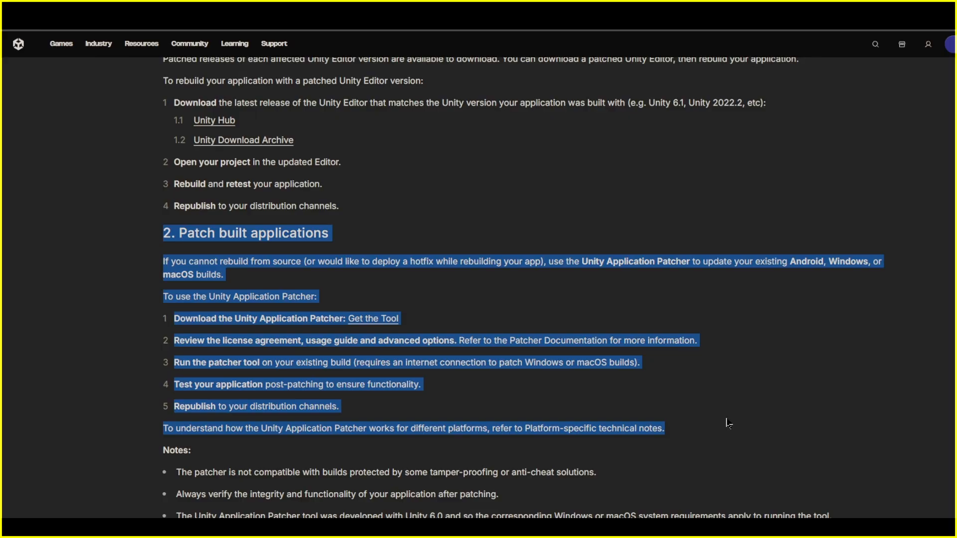
scroll(728, 423, up, 3)
click(451, 328)
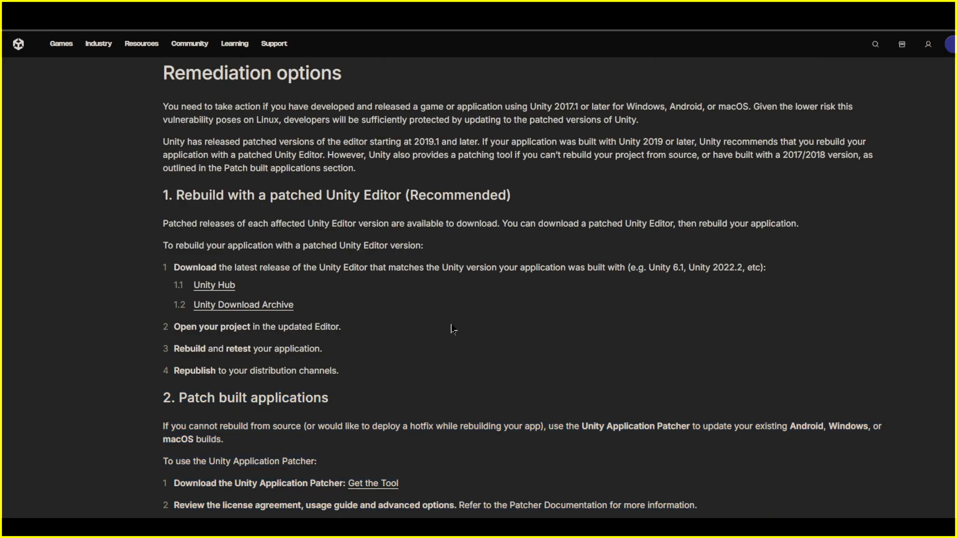
drag(161, 195, 363, 378)
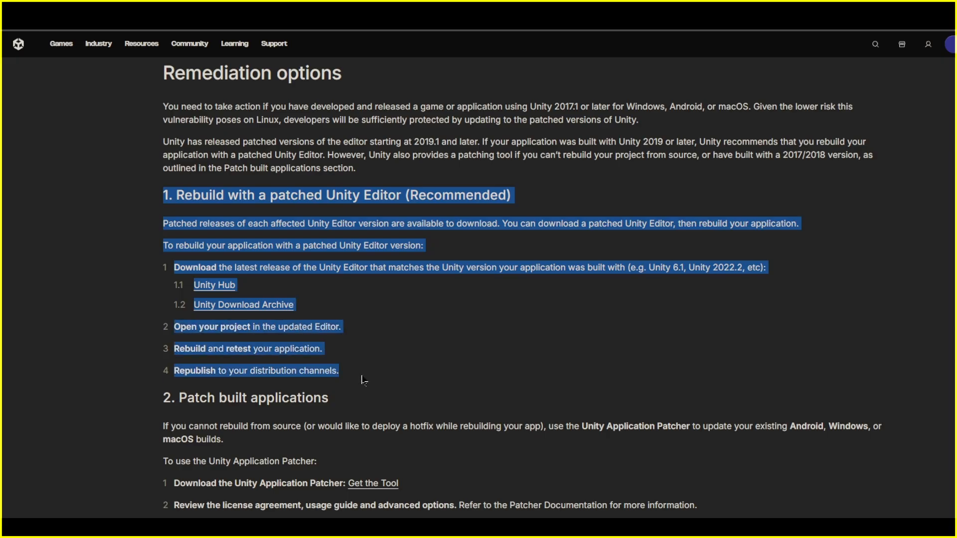
click(422, 363)
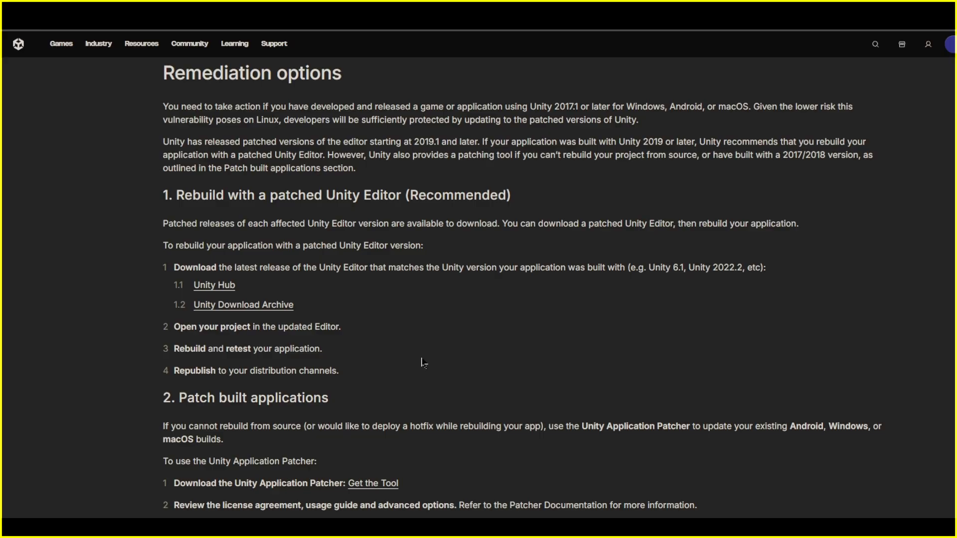
click(235, 305)
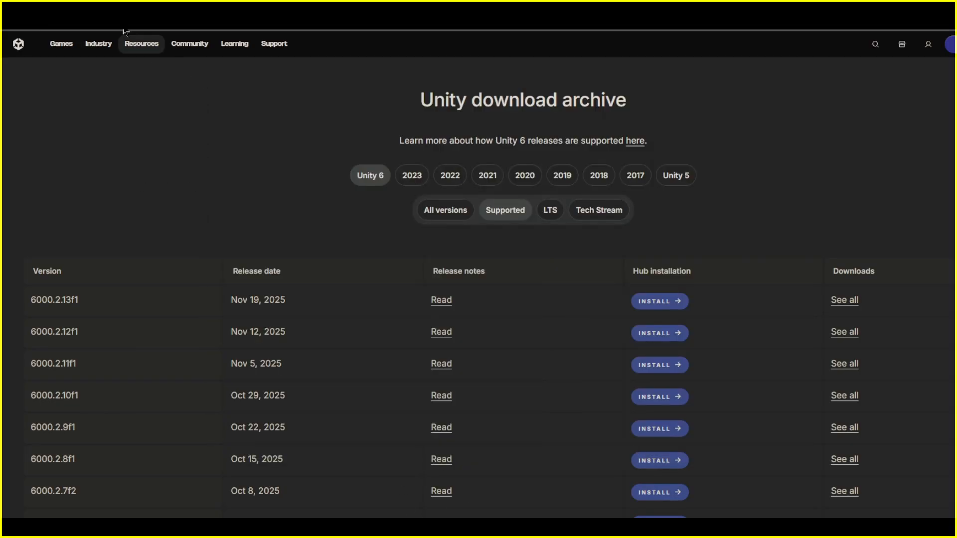
click(141, 43)
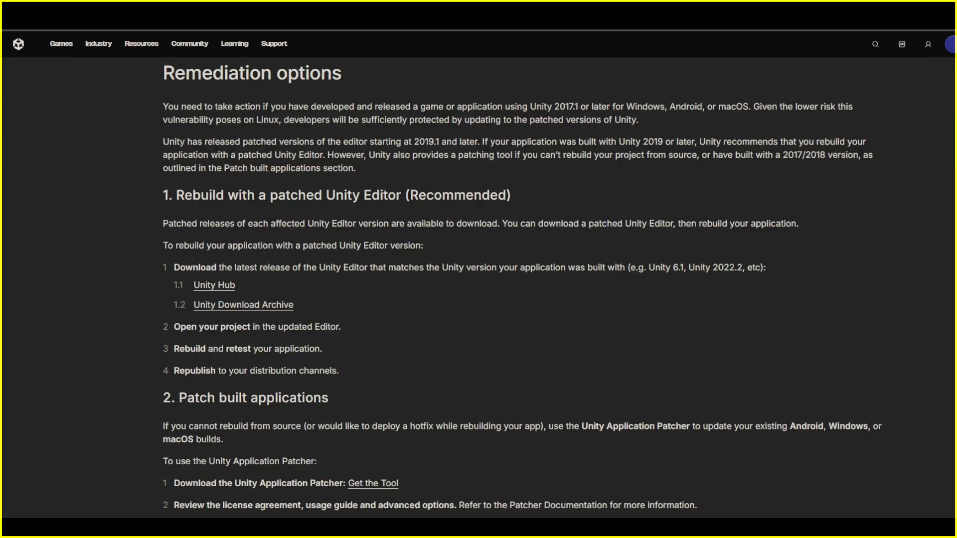
key(super)
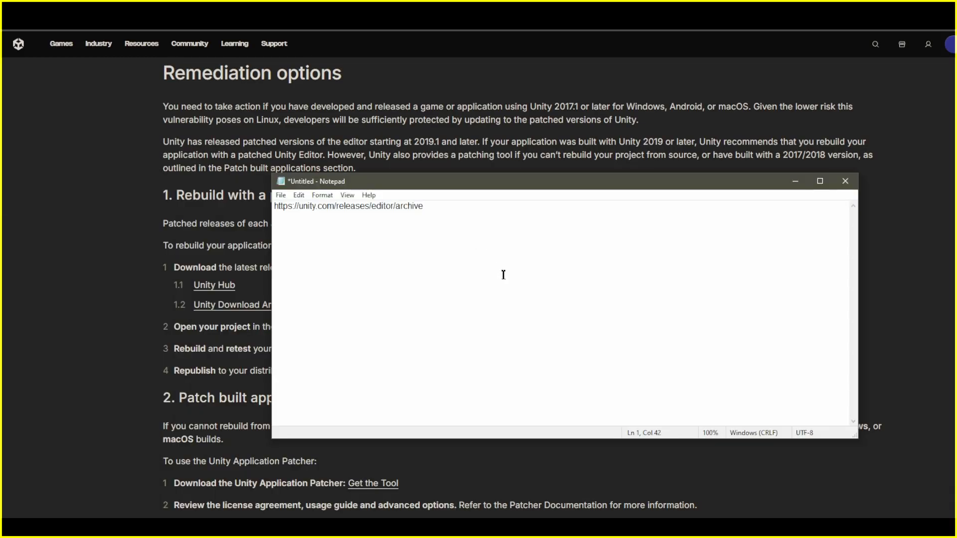
Enlarge the Notepad text to 220%, highlight the archive address, and close the note without saving.
scroll(504, 273, up, 7)
scroll(524, 265, up, 5)
key(ctrl+a)
click(494, 262)
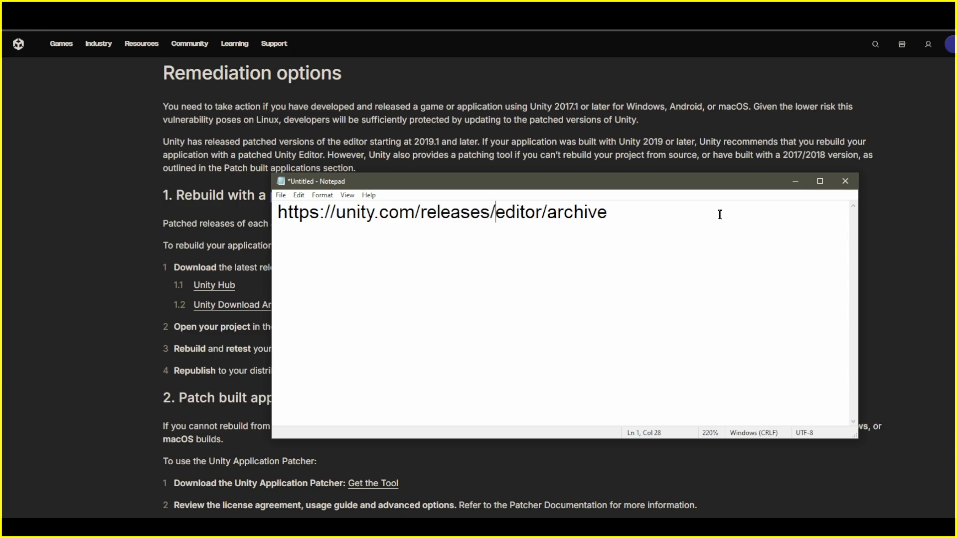
drag(718, 219, 278, 213)
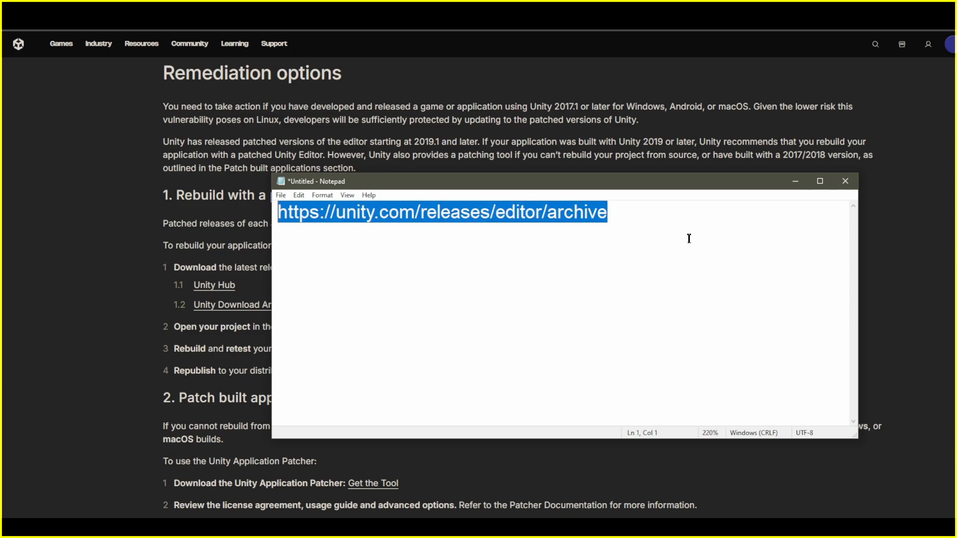
click(850, 183)
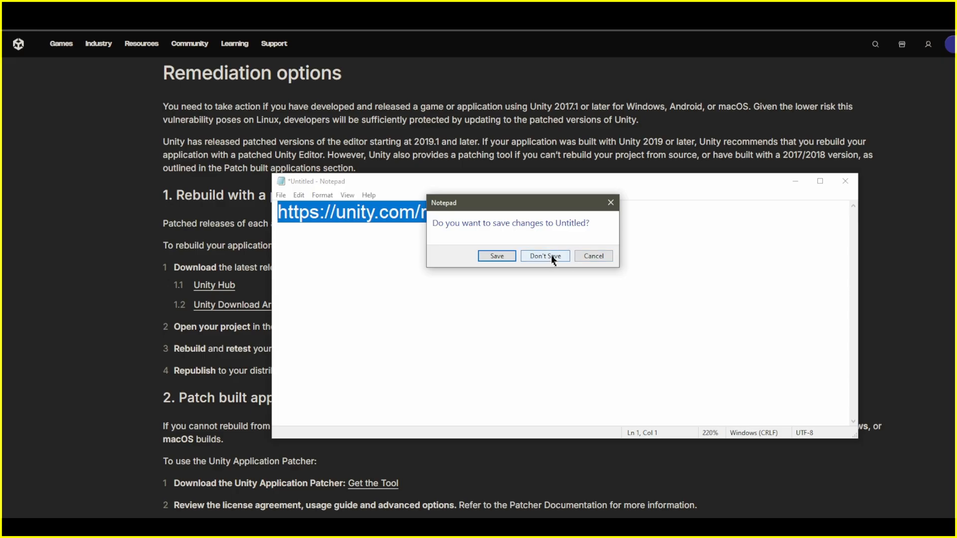
click(553, 261)
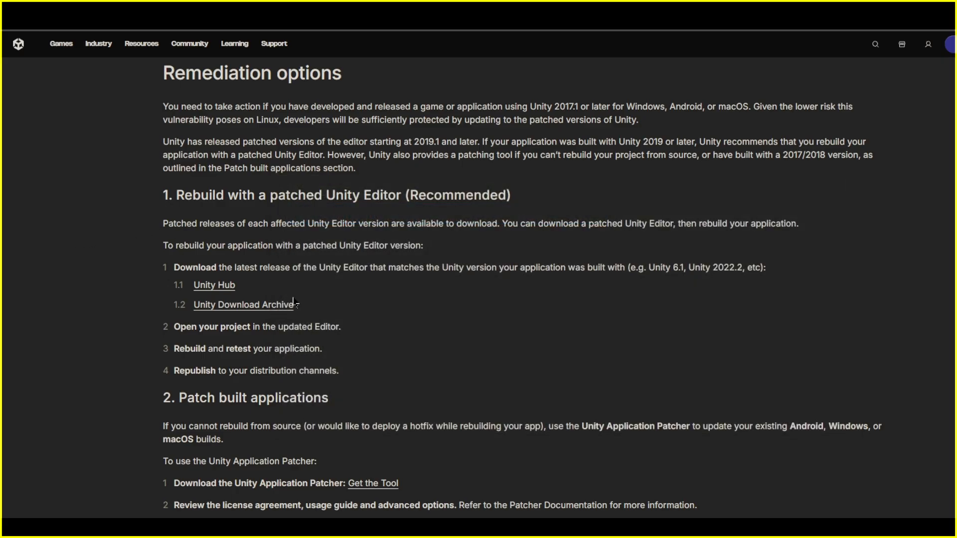
Open the Unity Download Archive from the guide and list all Unity 6 versions.
click(226, 312)
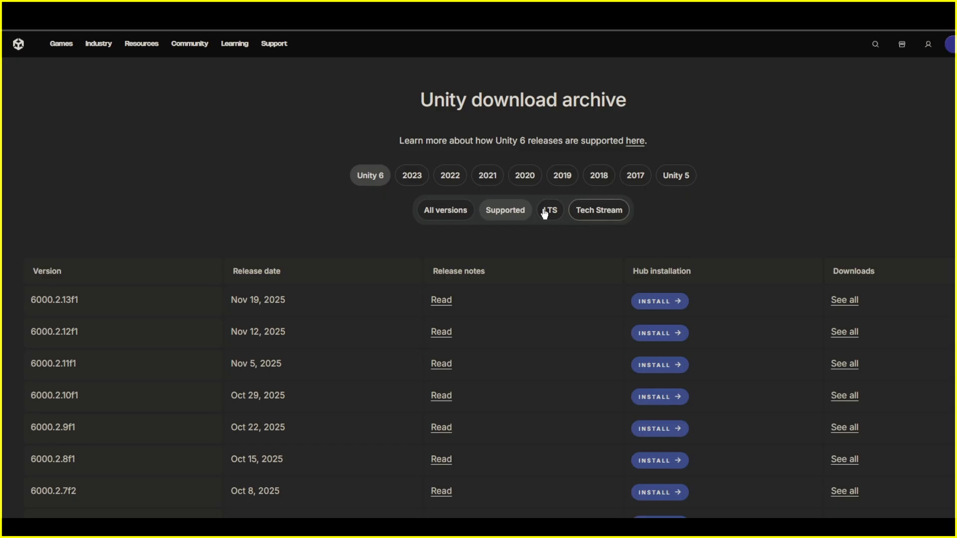
click(435, 210)
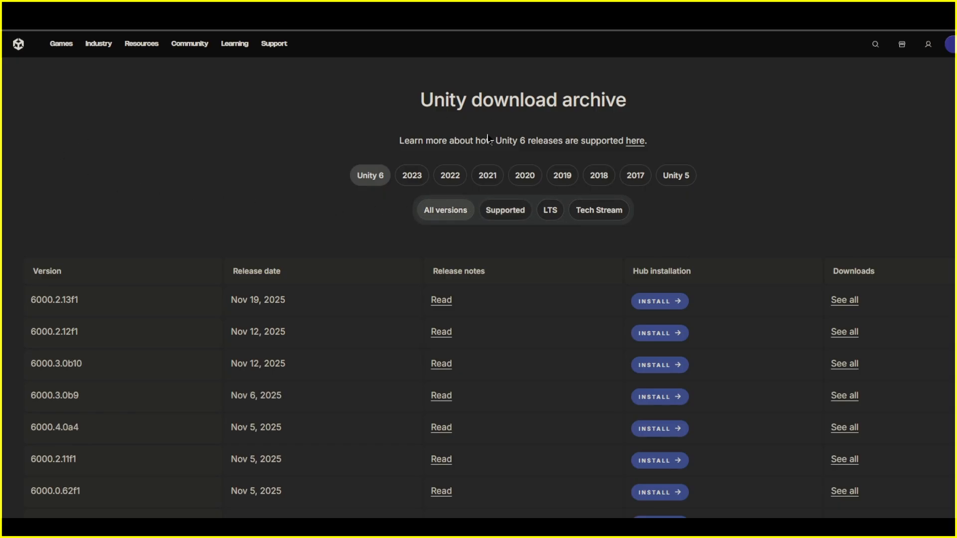
scroll(175, 121, down, 1)
scroll(449, 164, up, 1)
Check the Unity 5 and 2017 release lists in the archive for versions marked with a Security Alert.
click(672, 182)
scroll(135, 248, down, 5)
scroll(625, 184, up, 5)
click(624, 183)
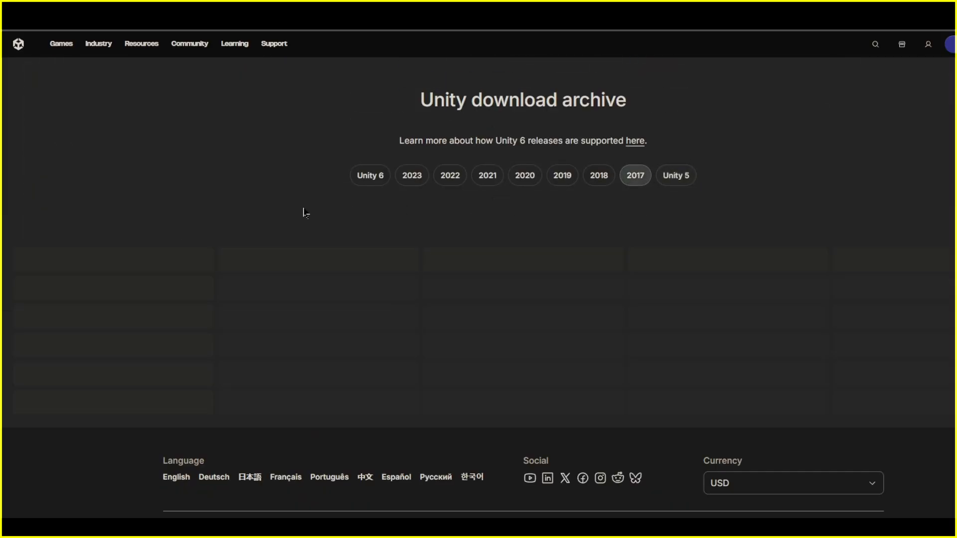
scroll(287, 264, down, 1)
scroll(288, 265, down, 10)
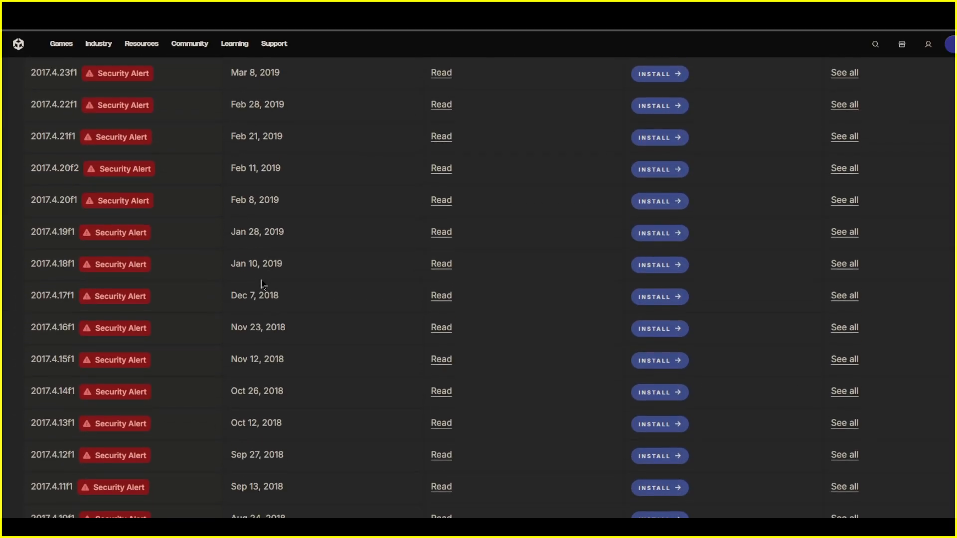
scroll(299, 299, up, 7)
scroll(309, 325, down, 7)
scroll(310, 325, up, 10)
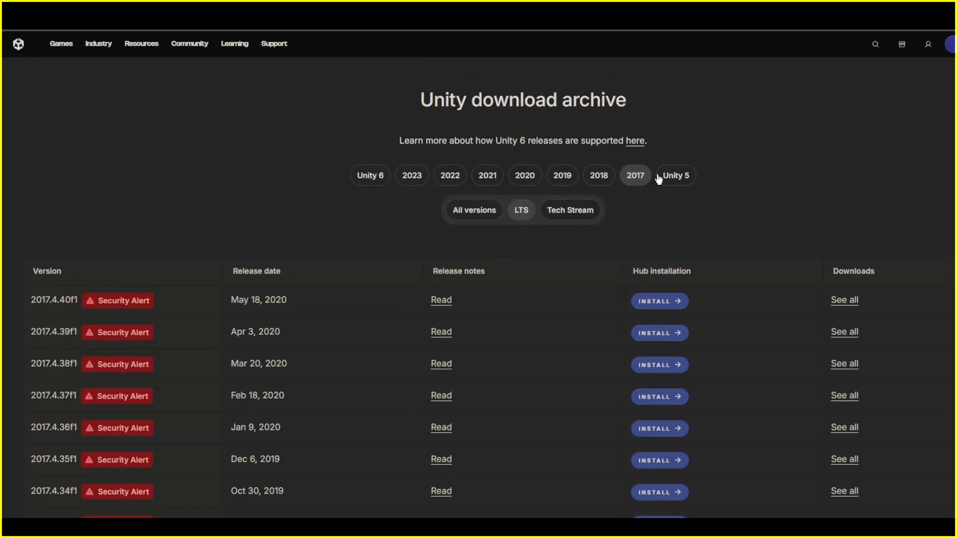
Check the 2018 and 2019 release lists in the archive for Security Alert marks and list all 2019 versions.
click(601, 179)
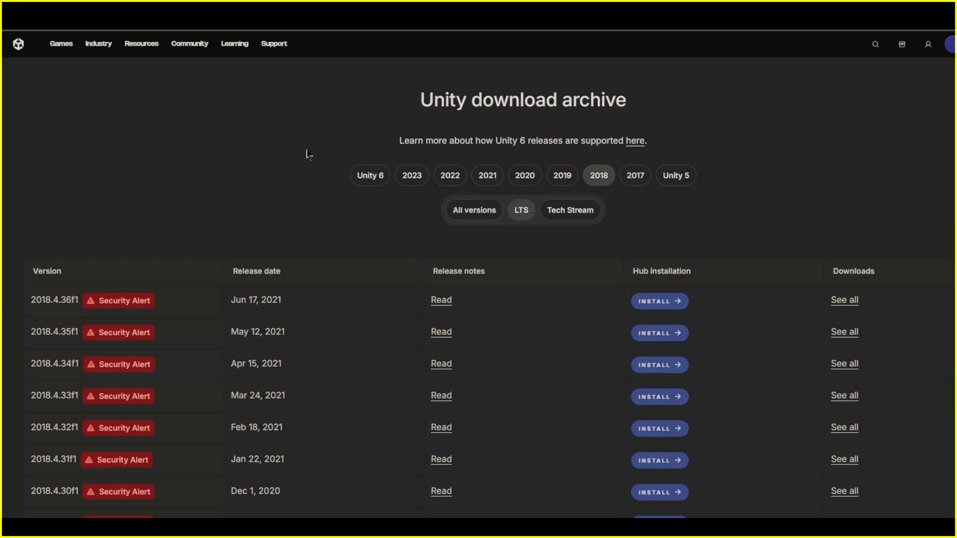
click(559, 178)
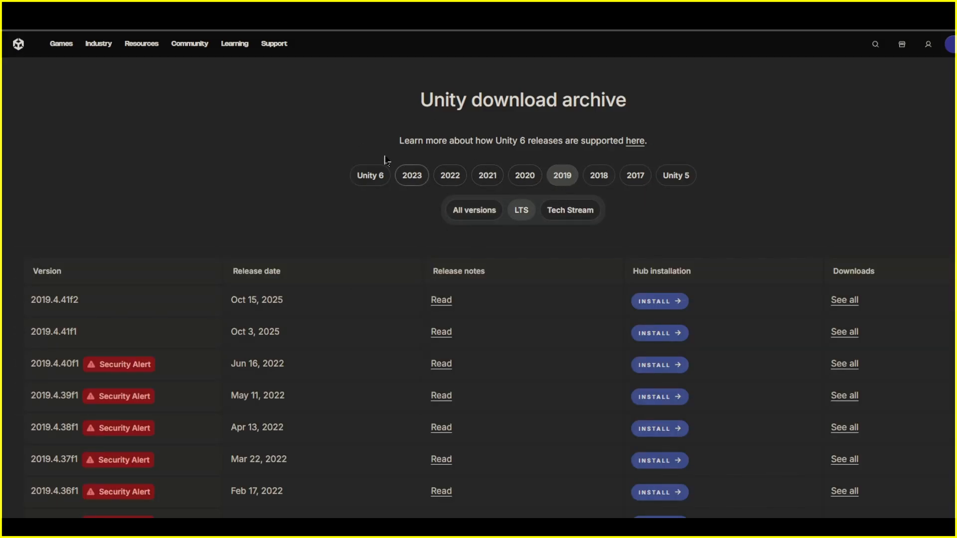
click(468, 211)
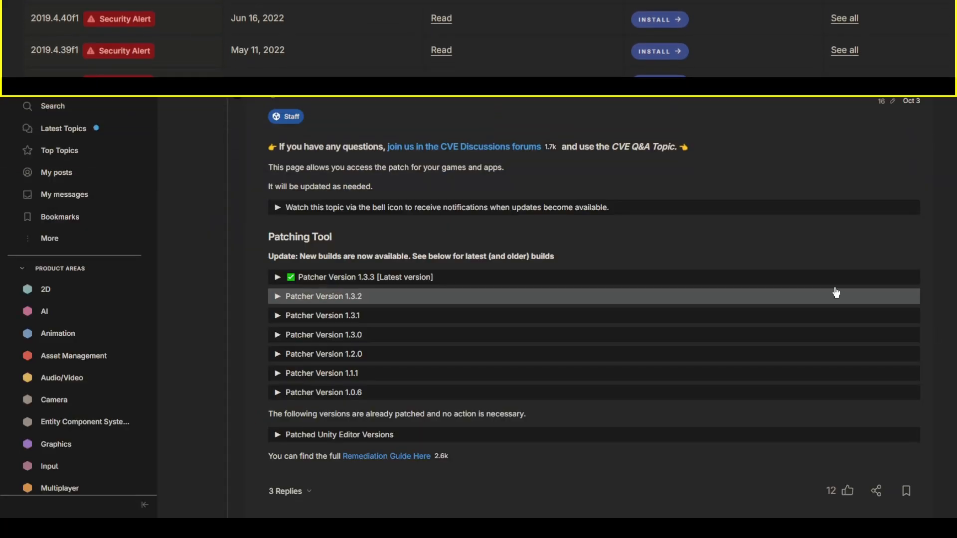
Expand Patcher Version 1.3.3 in the CVE-2025-59489 Patcher Tool topic and review its release notes and download links.
click(376, 279)
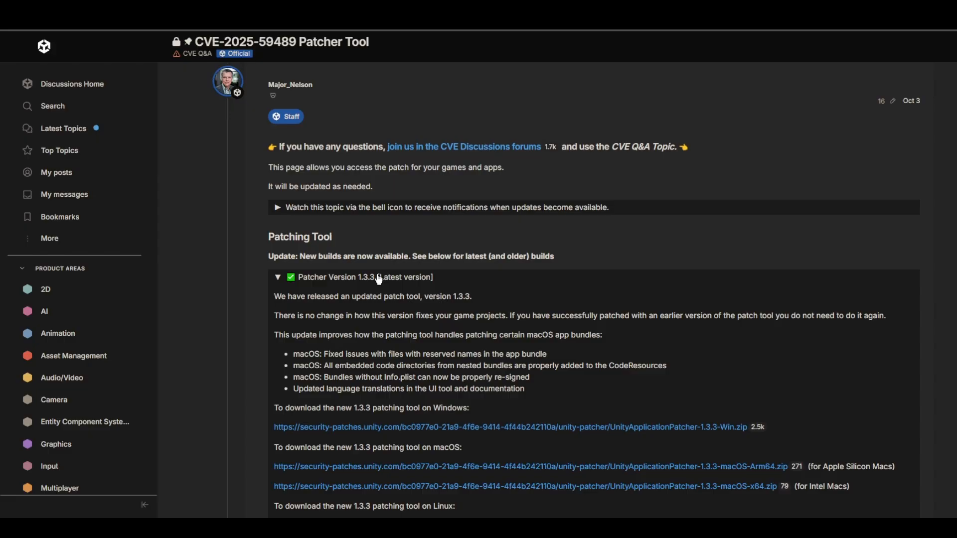
scroll(379, 280, down, 2)
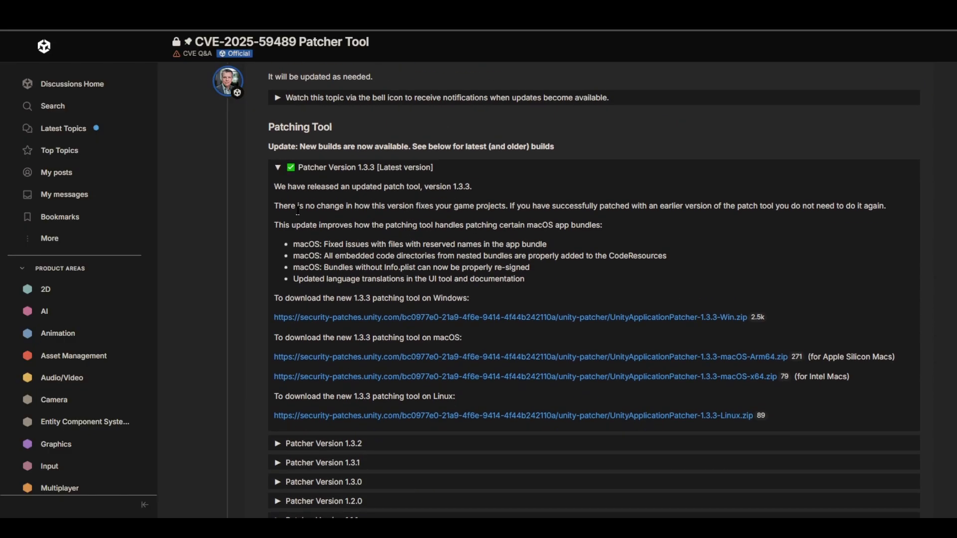
drag(298, 223, 524, 279)
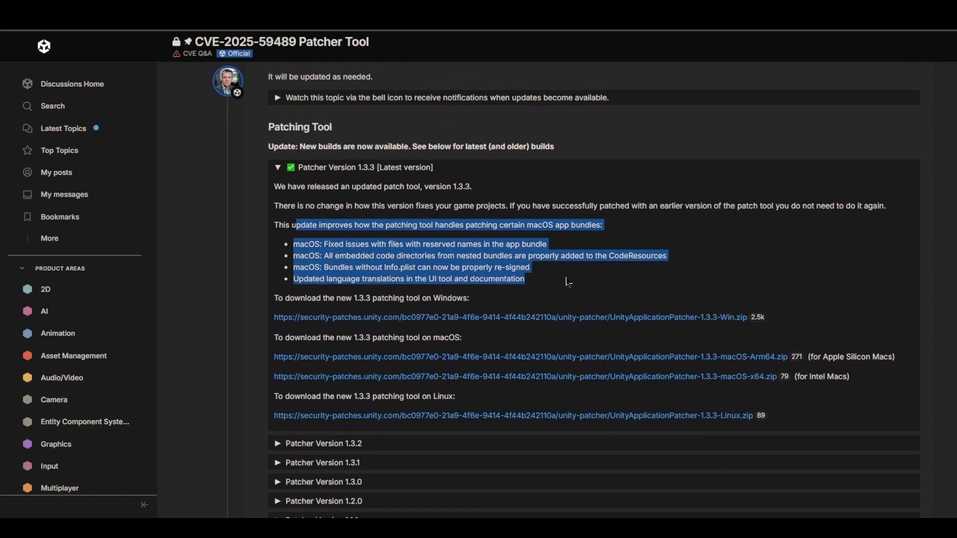
click(505, 276)
drag(280, 225, 564, 278)
scroll(564, 278, down, 2)
scroll(462, 301, up, 2)
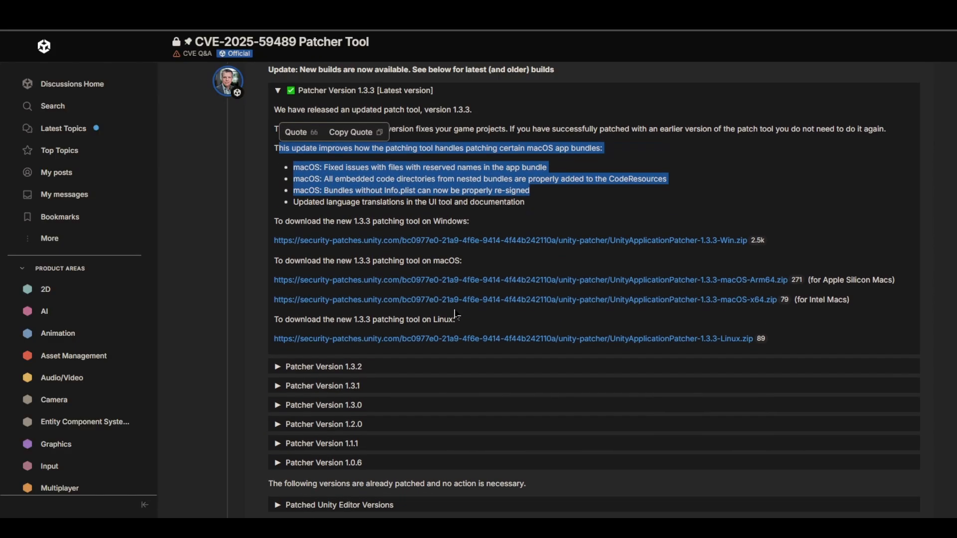
click(462, 301)
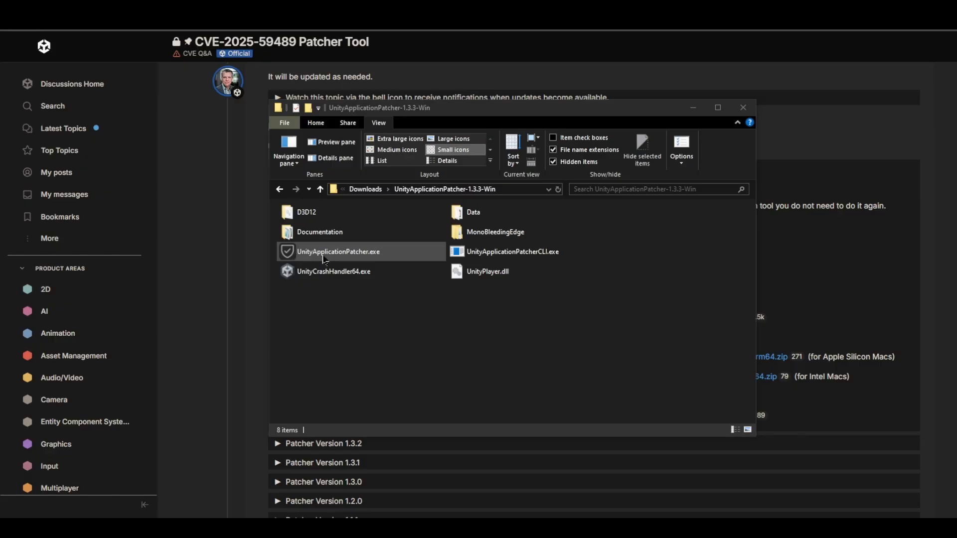
Launch UnityApplicationPatcher.exe from the UnityApplicationPatcher-1.3.3-Win folder, show its Windows patching form, and inspect the Result Logs section.
double_click(344, 253)
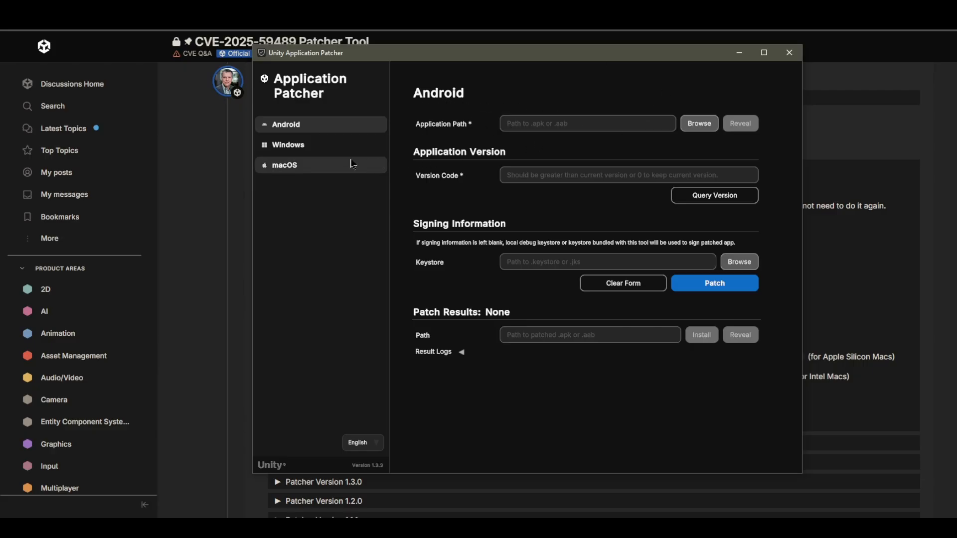
click(307, 147)
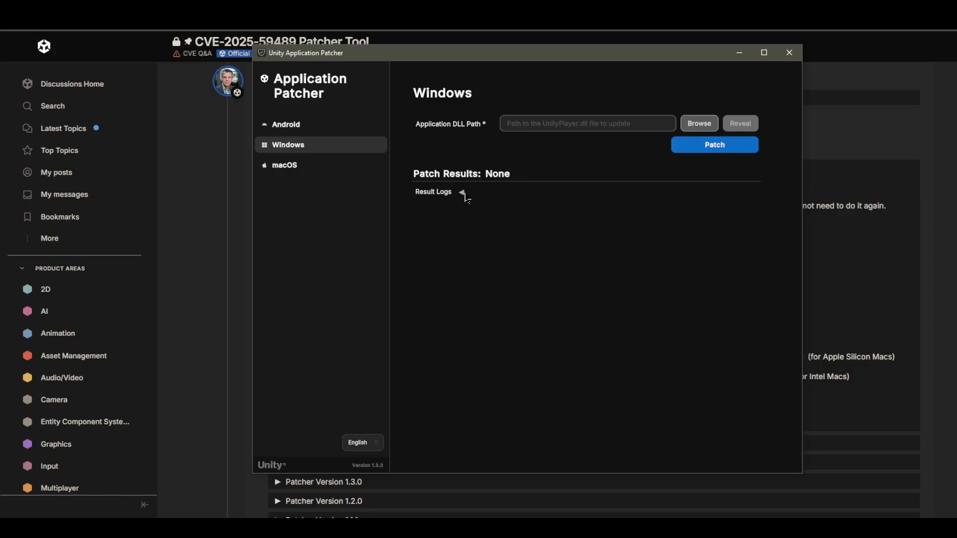
click(541, 128)
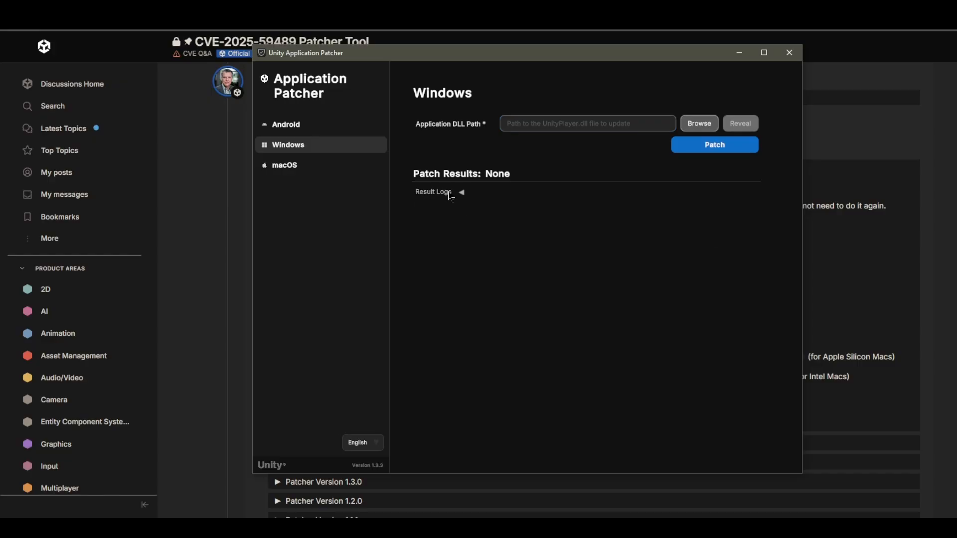
click(462, 194)
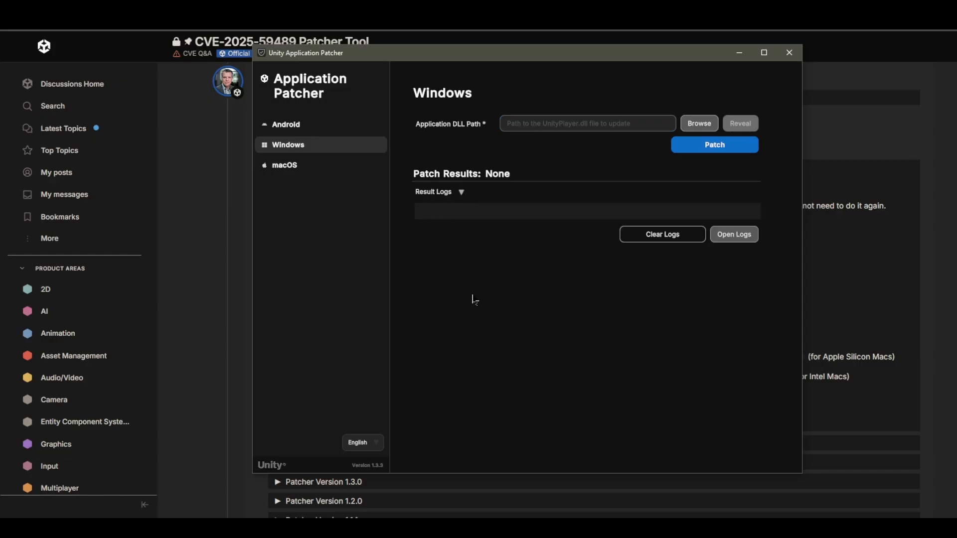
click(462, 192)
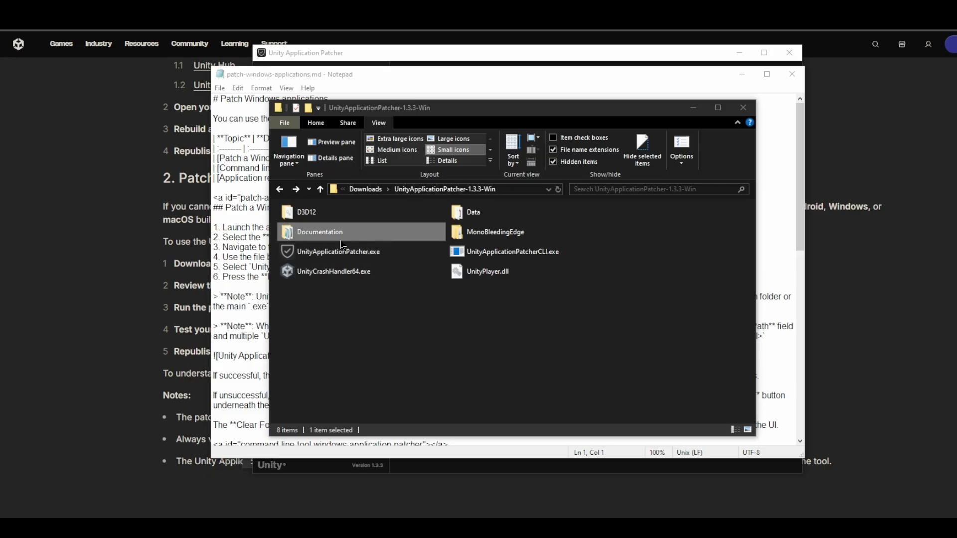
Browse the patcher's Documentation folder and its images subfolder, and widen the Name column to show the full file names.
double_click(390, 237)
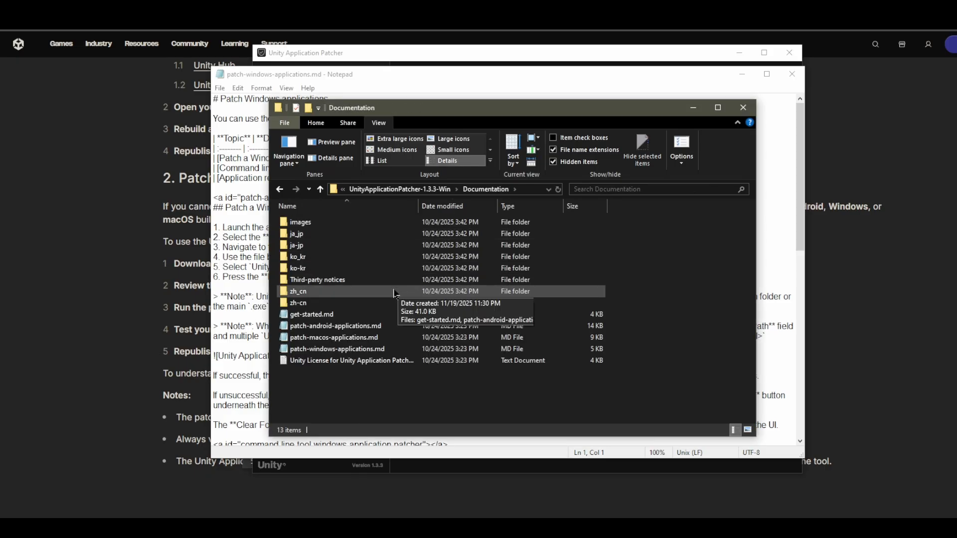
double_click(309, 225)
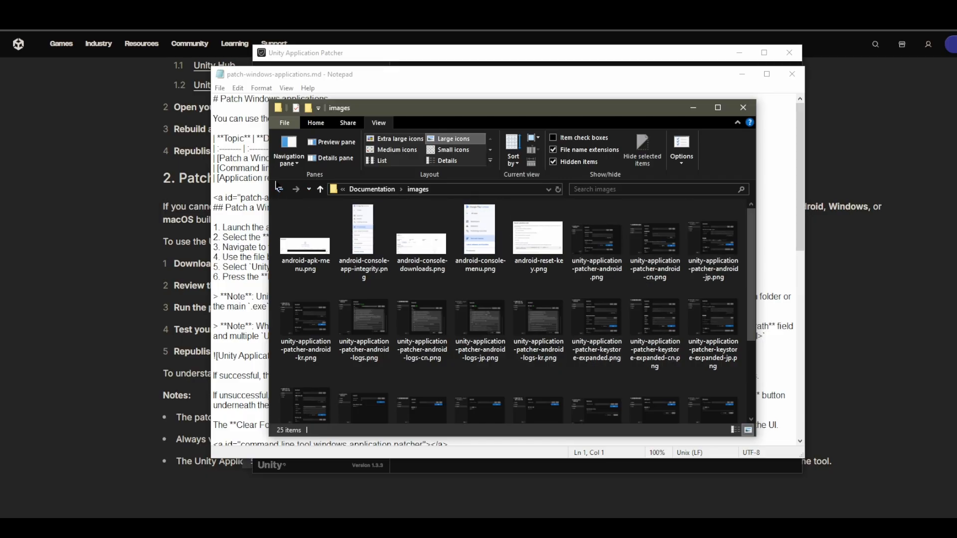
click(279, 189)
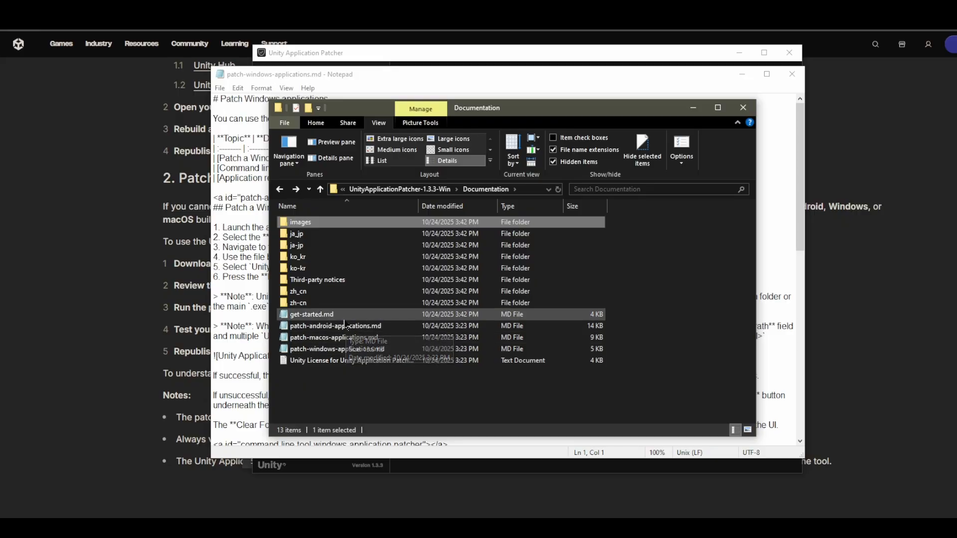
click(319, 314)
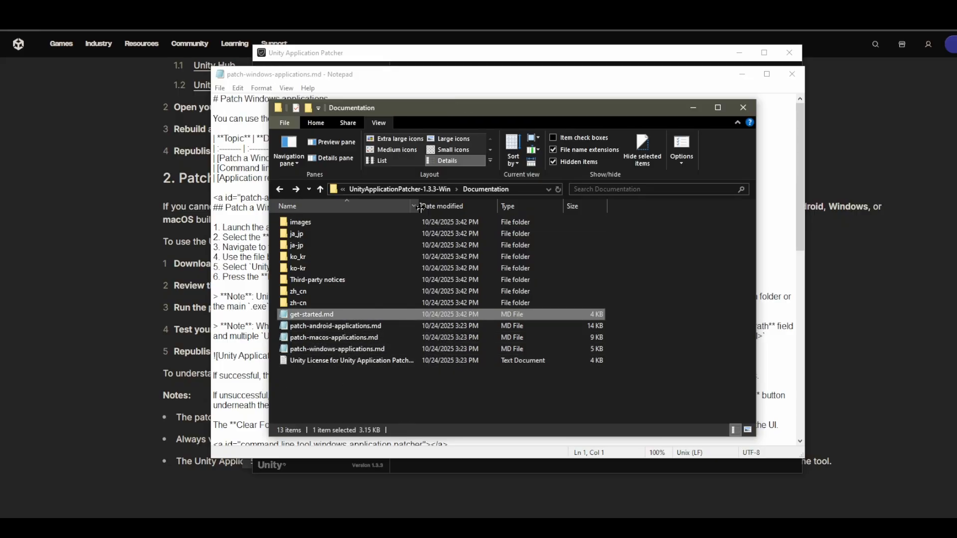
mouse_move(421, 208)
mouse_down()
mouse_move(460, 208)
mouse_move(436, 208)
mouse_up()
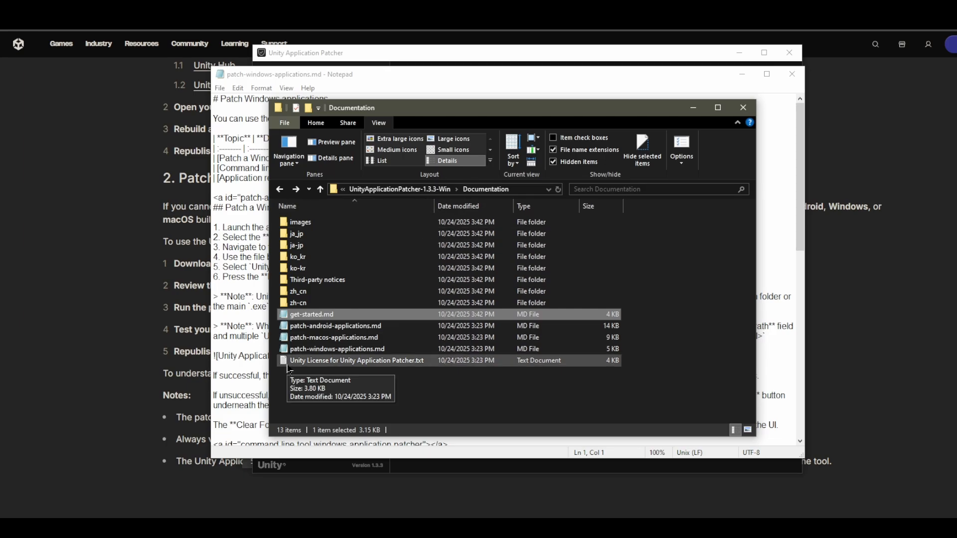
Switch to patch-windows-applications.md in Notepad and read through the Windows patching instructions.
click(361, 79)
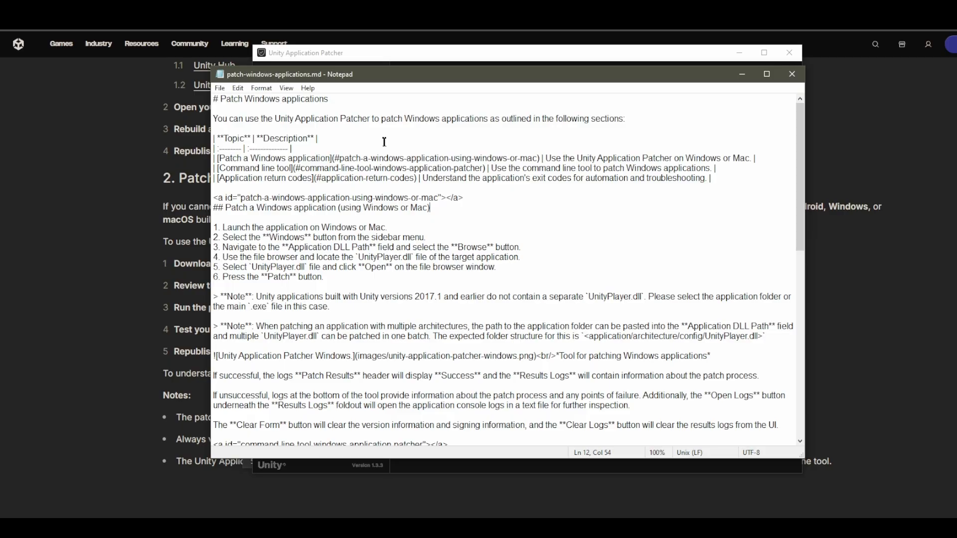
scroll(336, 182, down, 4)
scroll(335, 184, up, 4)
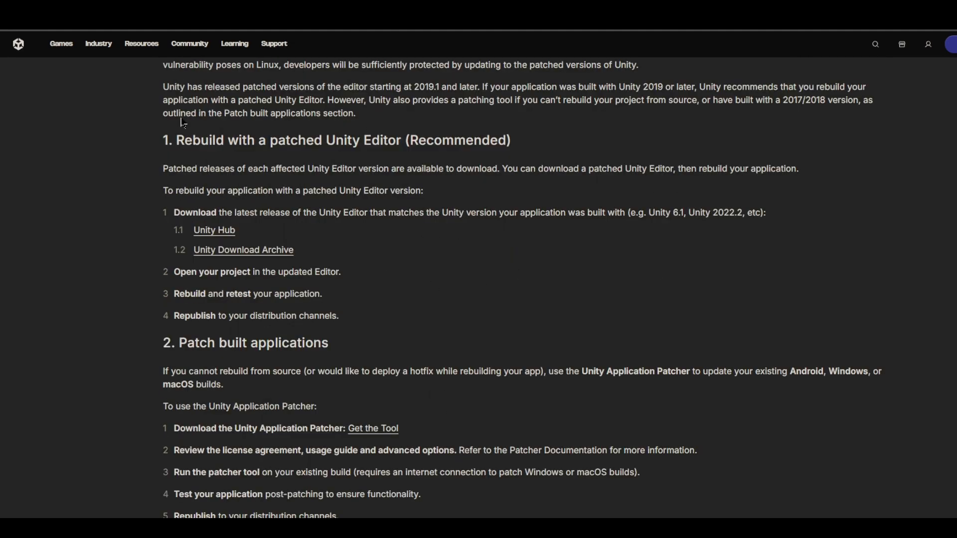
Review the Developer Remediation Guide from its overview through the Remediation options section.
scroll(381, 253, up, 6)
scroll(381, 252, up, 3)
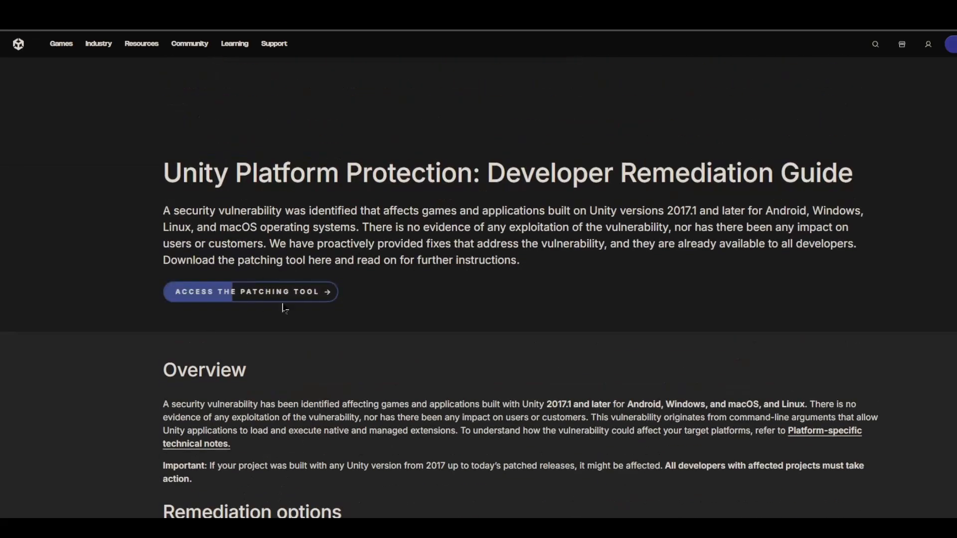
scroll(423, 299, down, 12)
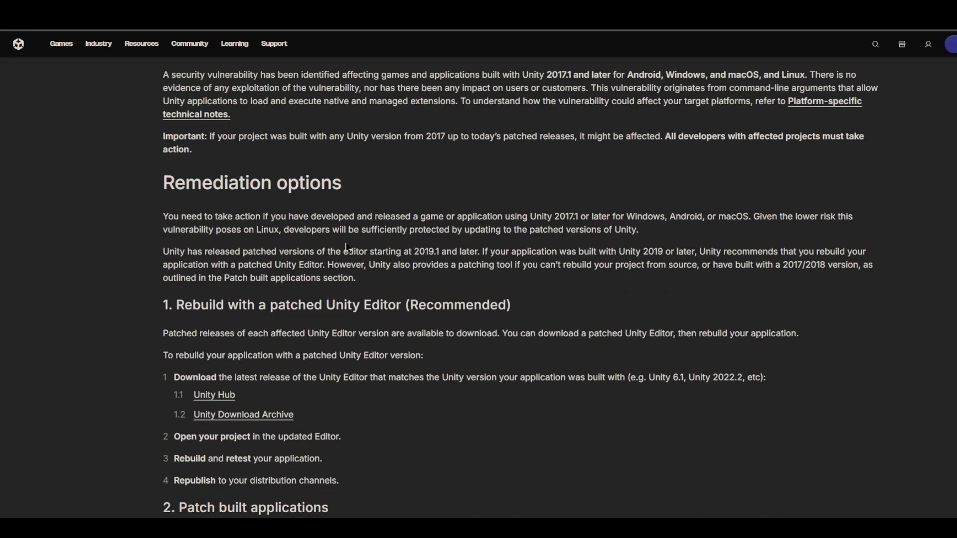
scroll(231, 242, up, 6)
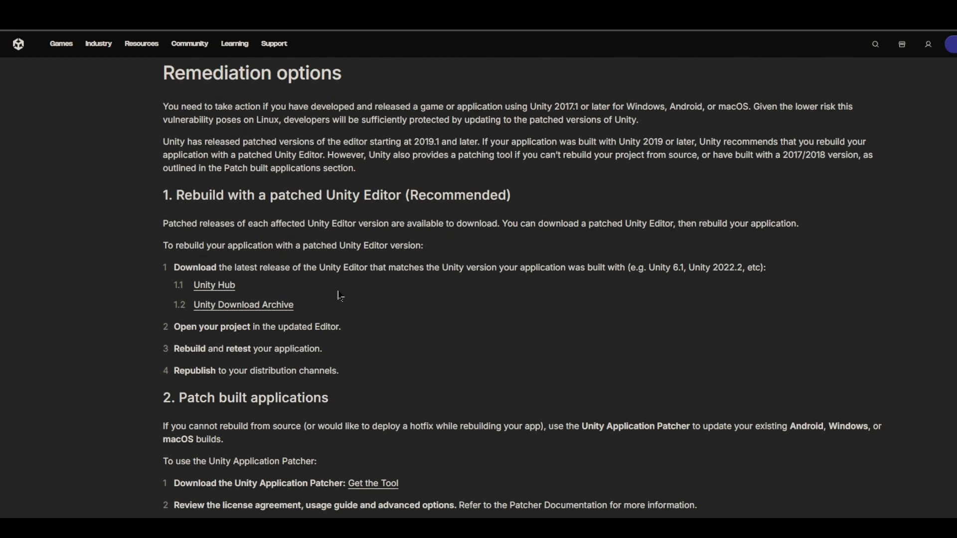
drag(166, 76, 396, 106)
scroll(339, 179, down, 3)
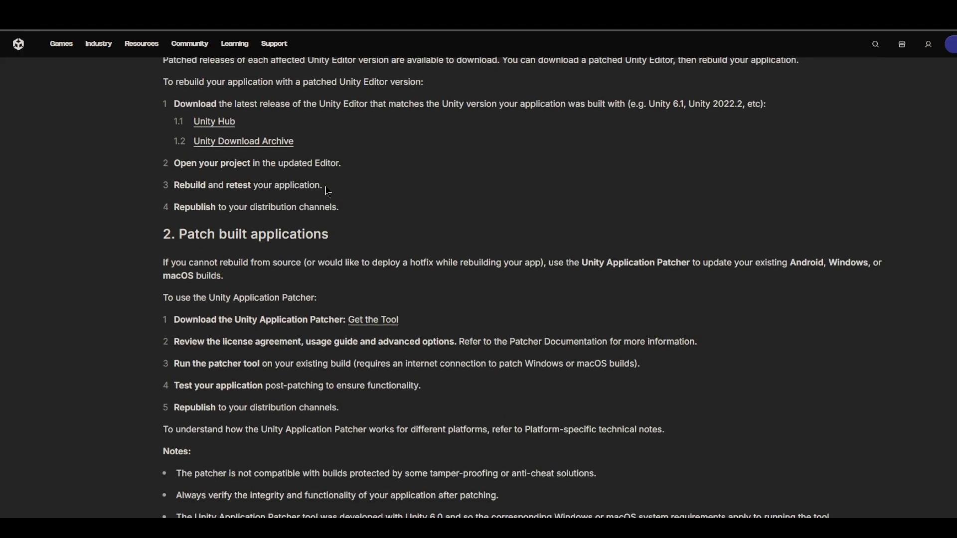
Highlight the guide's heading "Rebuild with a patched Unity Editor (Recommended)" and clear the selection.
scroll(299, 195, up, 2)
drag(169, 143, 523, 149)
click(165, 126)
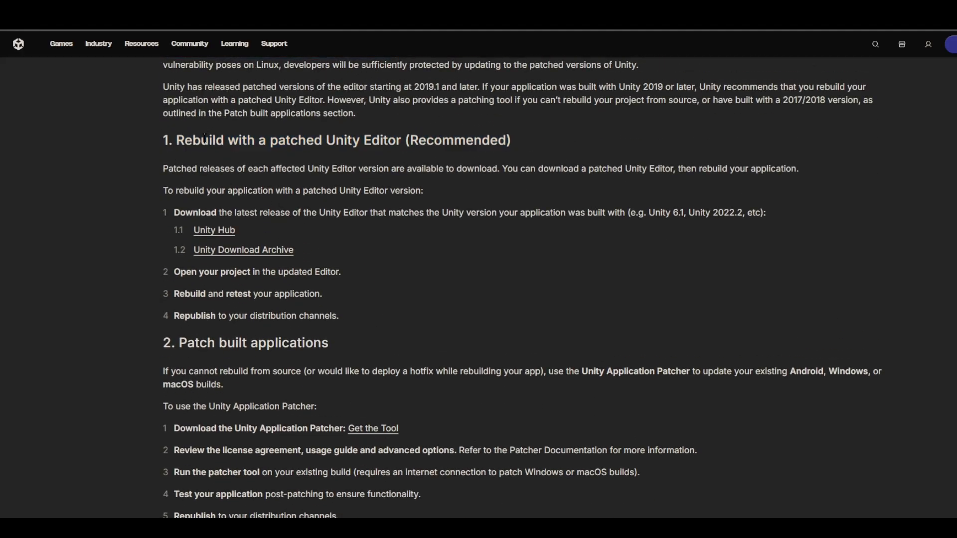
drag(174, 142, 531, 149)
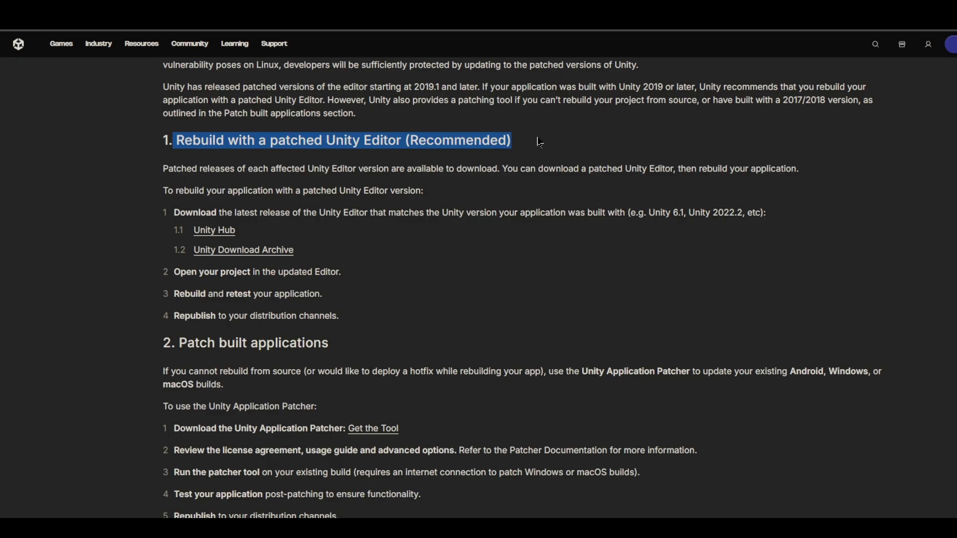
click(543, 145)
scroll(520, 234, down, 2)
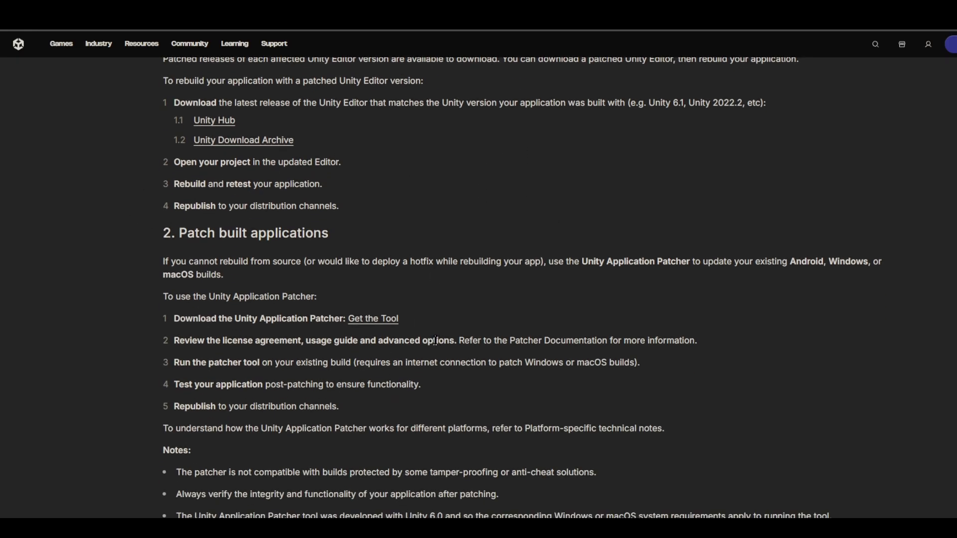
Compare the guide's "Patch built applications" option with the rebuild option, highlighting "patched Unity Editor" in the rebuild heading.
drag(165, 232, 673, 421)
scroll(580, 383, up, 2)
drag(164, 343, 409, 369)
drag(178, 141, 612, 144)
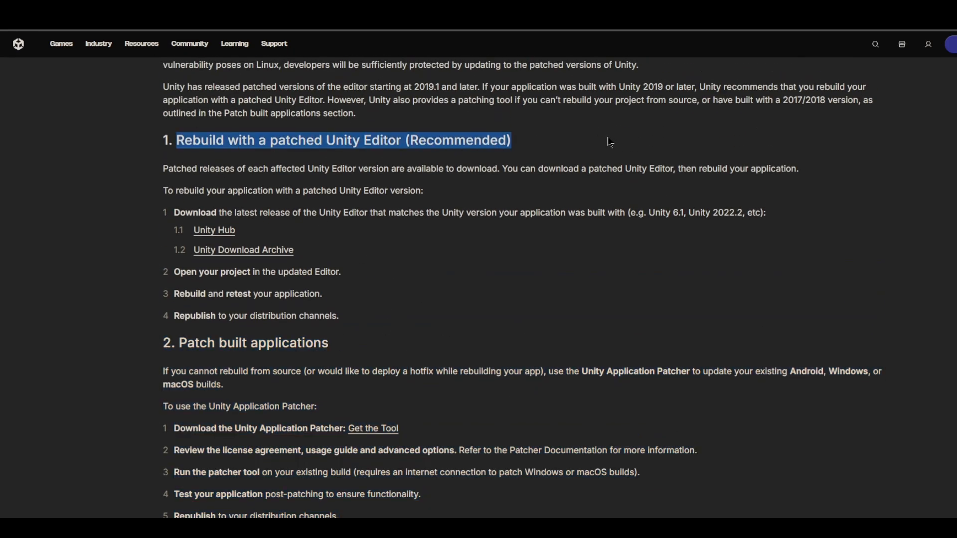
click(613, 144)
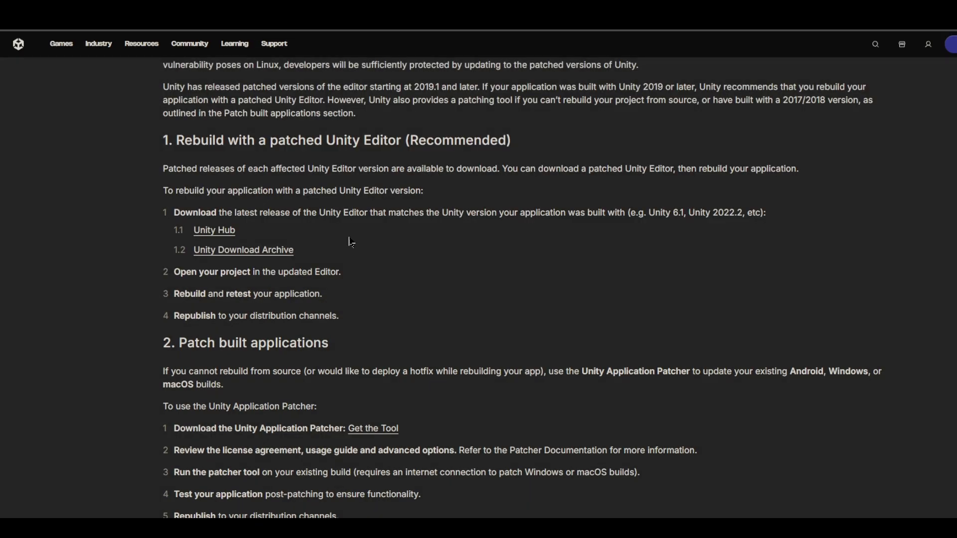
drag(271, 141, 402, 143)
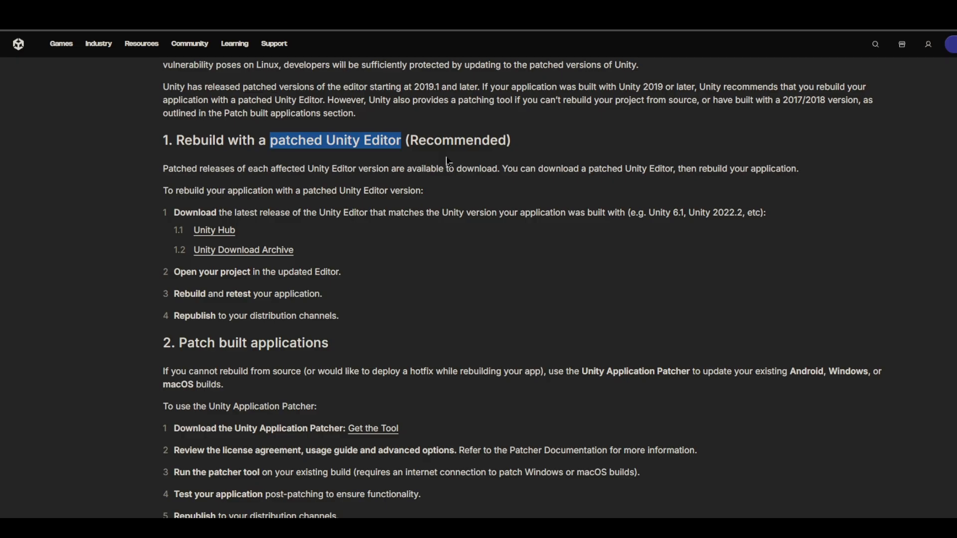
Examine the "Patch built applications" section and highlight its instructions for using the Unity Application Patcher.
scroll(448, 162, down, 3)
drag(329, 234, 506, 416)
click(168, 235)
click(507, 389)
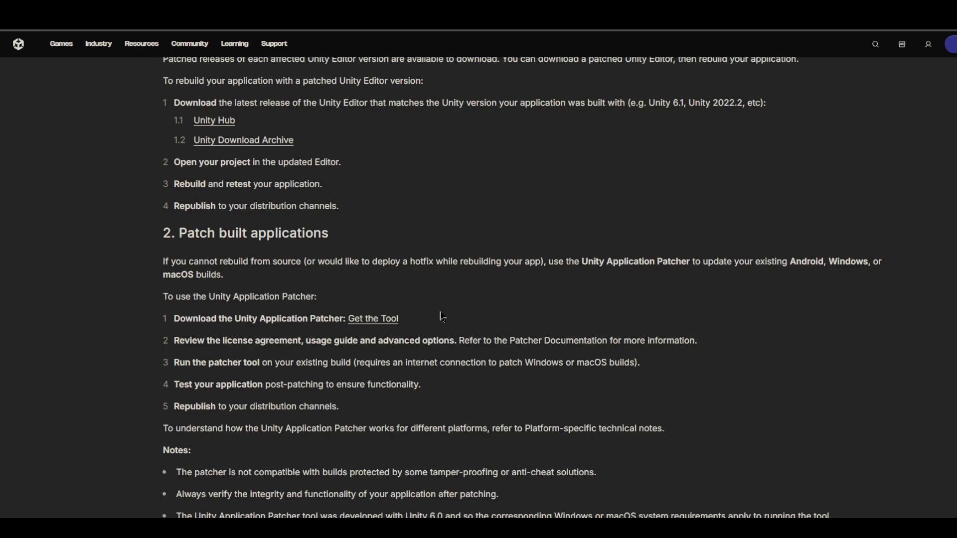
scroll(443, 317, down, 2)
drag(170, 152, 493, 320)
click(540, 288)
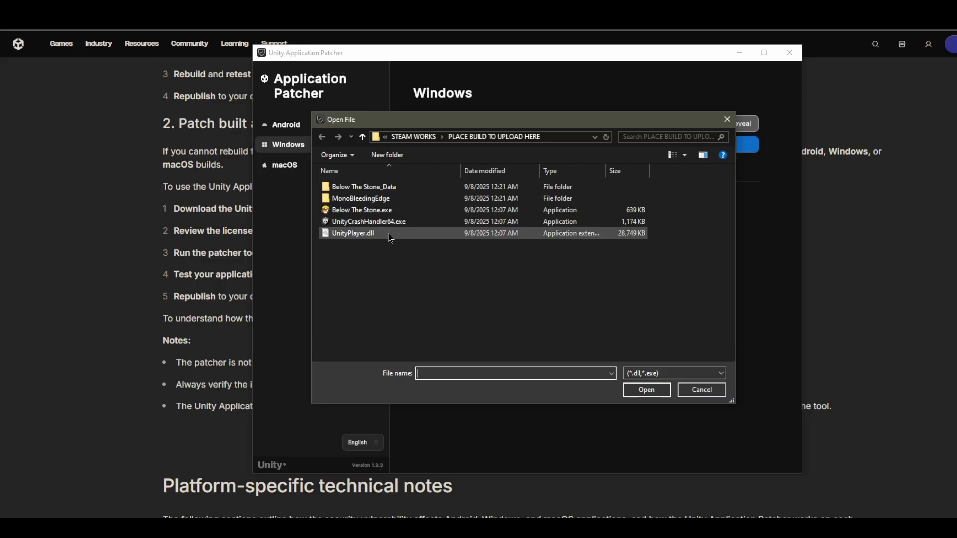
Load UnityPlayer.dll from the PLACE BUILD TO UPLOAD HERE folder as the patcher's Windows Application DLL Path.
click(360, 234)
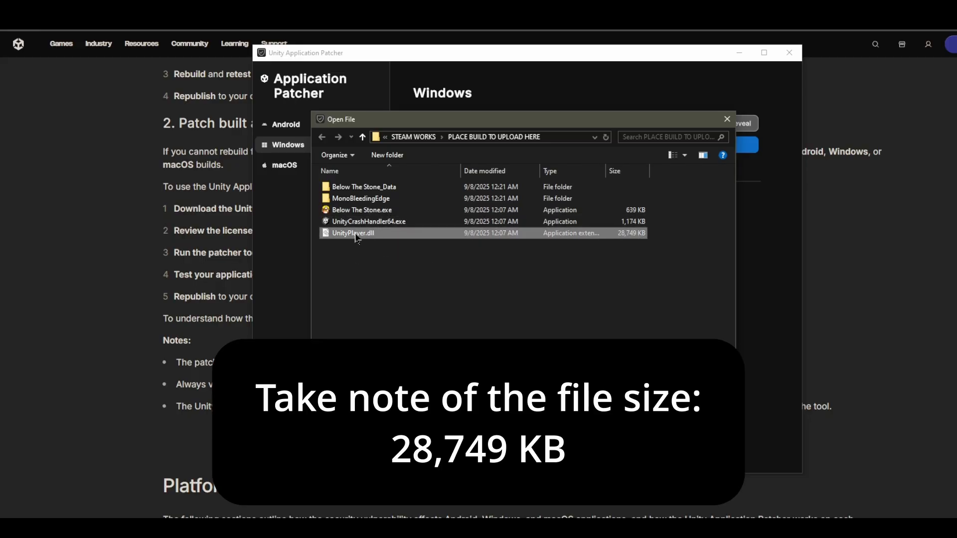
mouse_move(364, 237)
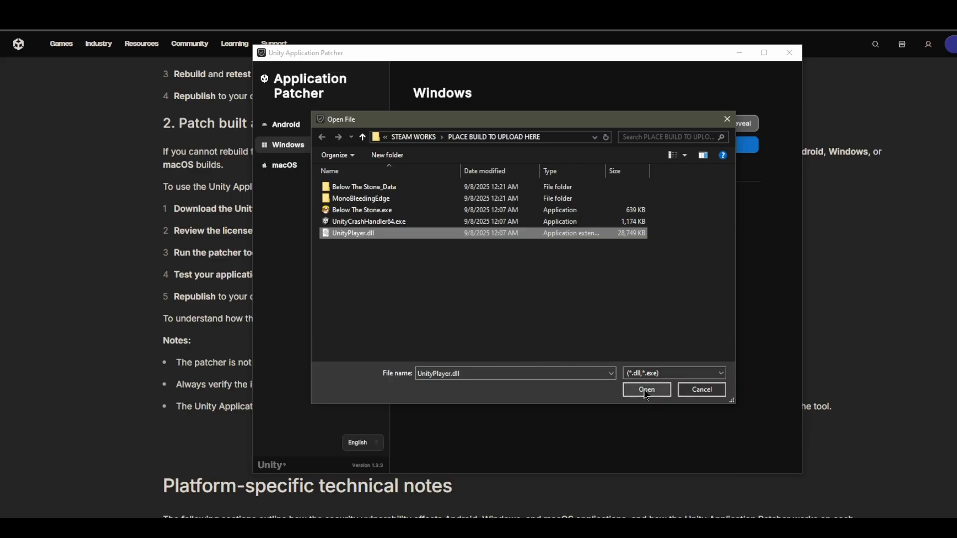
click(643, 391)
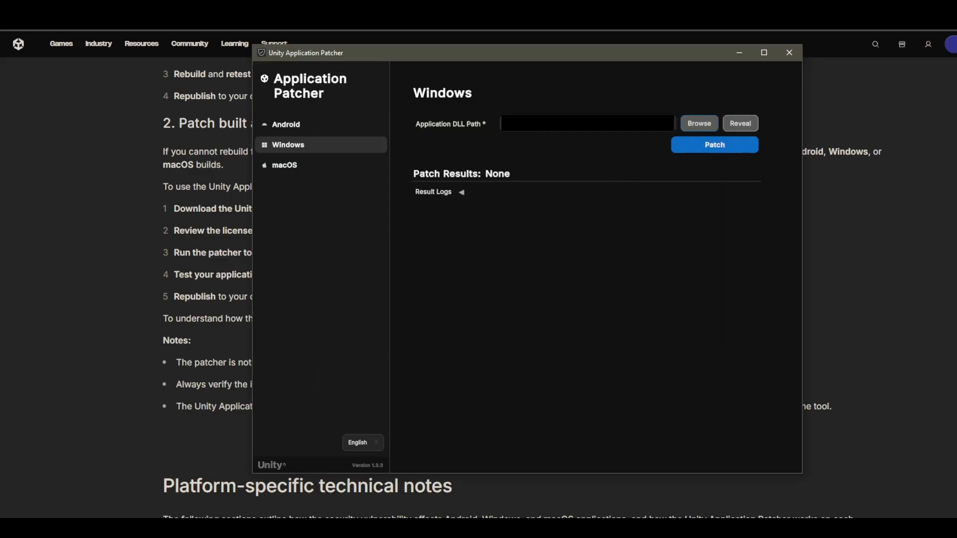
Patch the Windows build's loaded UnityPlayer.dll with the Unity Application Patcher.
click(598, 126)
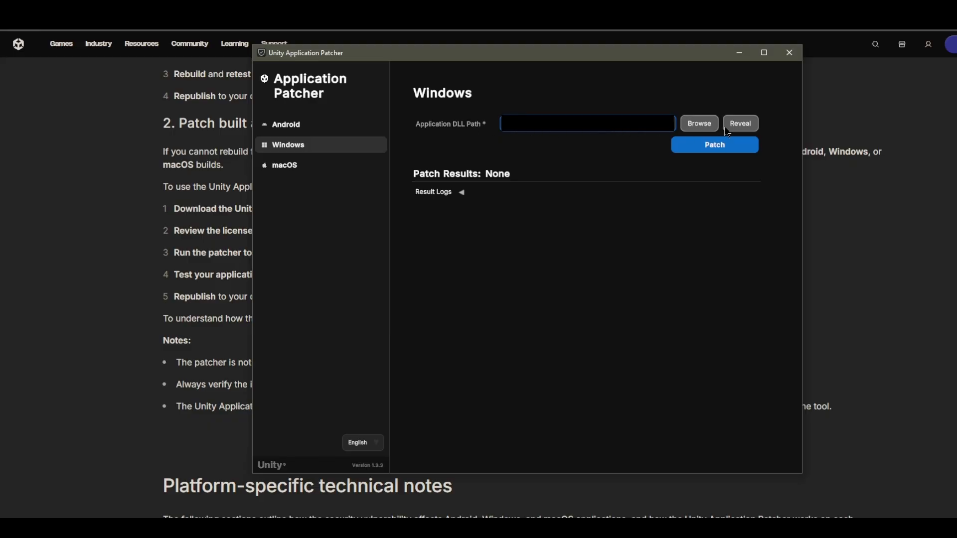
click(680, 144)
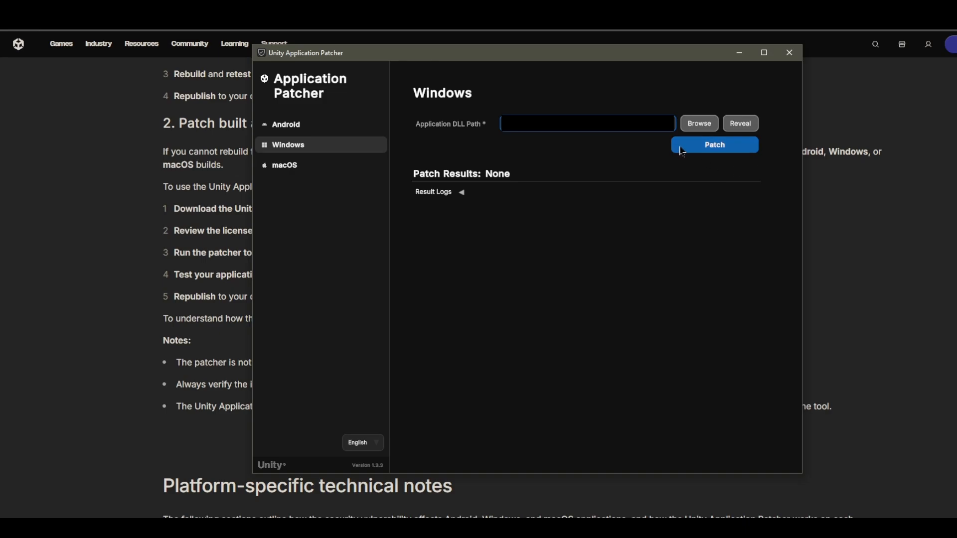
click(462, 193)
click(461, 192)
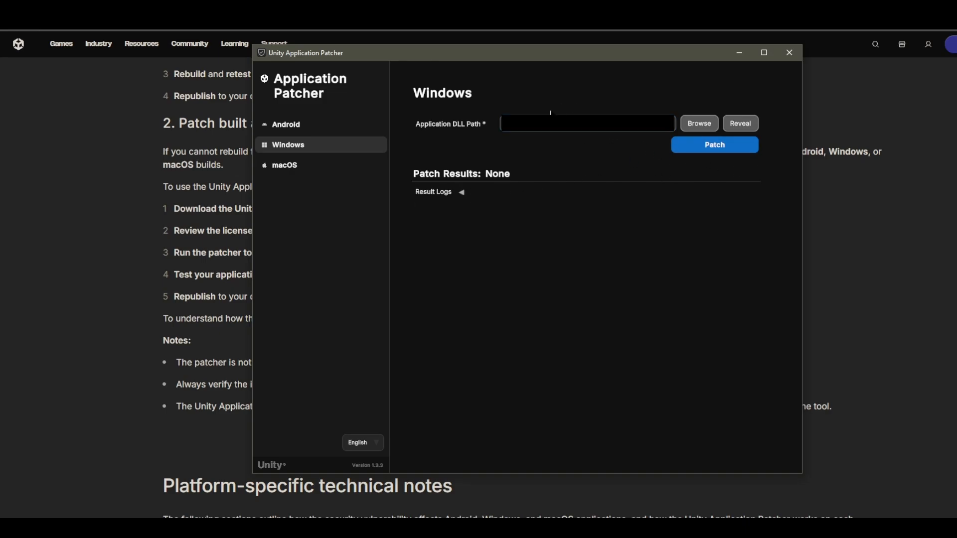
click(546, 131)
click(612, 95)
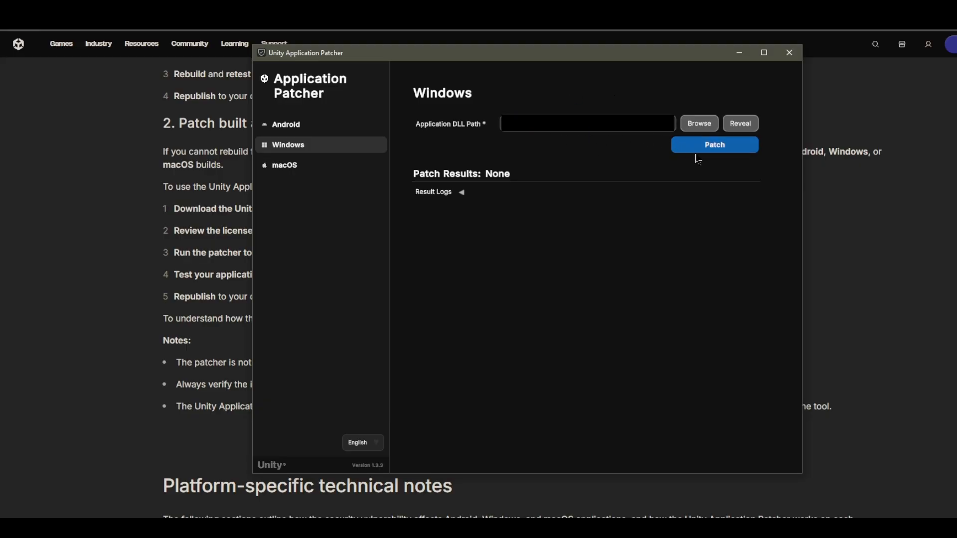
click(731, 147)
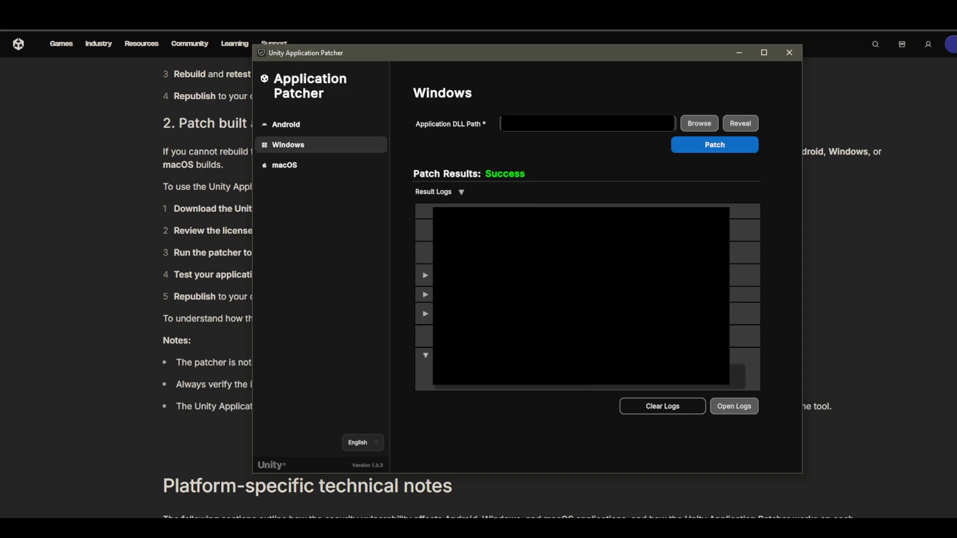
Calculate the SHA-256 checksum of the patched UnityPlayer.dll in the PLACE BUILD TO UPLOAD HERE folder with 7-Zip.
click(351, 525)
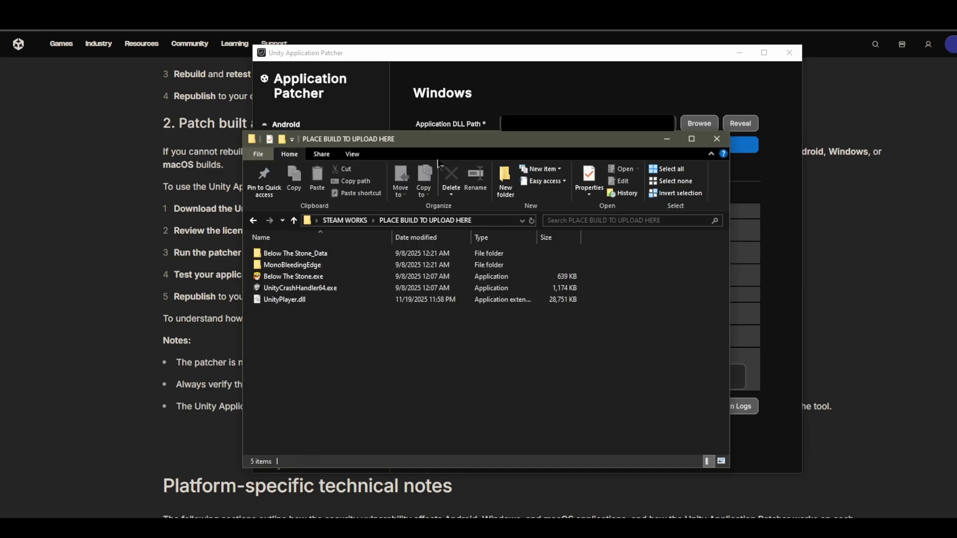
drag(444, 138, 475, 109)
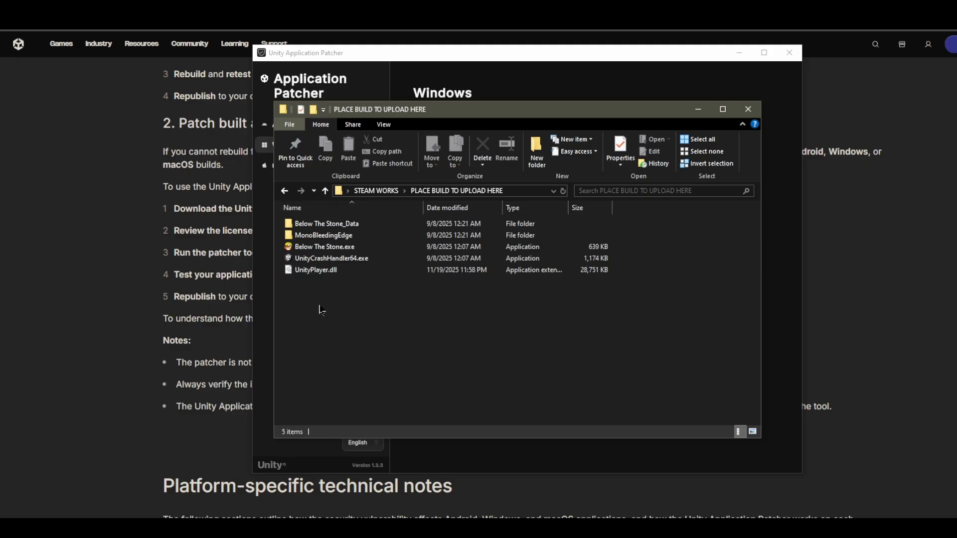
click(404, 275)
right_click(402, 273)
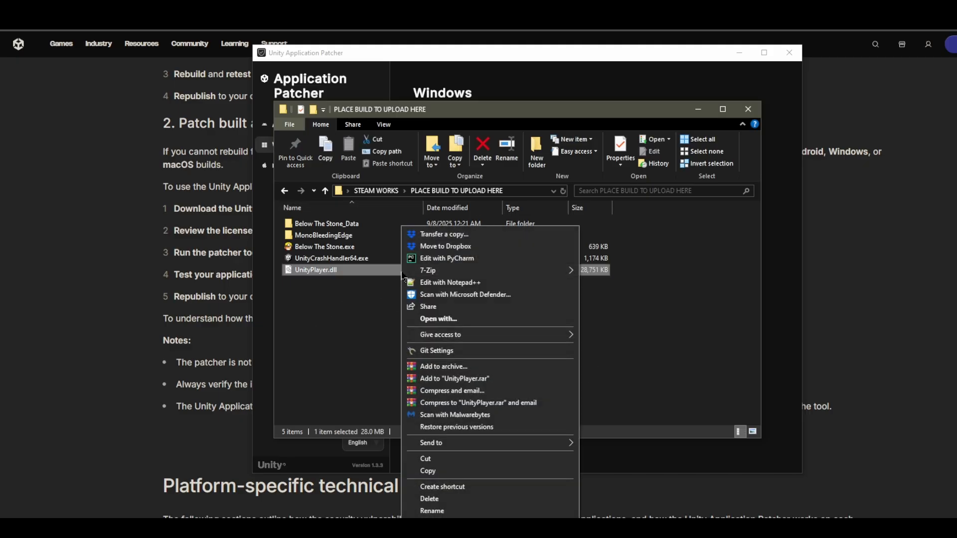
mouse_move(435, 274)
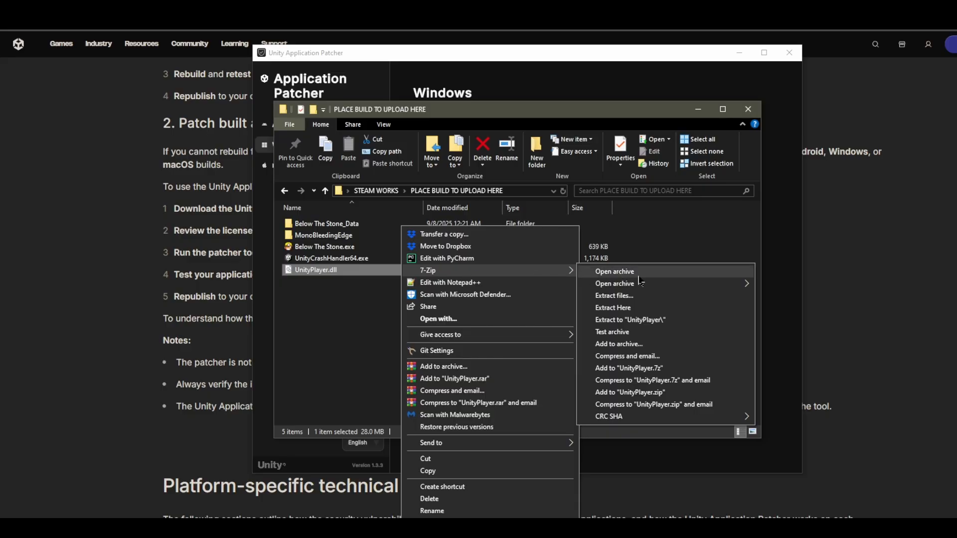
mouse_move(621, 417)
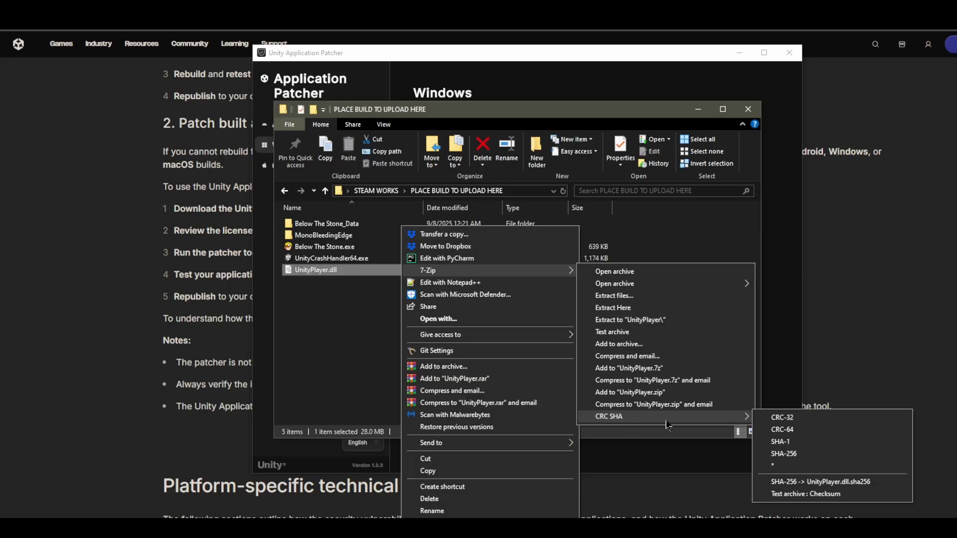
click(797, 455)
Examine the SHA256 entry in the checksum information for UnityPlayer.dll and dismiss the dialog.
click(378, 154)
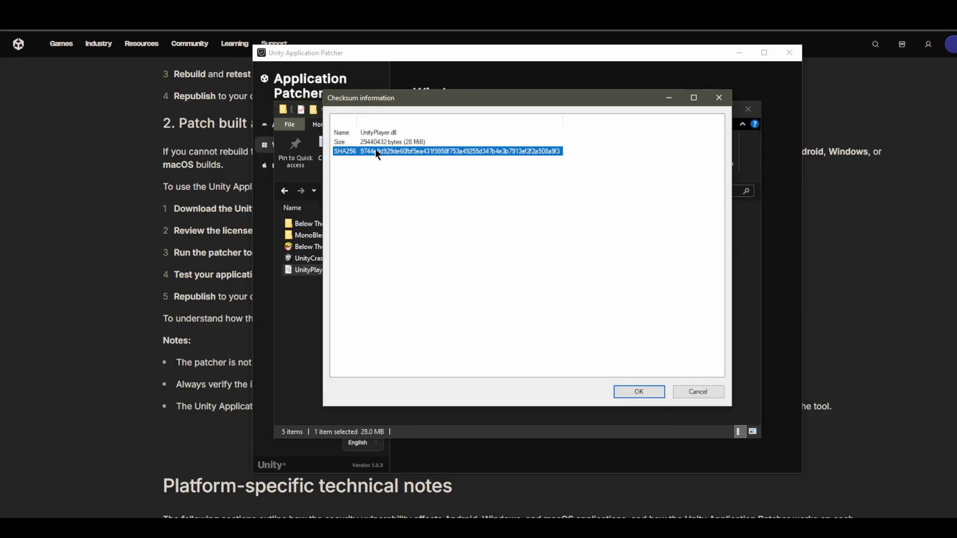
click(395, 157)
click(400, 144)
click(400, 153)
drag(562, 123, 573, 122)
click(698, 391)
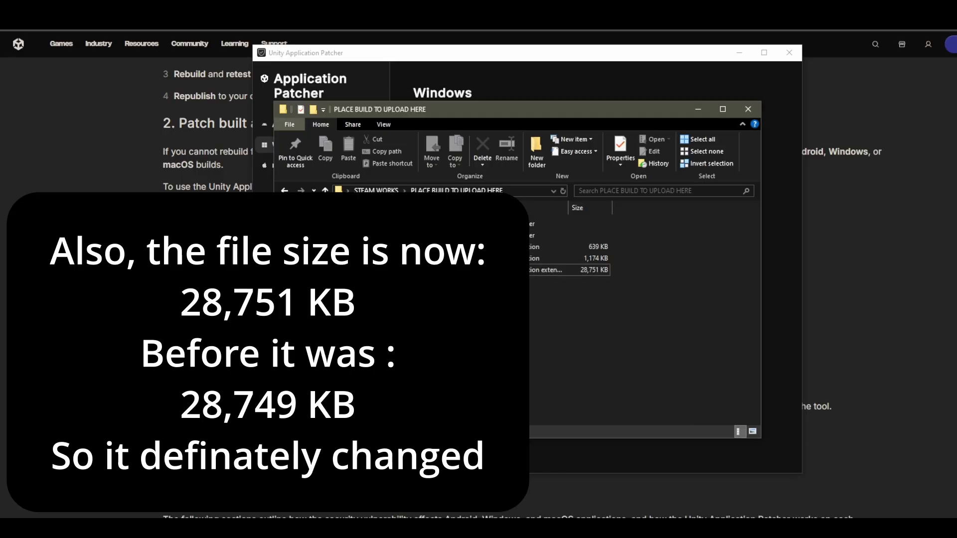
Refresh the build folder and recheck the SHA-256 checksum of UnityPlayer.dll.
right_click(413, 293)
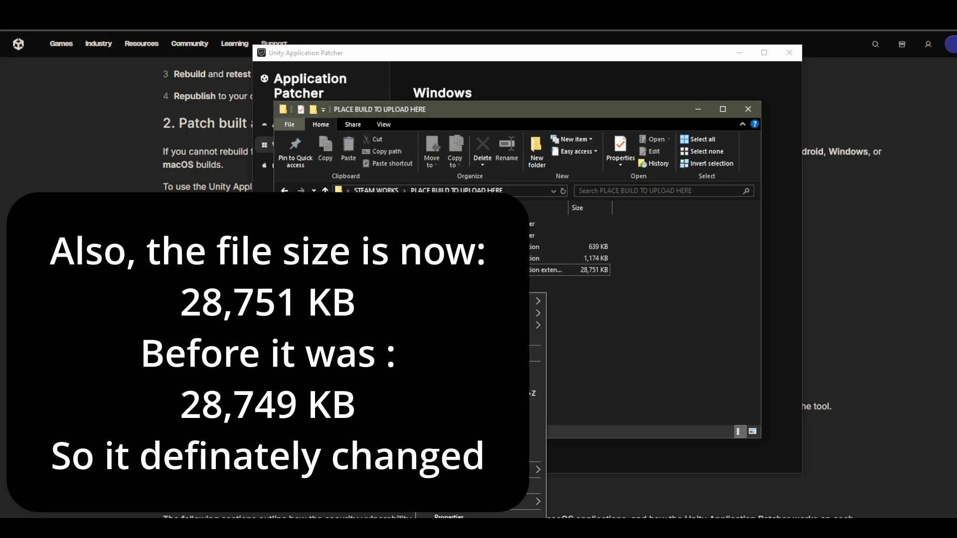
click(446, 337)
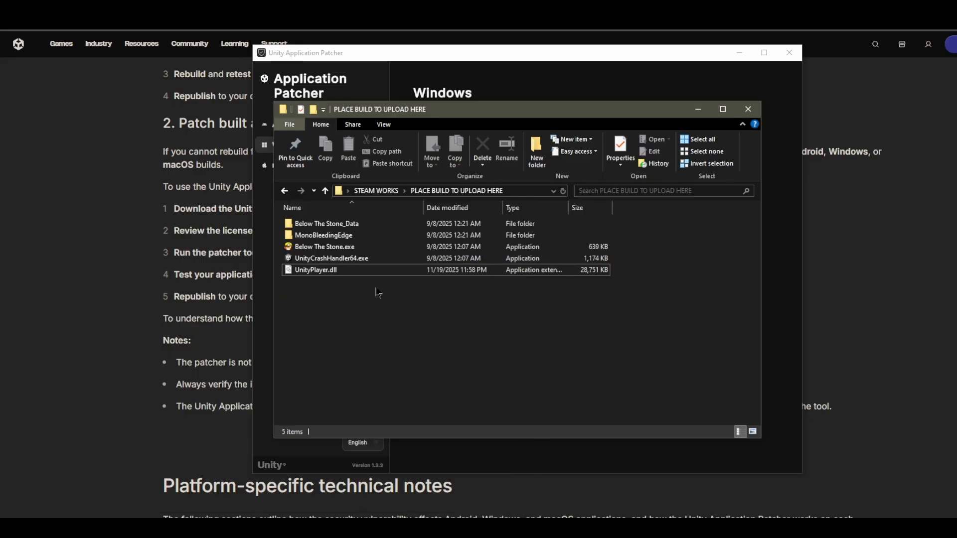
click(408, 274)
right_click(408, 275)
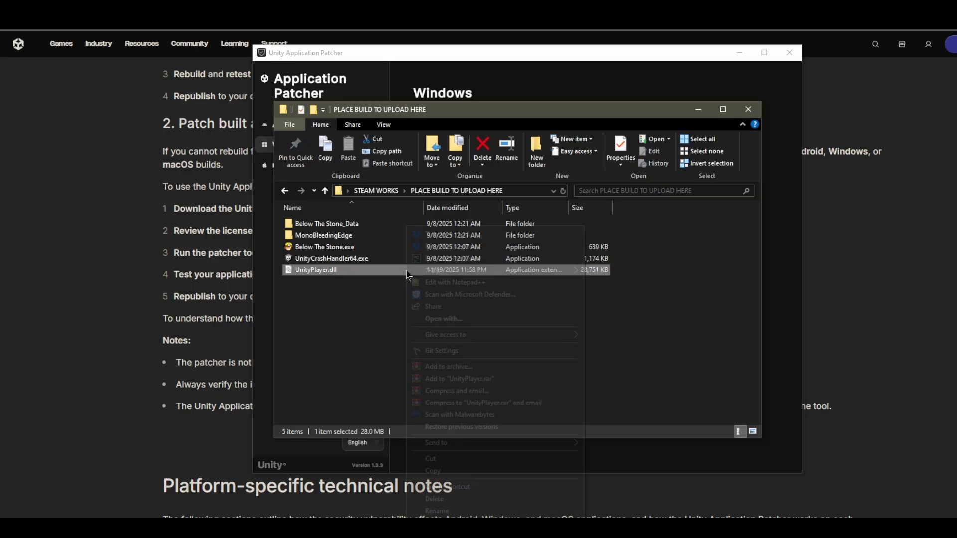
mouse_move(548, 271)
click(789, 454)
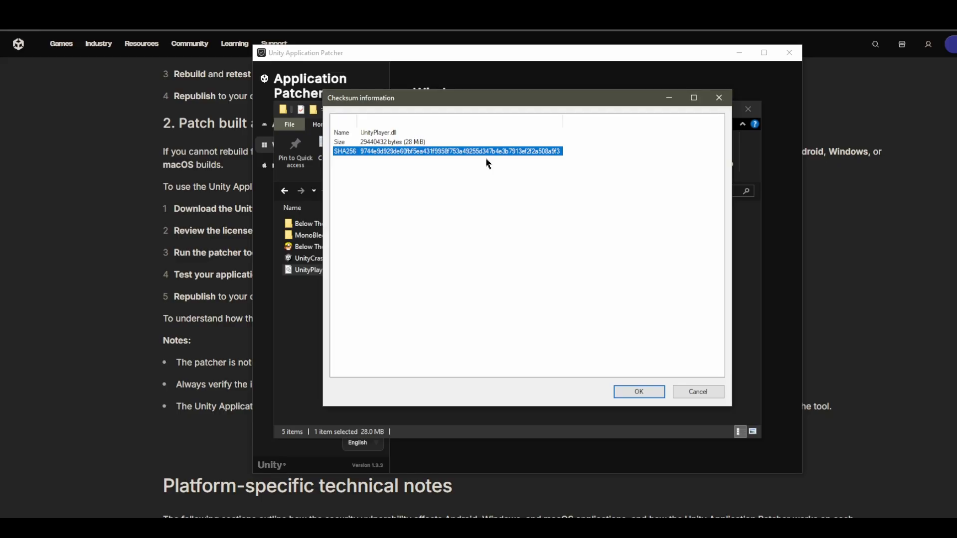
key(Return)
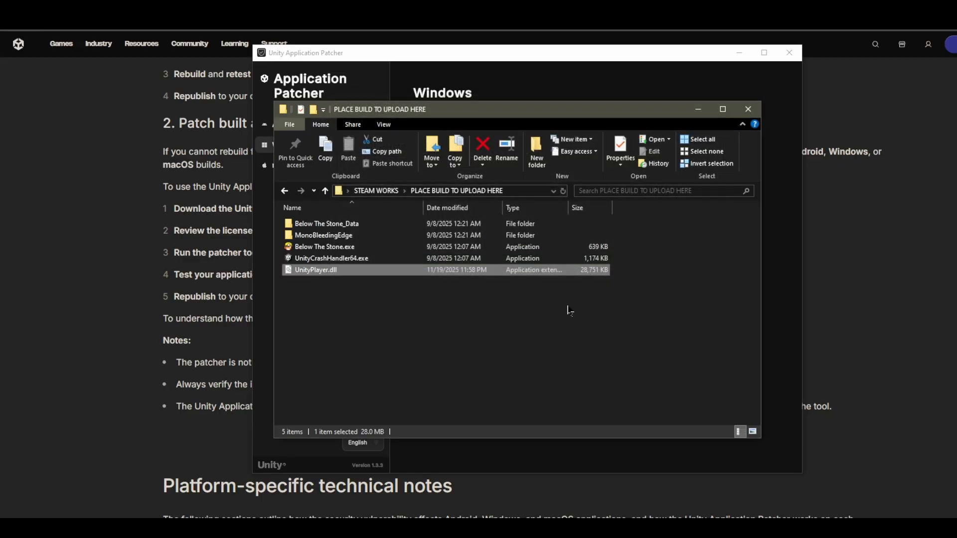
click(498, 334)
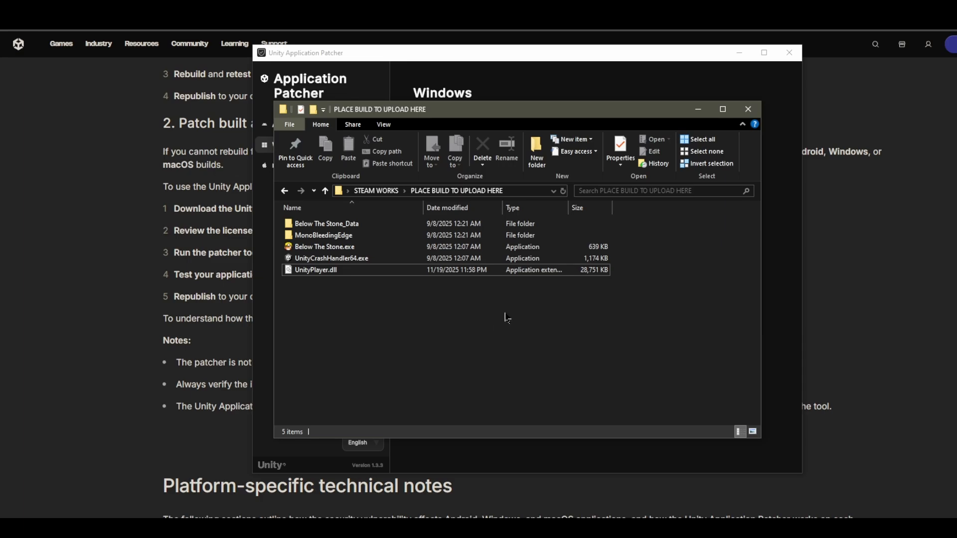
Return to the patcher's results and select Below The Stone.exe in the PLACE BUILD TO UPLOAD HERE folder.
click(517, 56)
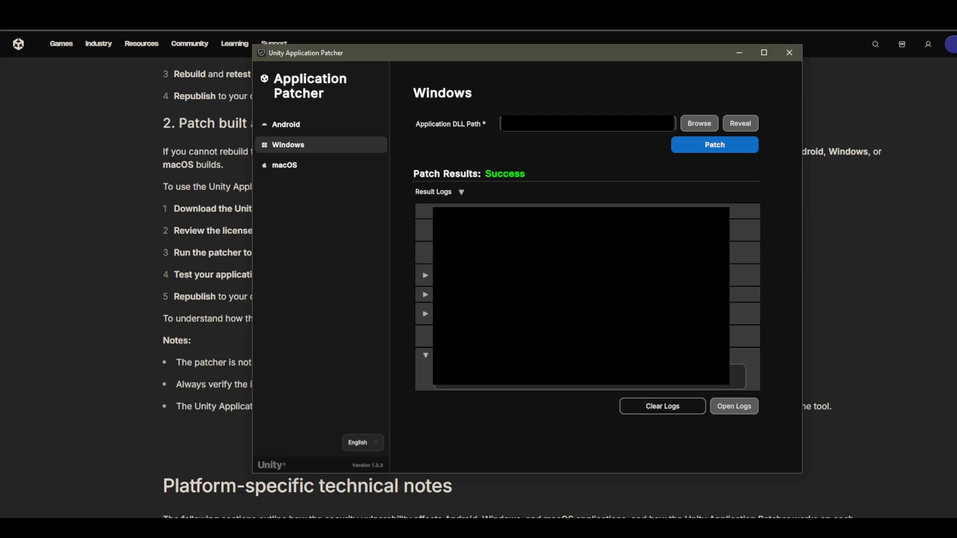
click(200, 494)
mouse_move(211, 508)
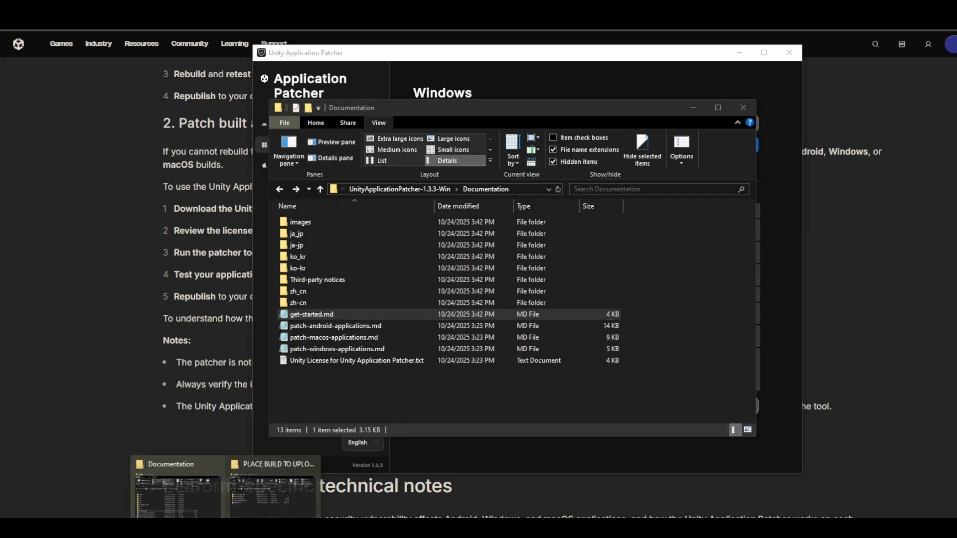
click(262, 508)
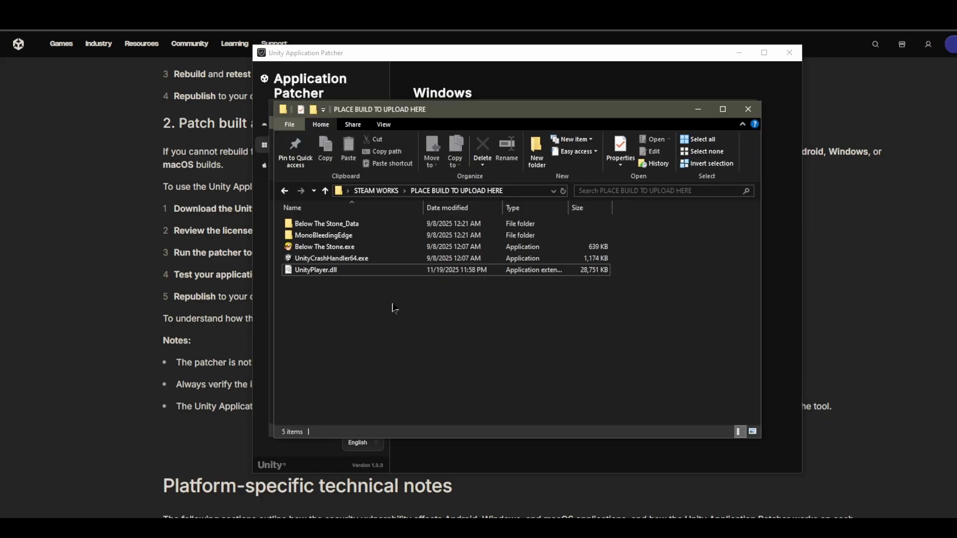
click(397, 247)
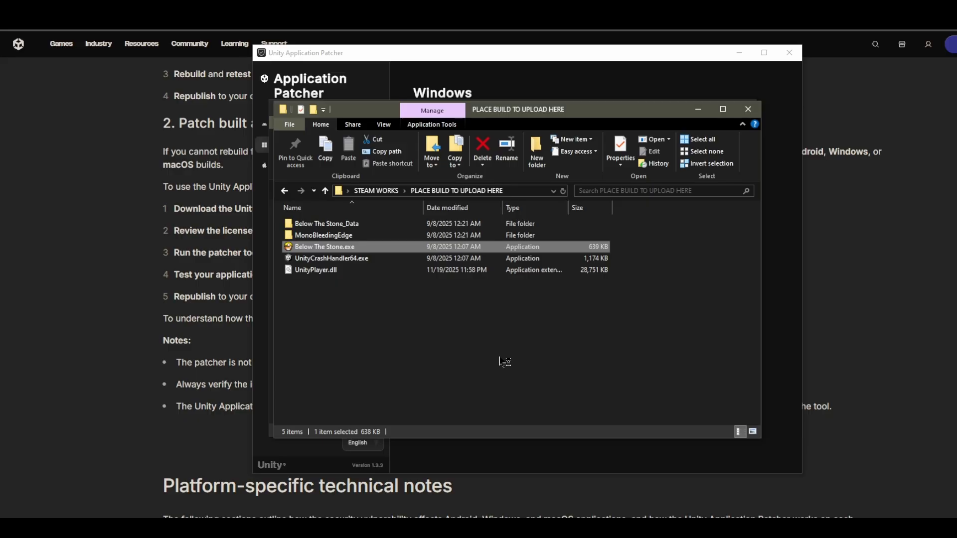
Switch to Notepad to review the Windows patching instructions in patch-windows-applications.md, and return to the browser guide.
click(101, 285)
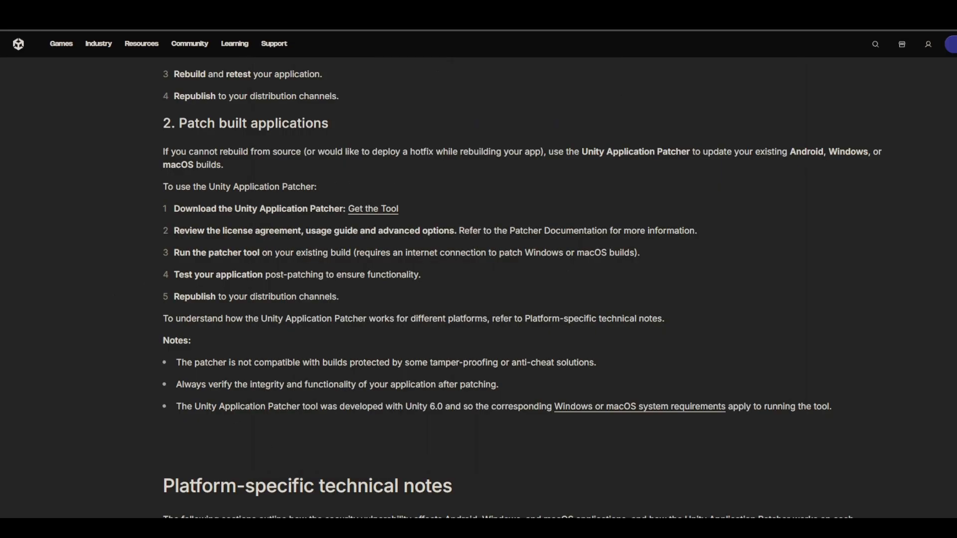
click(440, 528)
scroll(334, 307, down, 2)
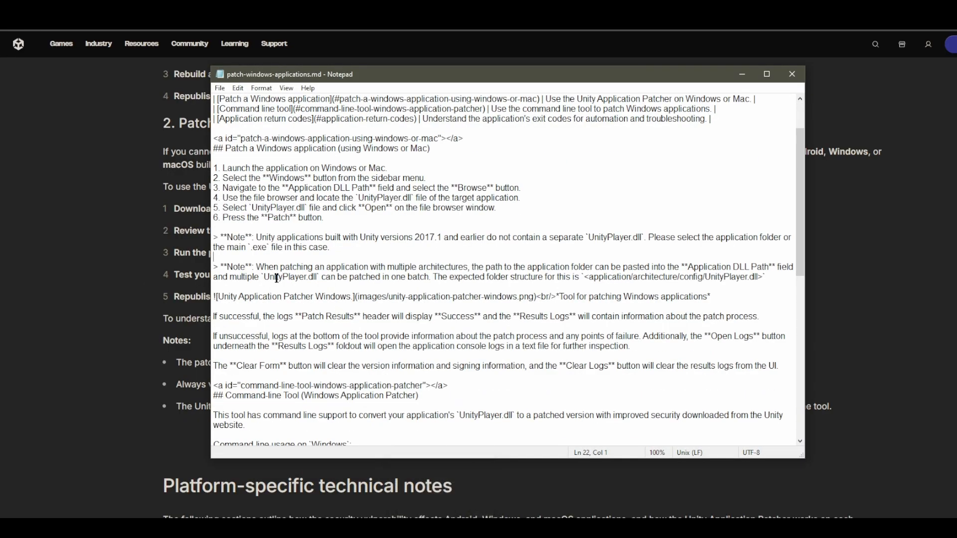
scroll(257, 268, up, 1)
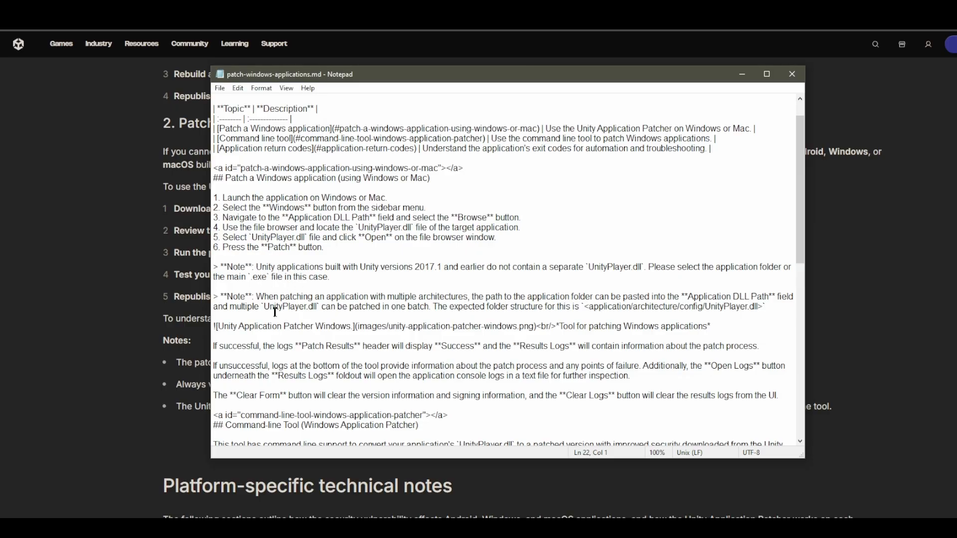
scroll(275, 313, down, 1)
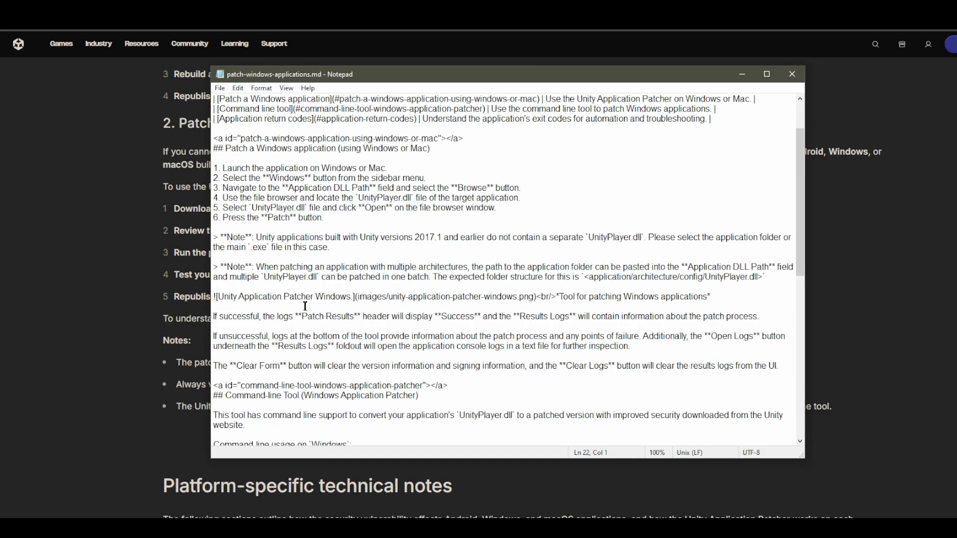
click(62, 266)
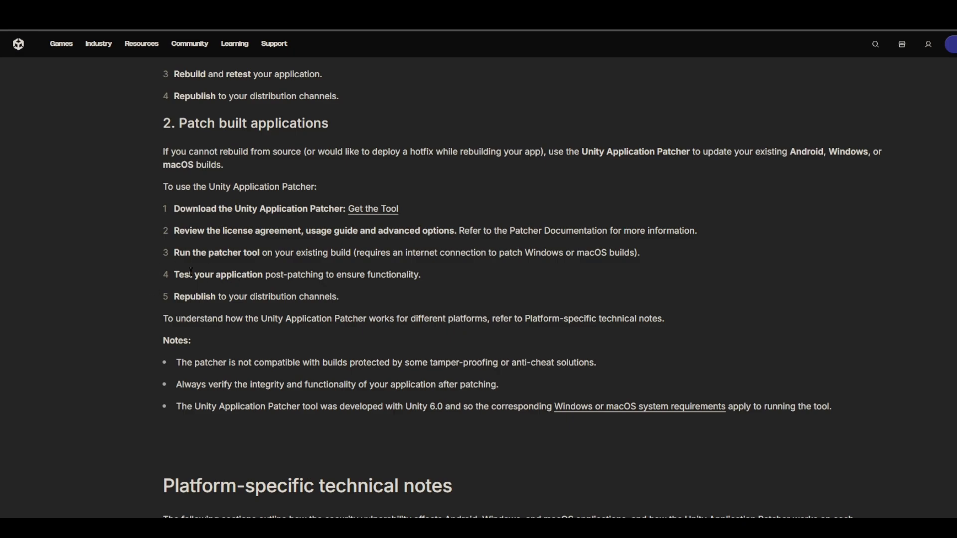
Highlight the guide's instructions to test the application post-patching and republish it to the distribution channels.
drag(175, 275, 472, 280)
click(472, 280)
drag(176, 297, 363, 299)
click(376, 302)
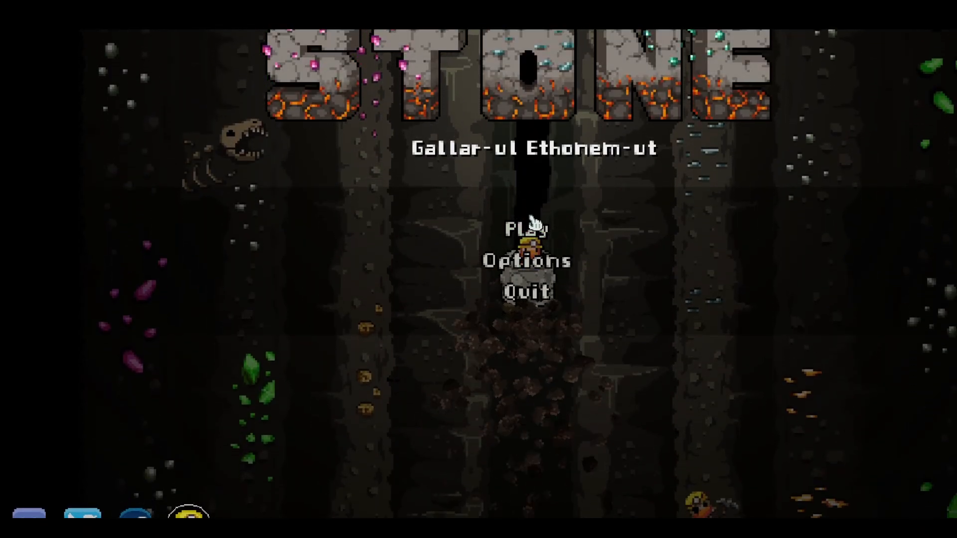
Test the patched Below The Stone build by opening its save list and its options from the main menu, and quit the game.
click(527, 230)
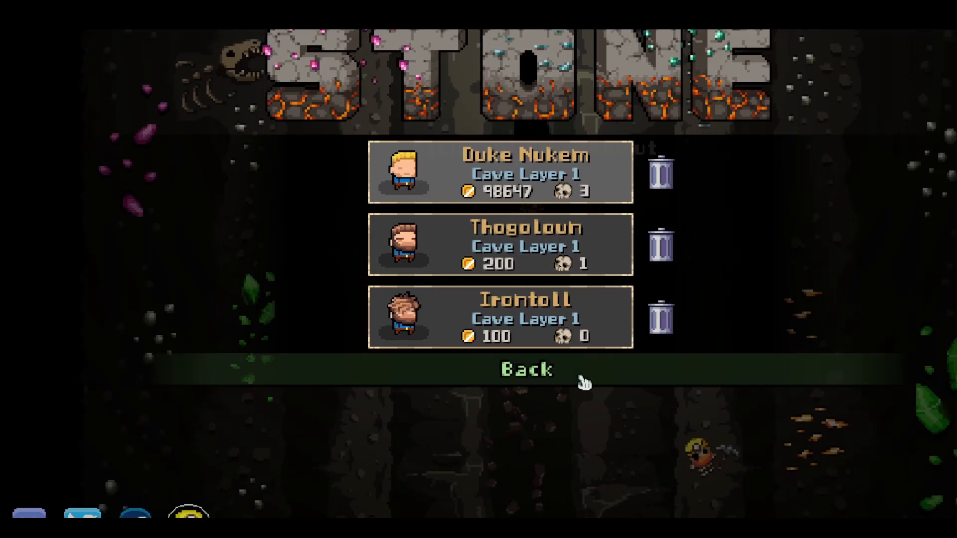
click(534, 382)
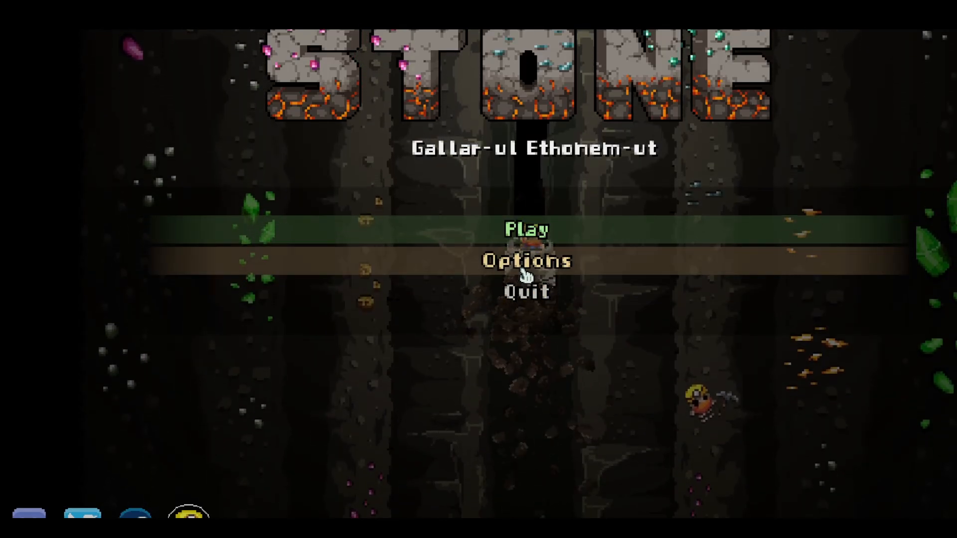
click(525, 269)
click(568, 516)
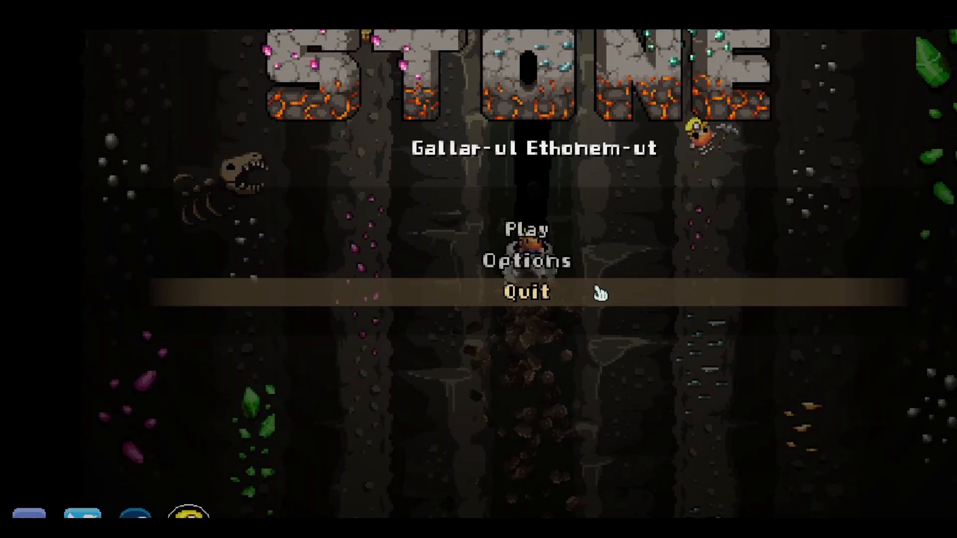
click(606, 295)
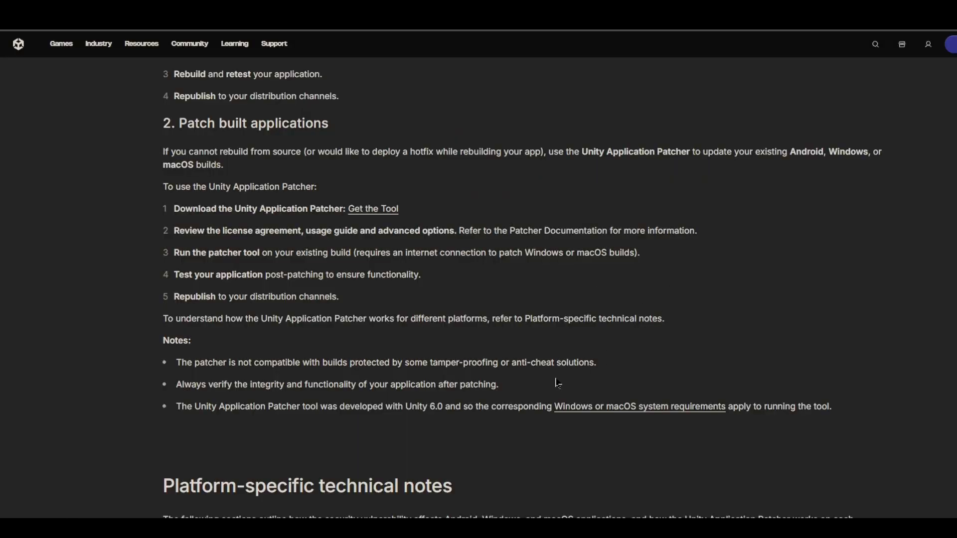
Check the patcher's results again and review the guide's "Remediation options" and "Patch built applications" sections.
key(alt+Tab)
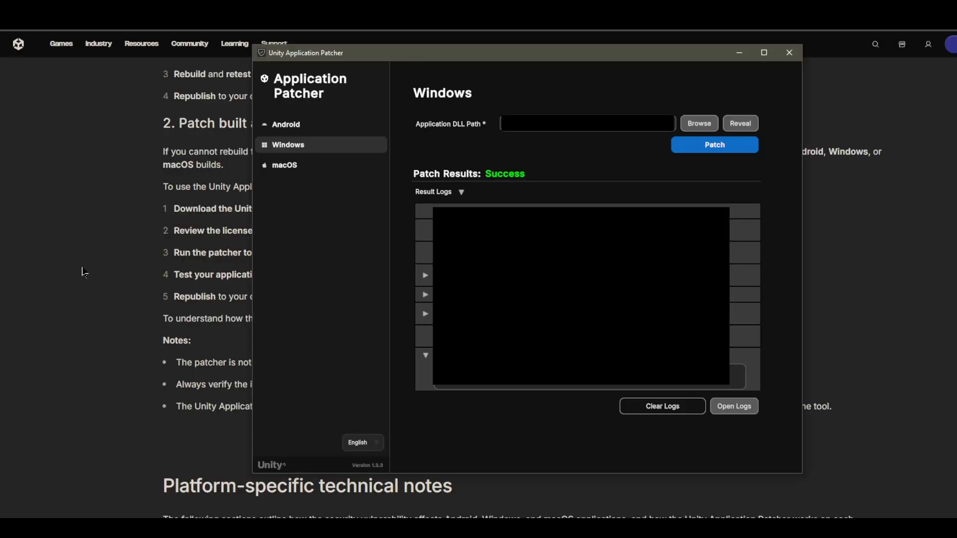
key(alt+Tab)
scroll(353, 339, up, 5)
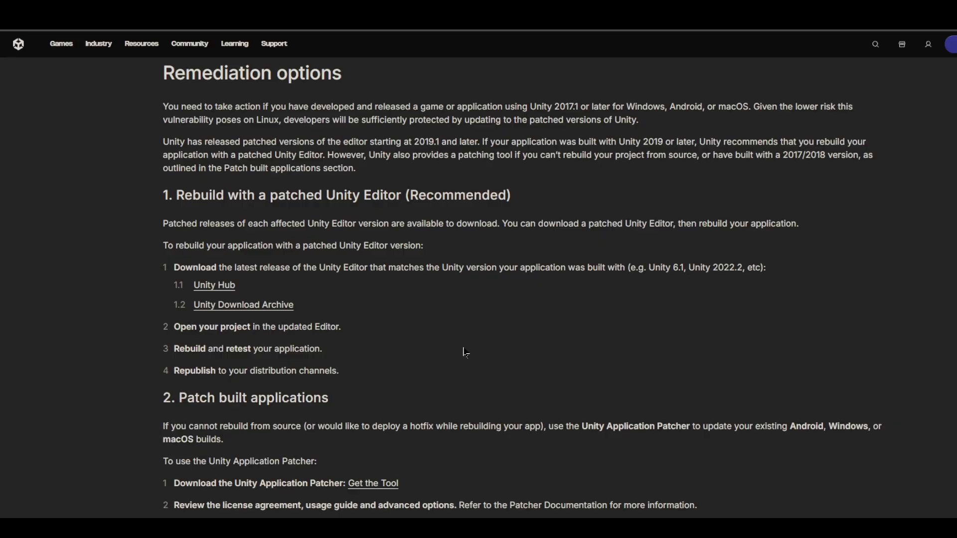
scroll(504, 356, down, 4)
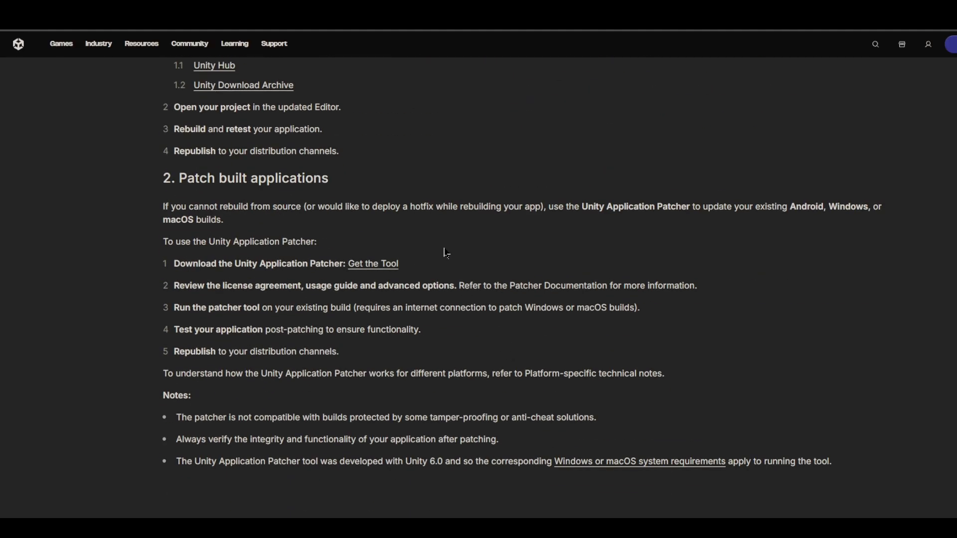
Review the guide's section on rebuilding with a patched Unity Editor and the Unity Hub screenshot of the Below The Stone project.
scroll(466, 275, up, 3)
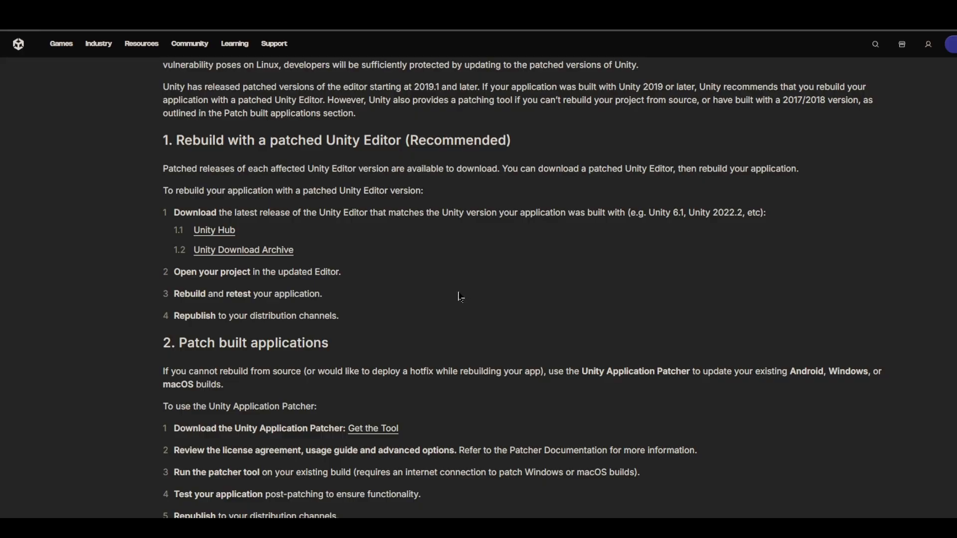
scroll(459, 296, up, 1)
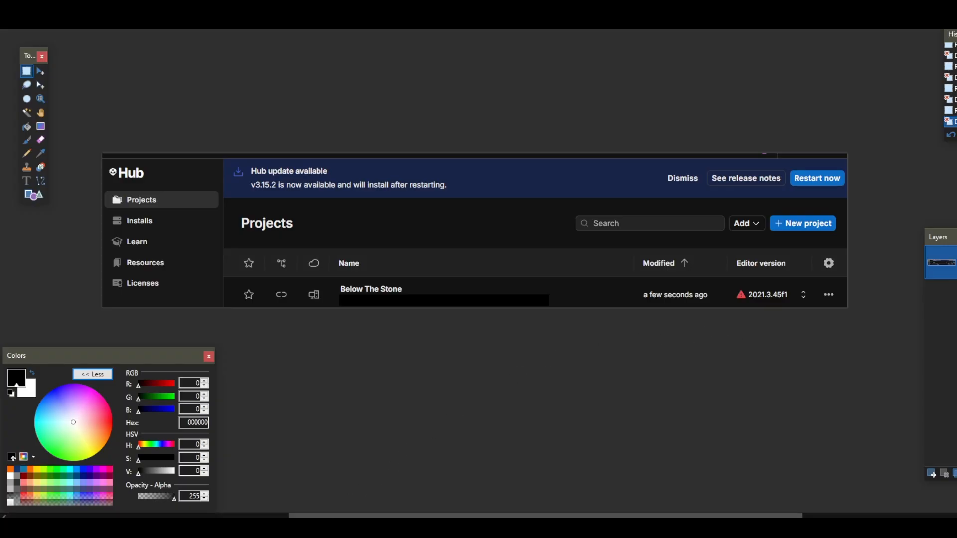
click(219, 486)
drag(336, 348, 387, 374)
click(388, 371)
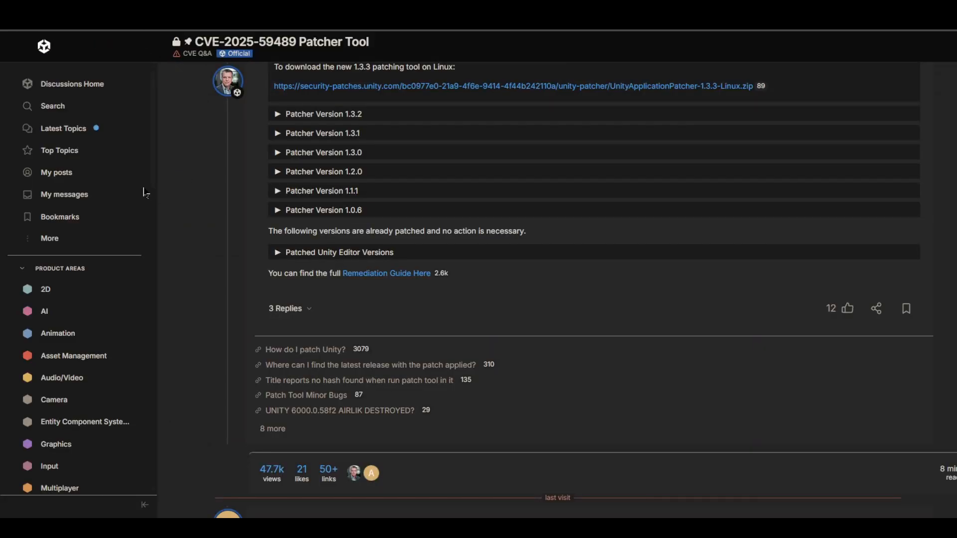
Expand the forum topic's Patched Unity Editor Versions list and highlight its 2019.1 entry.
click(373, 252)
scroll(387, 261, down, 2)
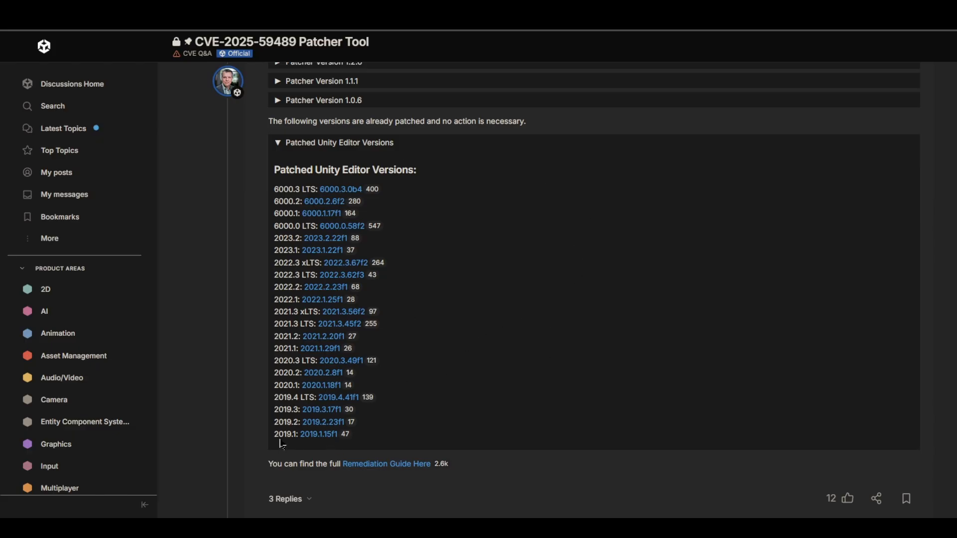
drag(274, 437, 292, 437)
click(619, 326)
scroll(620, 327, up, 4)
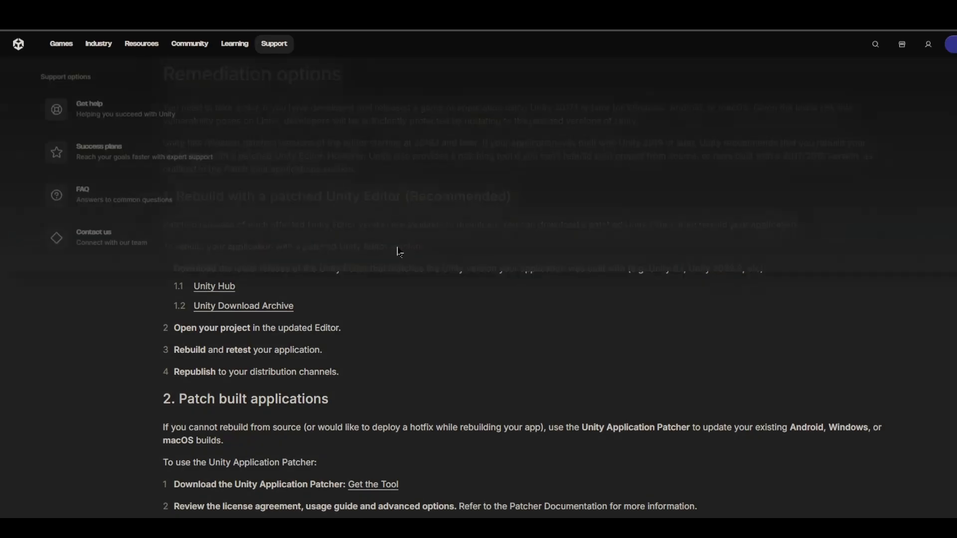
Switch from the guide to the YouTube video "Critical Unity Exploit - Easy(ish) Fix" and open the Affected Versions link in its description.
scroll(400, 252, up, 8)
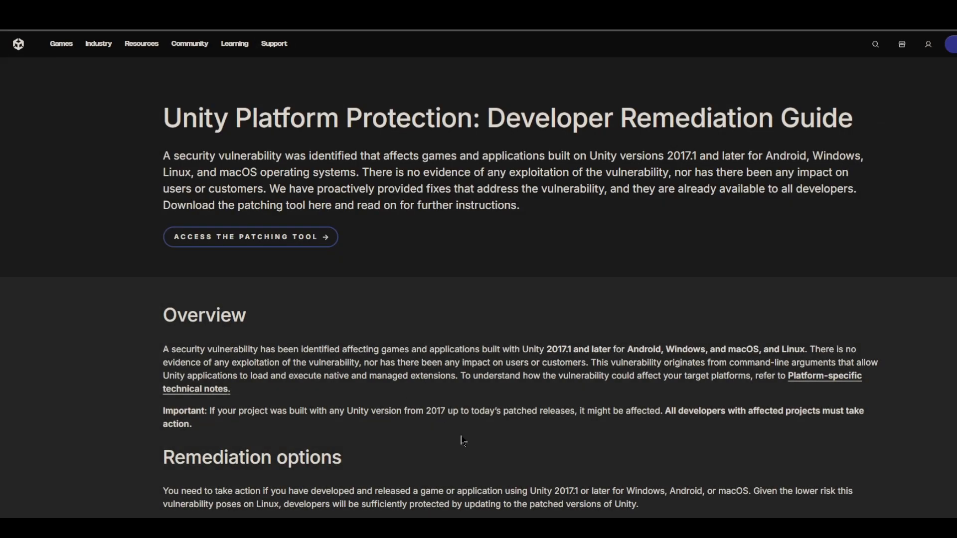
scroll(463, 438, down, 6)
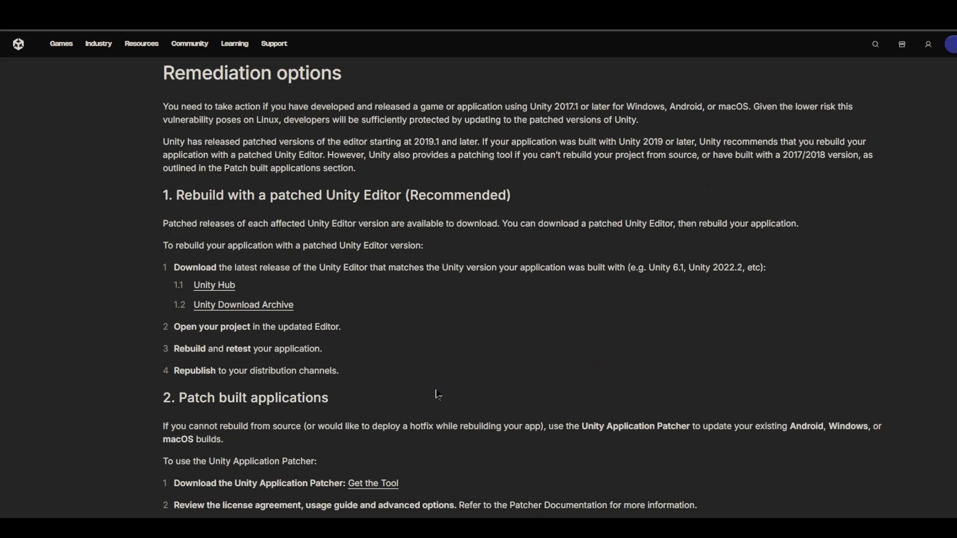
mouse_move(279, 530)
click(340, 494)
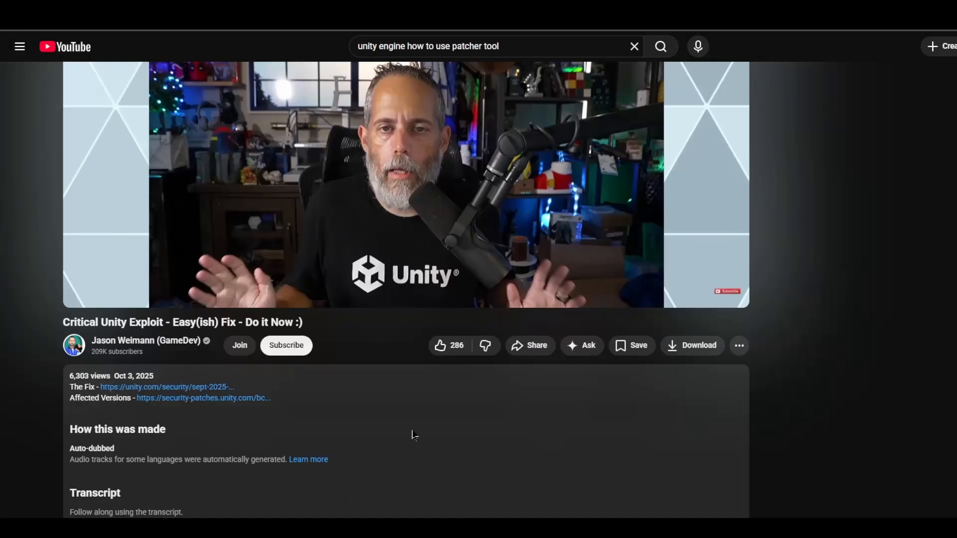
scroll(191, 349, down, 1)
click(191, 345)
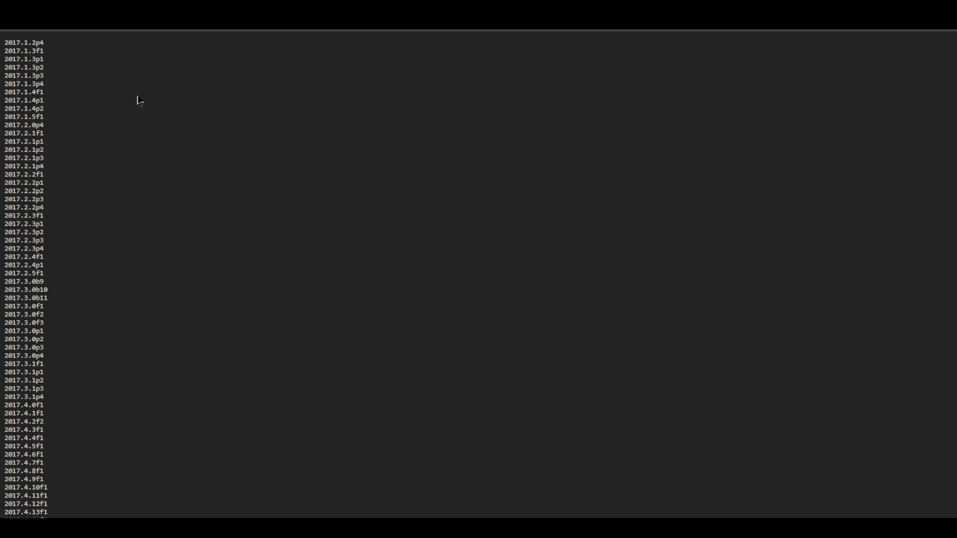
Examine the full list of affected Unity versions, highlight its first entry 2017.1.2p4, and return to the remediation guide.
drag(6, 48, 54, 519)
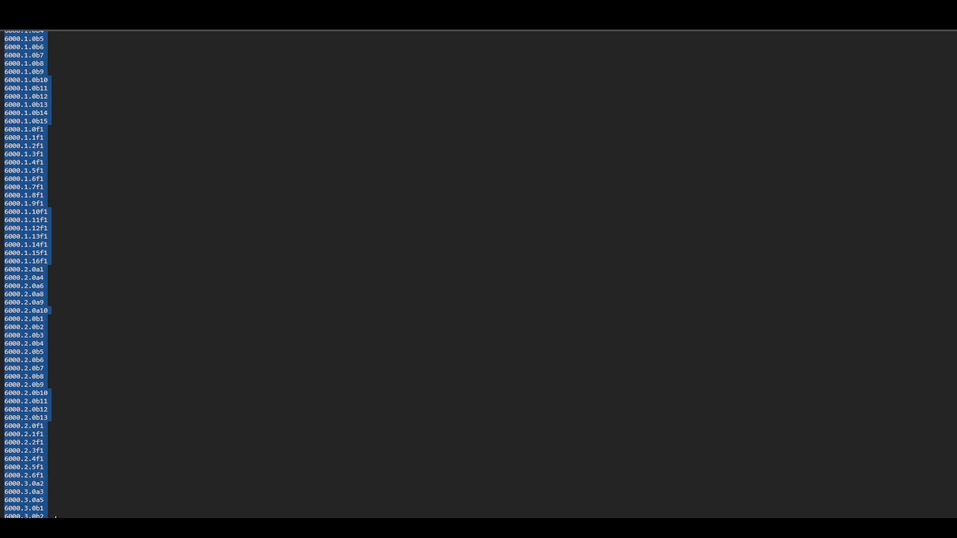
middle_click(74, 513)
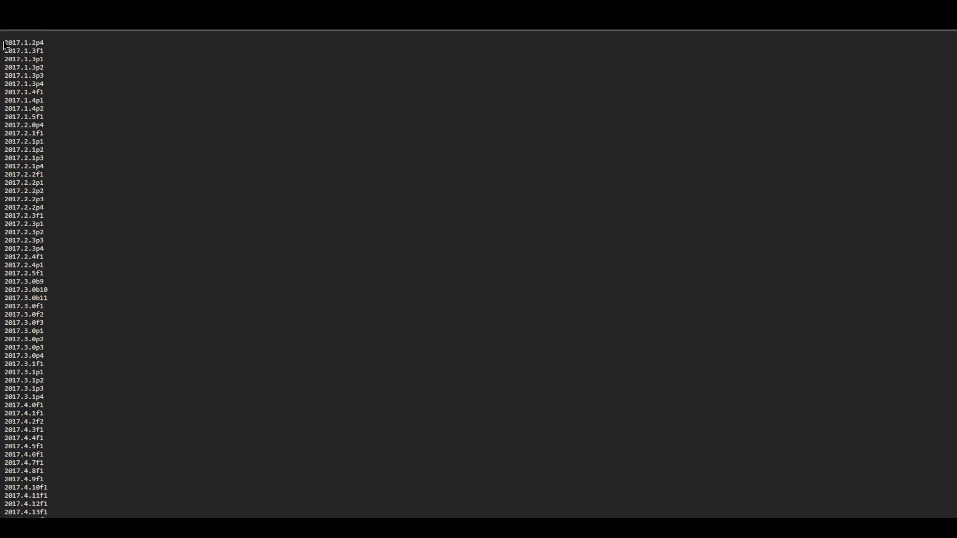
drag(4, 44, 50, 44)
click(106, 78)
click(99, 10)
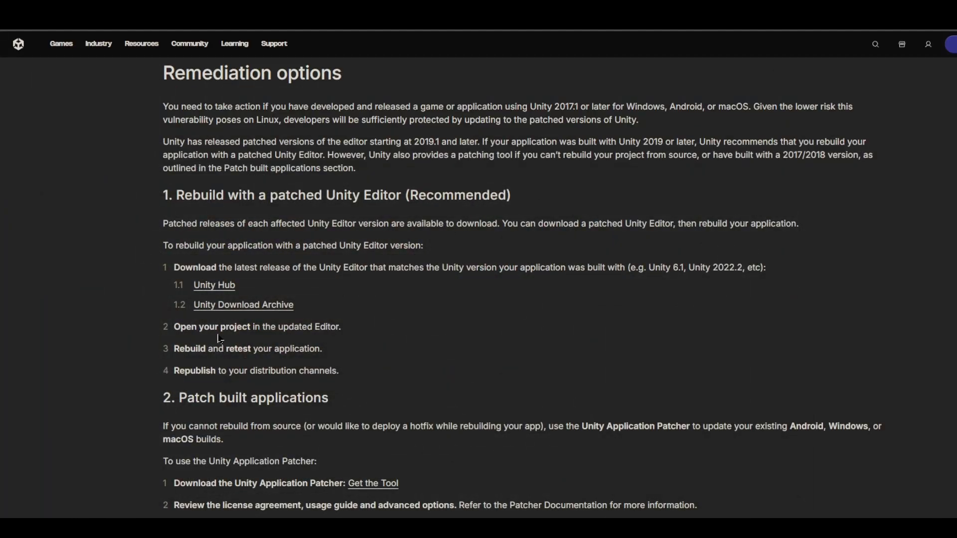
Skim the guide's Remediation options and return to the patched editor versions in the CVE-2025-59489 Patcher Tool topic.
scroll(315, 216, up, 5)
scroll(315, 219, down, 4)
mouse_move(234, 513)
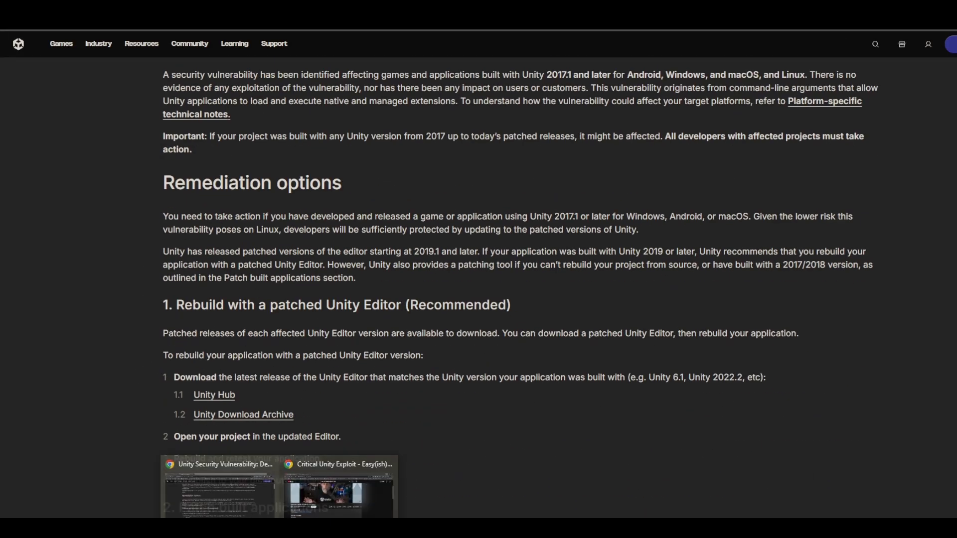
click(207, 496)
click(199, 12)
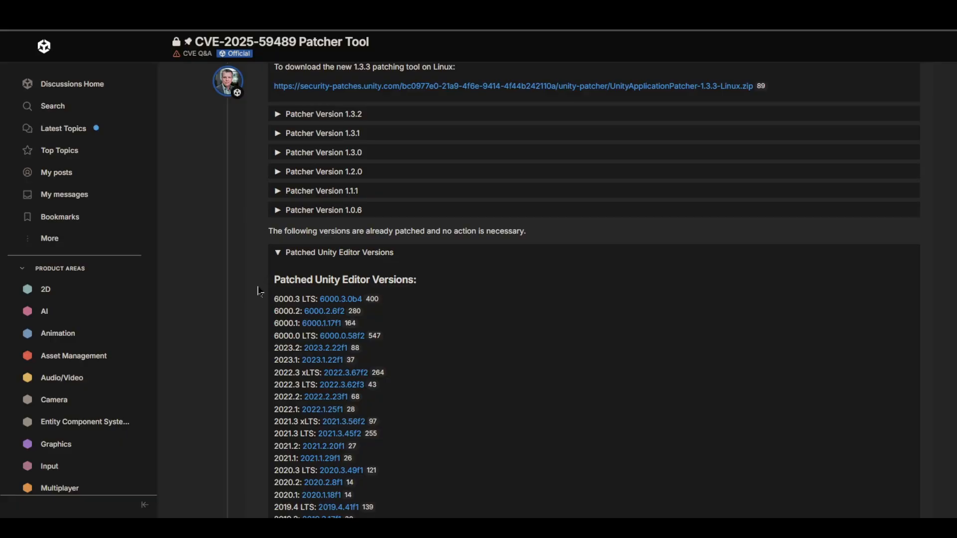
scroll(397, 329, down, 2)
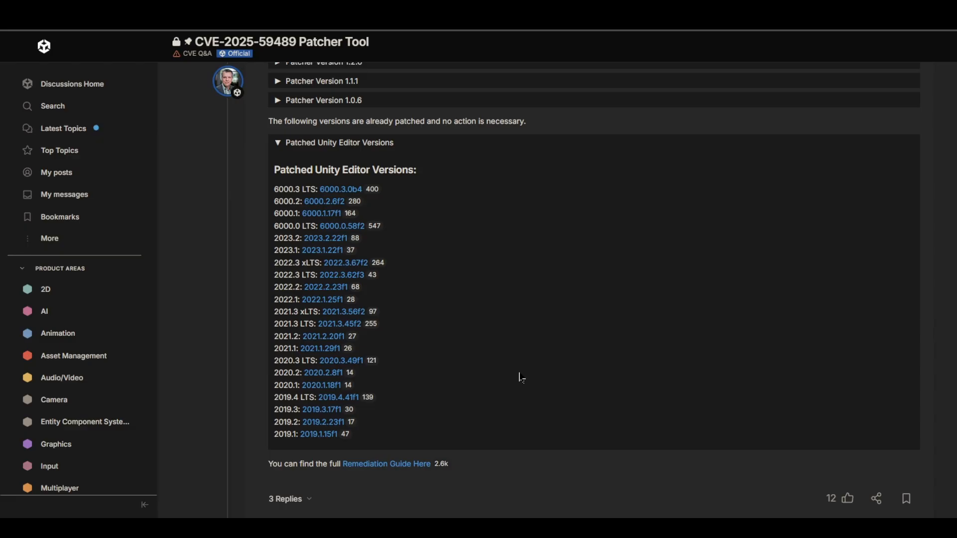
Review the Patcher Version 1.3.3 release notes and downloads, along with the list of patched Unity Editor versions.
scroll(615, 363, up, 1)
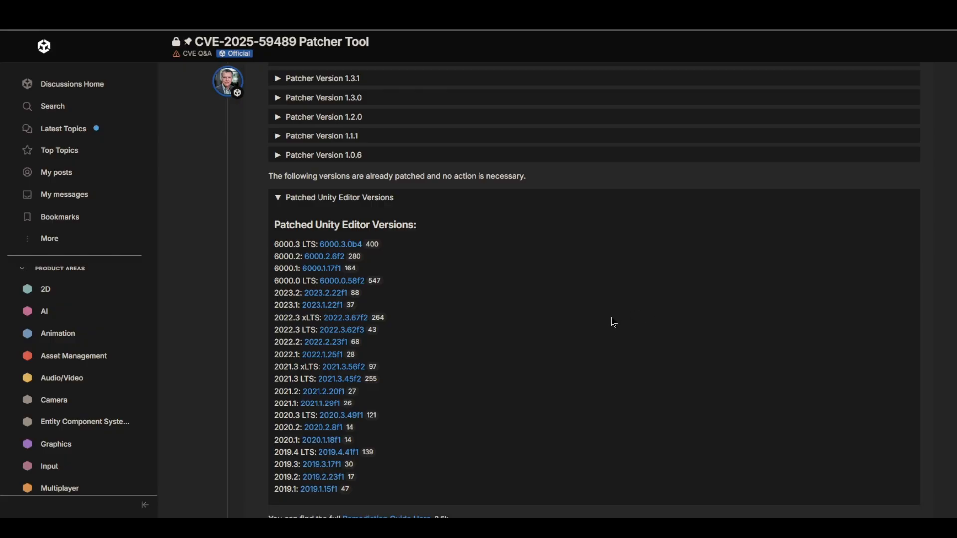
scroll(556, 319, up, 6)
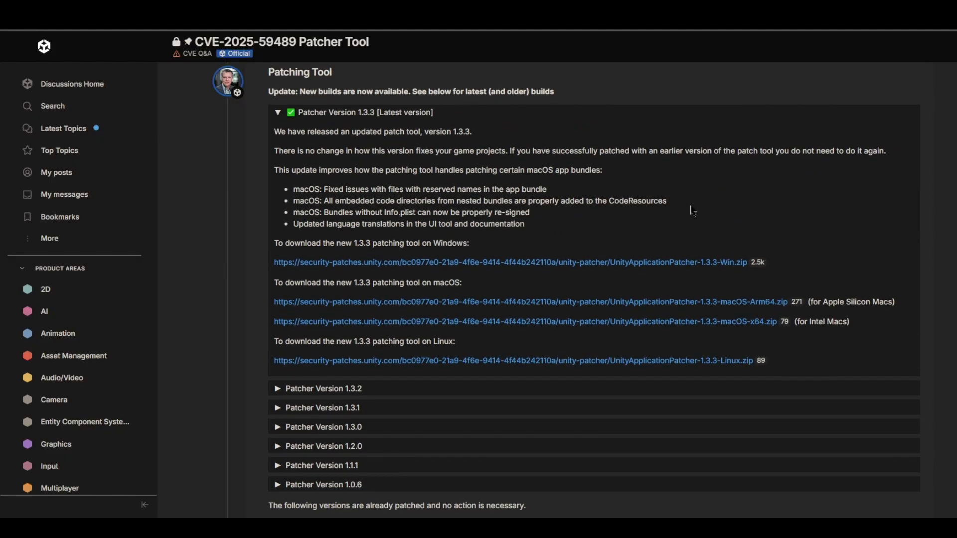
scroll(701, 215, down, 4)
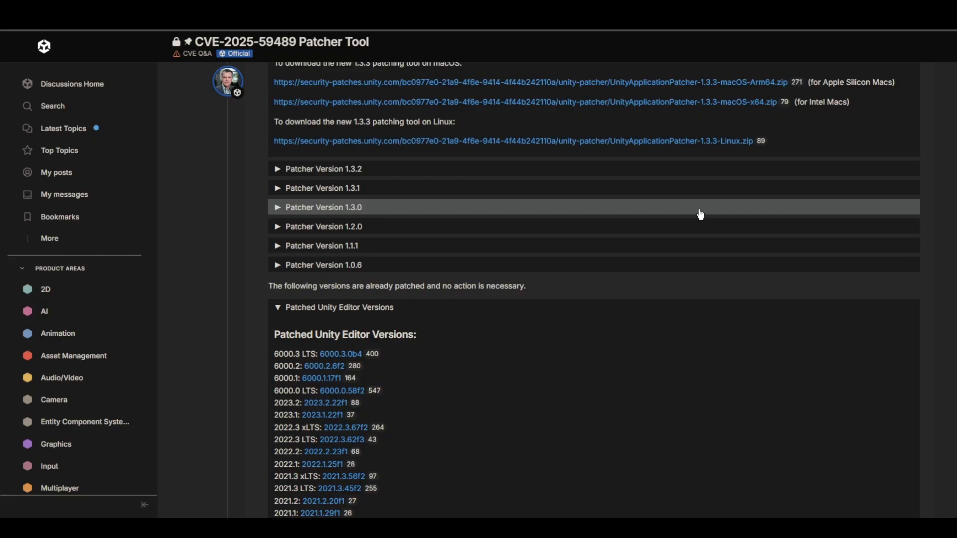
scroll(693, 299, down, 4)
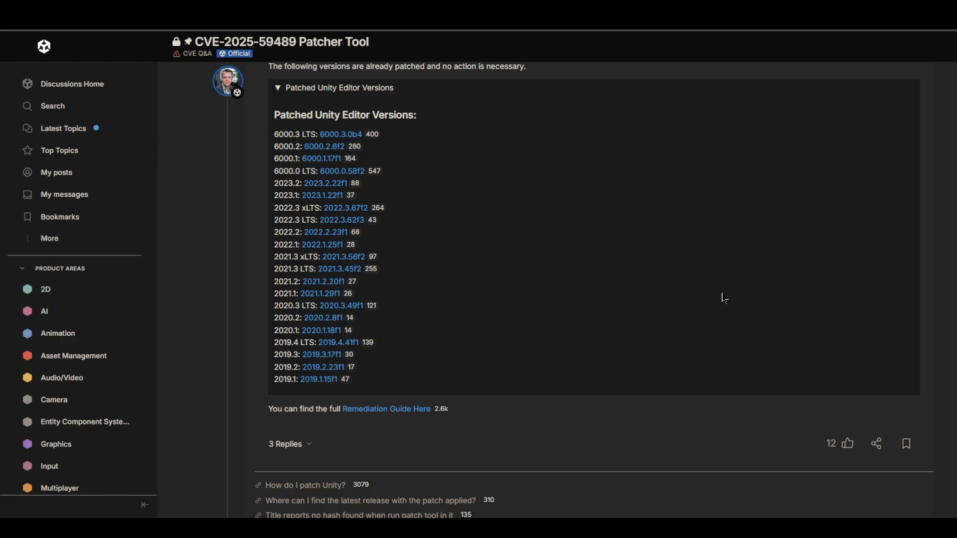
scroll(740, 299, up, 2)
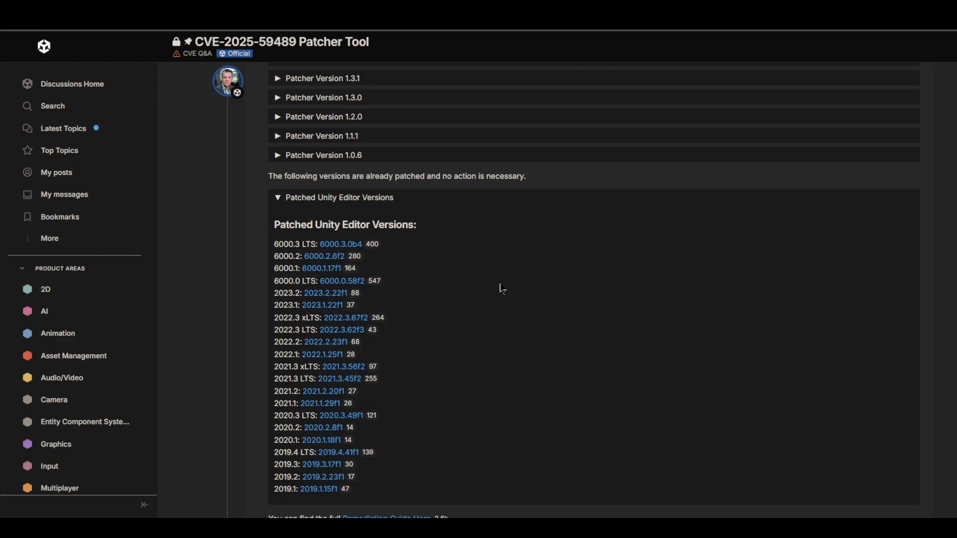
scroll(618, 354, up, 3)
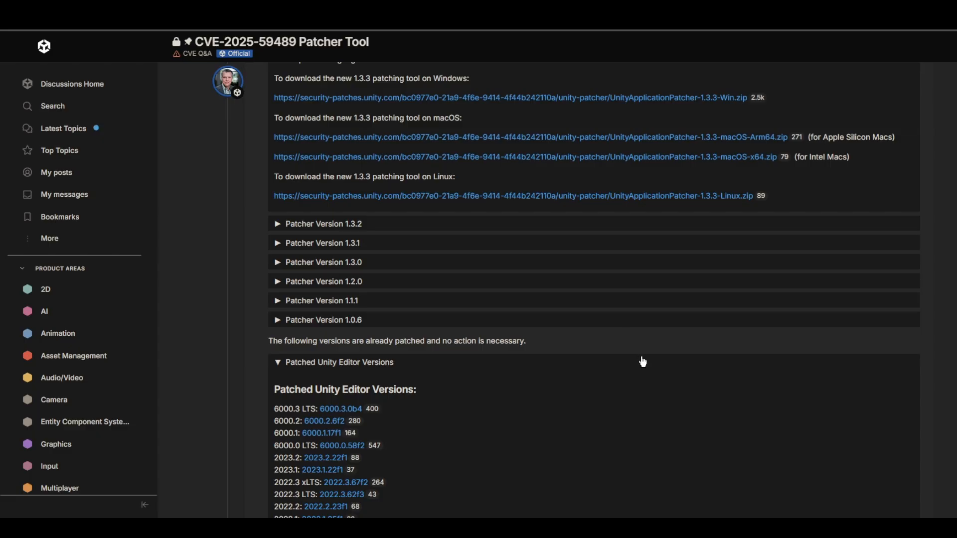
scroll(641, 362, up, 4)
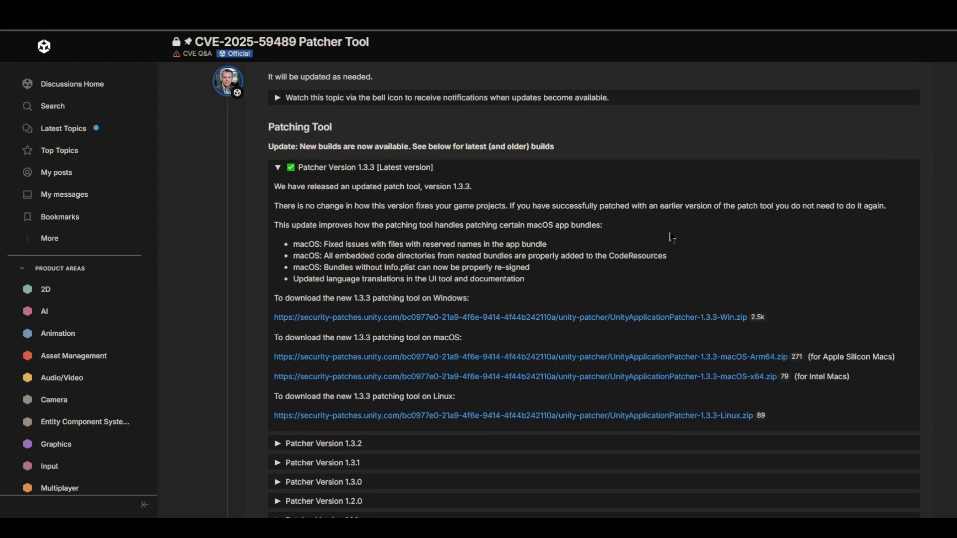
scroll(671, 238, down, 7)
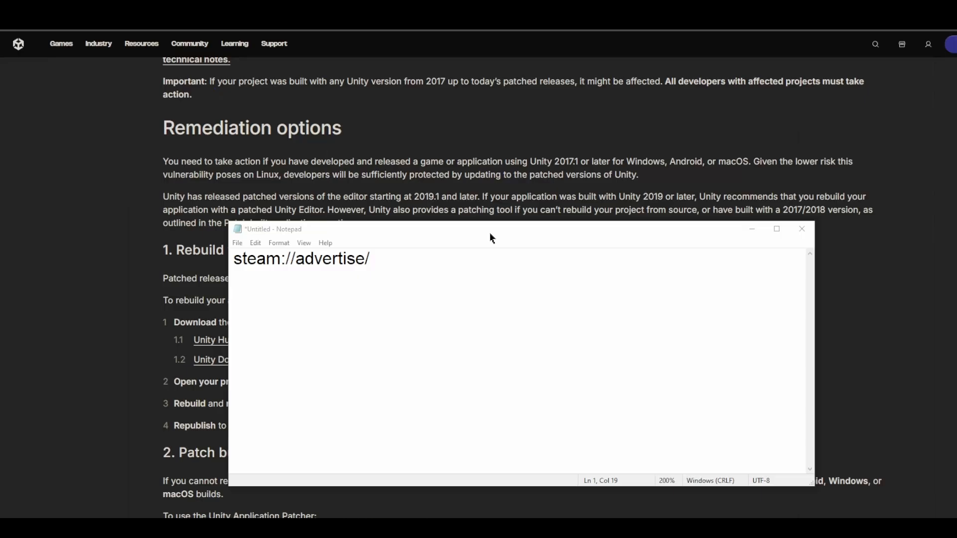
Append the example app ID 654869468 to steam://advertise/ in the Notepad note.
drag(492, 238, 522, 209)
drag(410, 235, 233, 224)
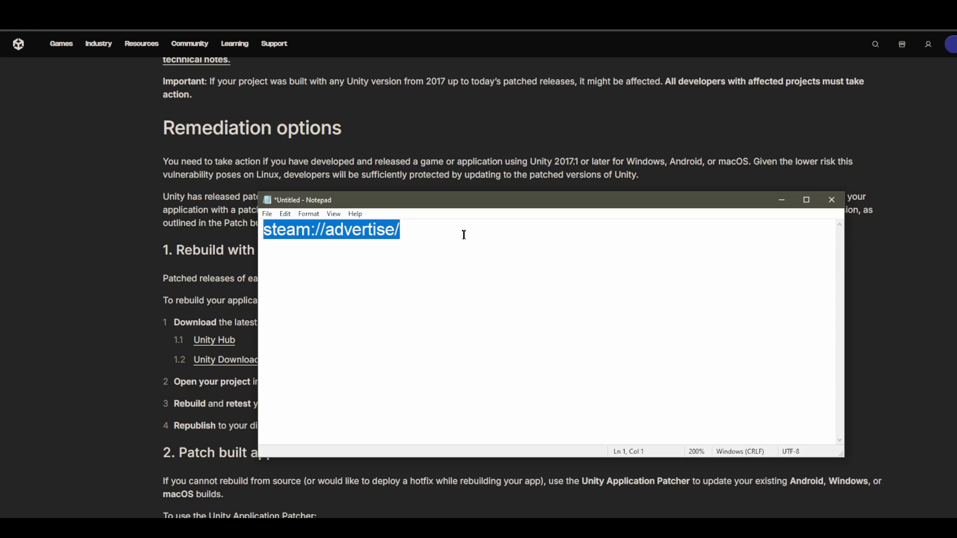
click(418, 230)
double_click(400, 231)
click(427, 230)
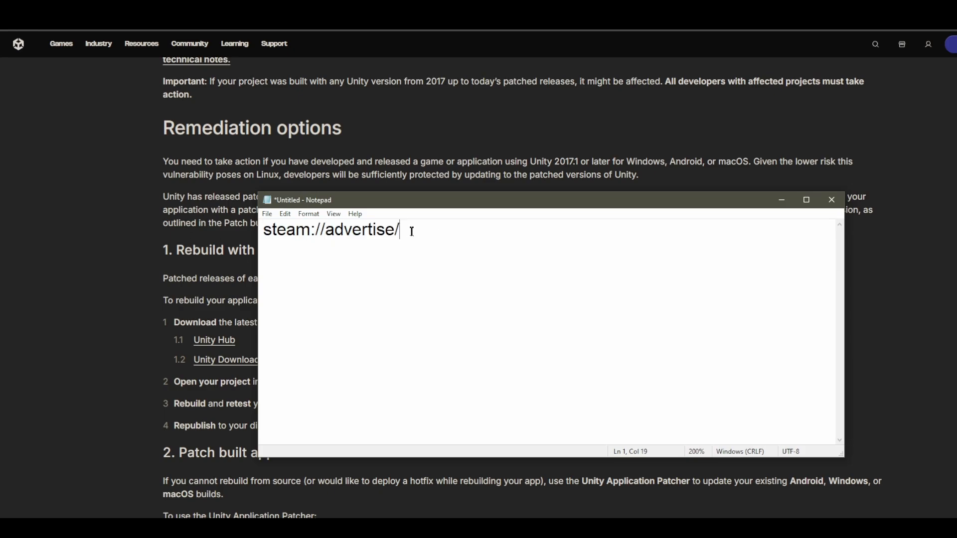
text(654869468)
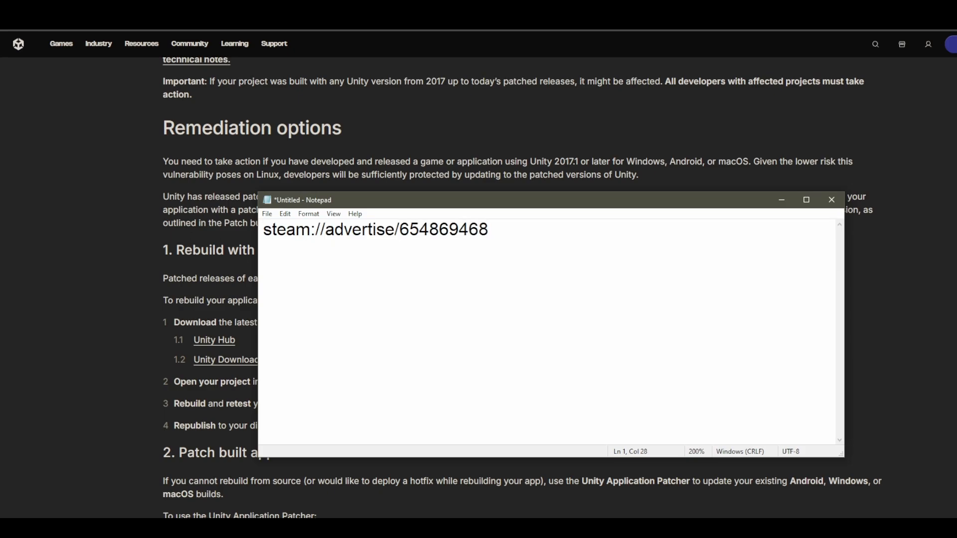
Highlight the app ID and the whole steam://advertise/654869468 link in the Notepad note.
key(shift+Left)
key(shift+Left)
key(shift+Left)
key(shift+Left)
key(shift+Left)
key(shift+Left)
key(shift+Left)
key(shift+Left)
key(shift+Left)
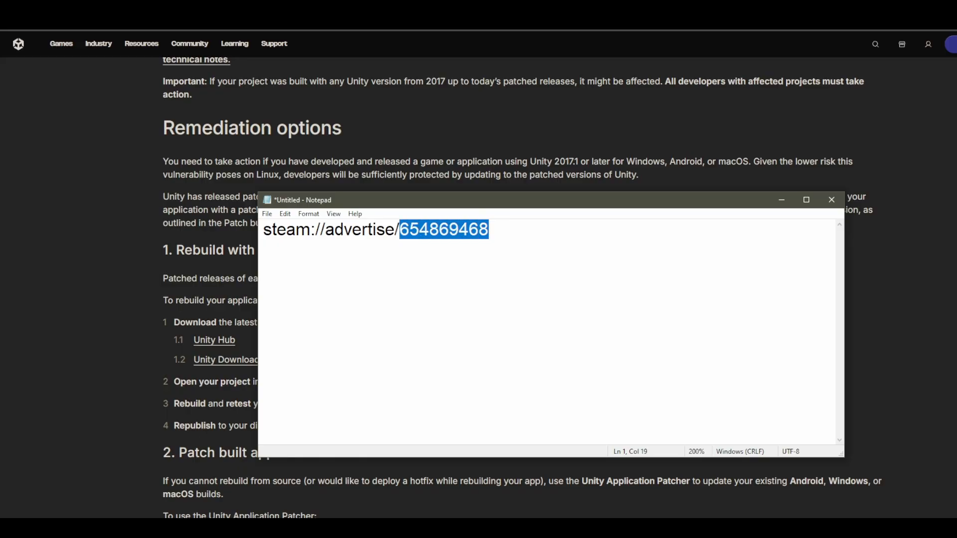
drag(502, 260, 402, 230)
drag(530, 245, 132, 241)
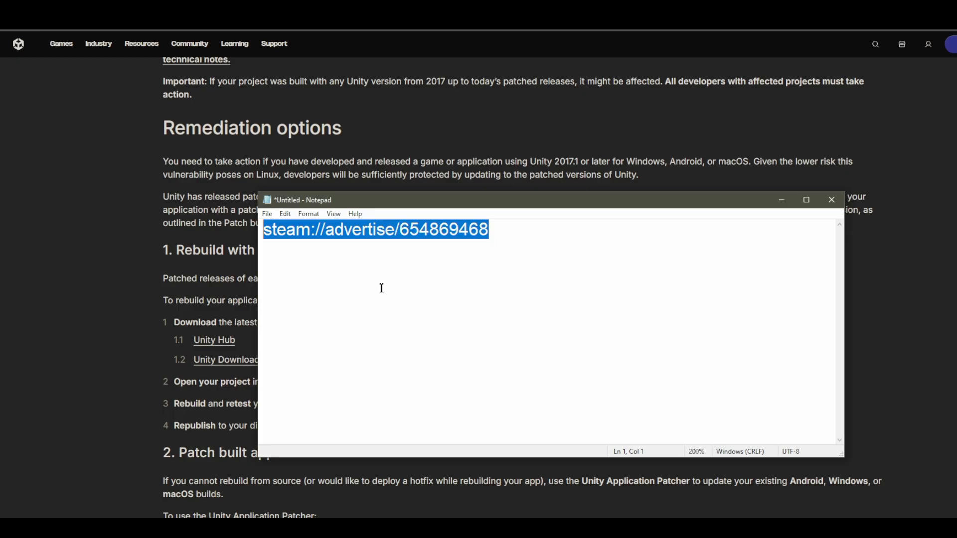
click(447, 269)
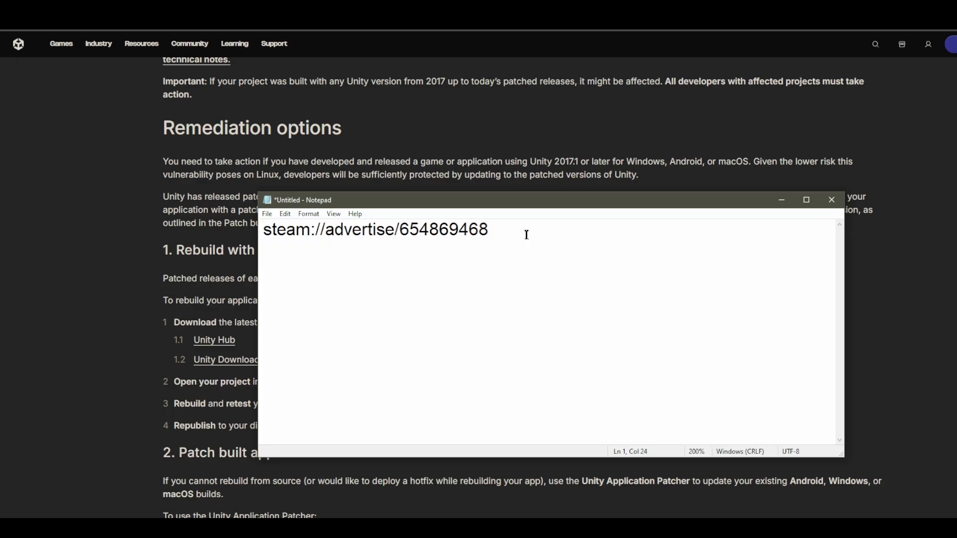
drag(508, 227, 400, 230)
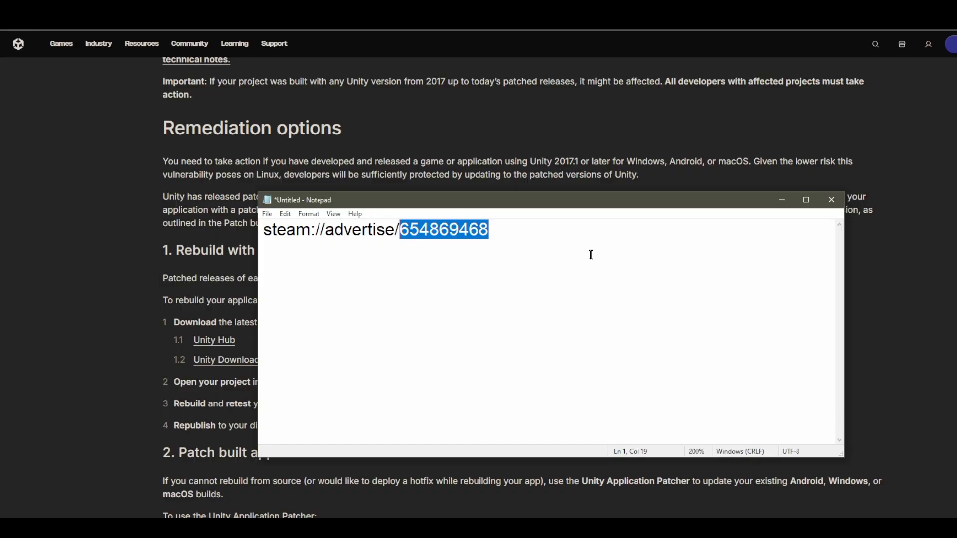
click(544, 247)
key(ctrl+a)
click(425, 287)
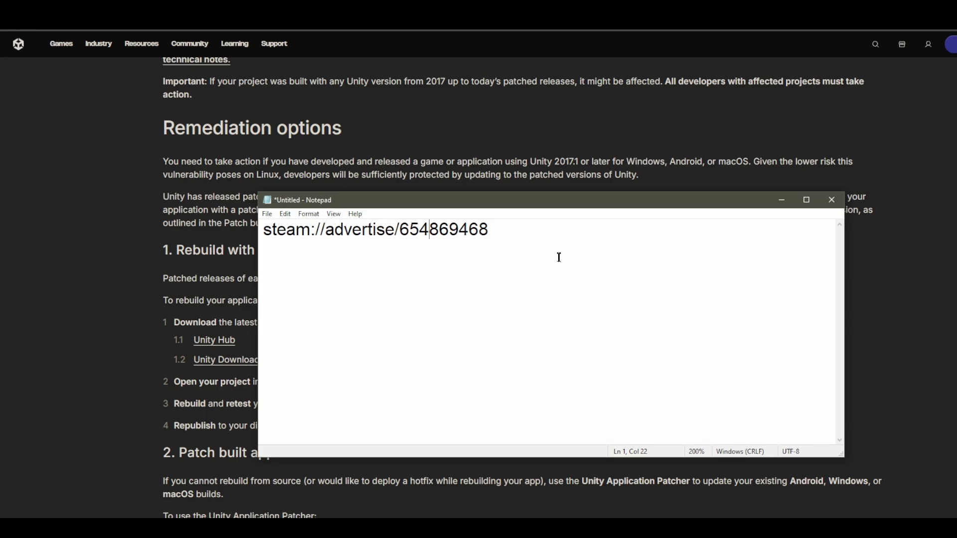
Shorten the Notepad text to steam:// and highlight it.
drag(490, 230, 173, 234)
key(Delete)
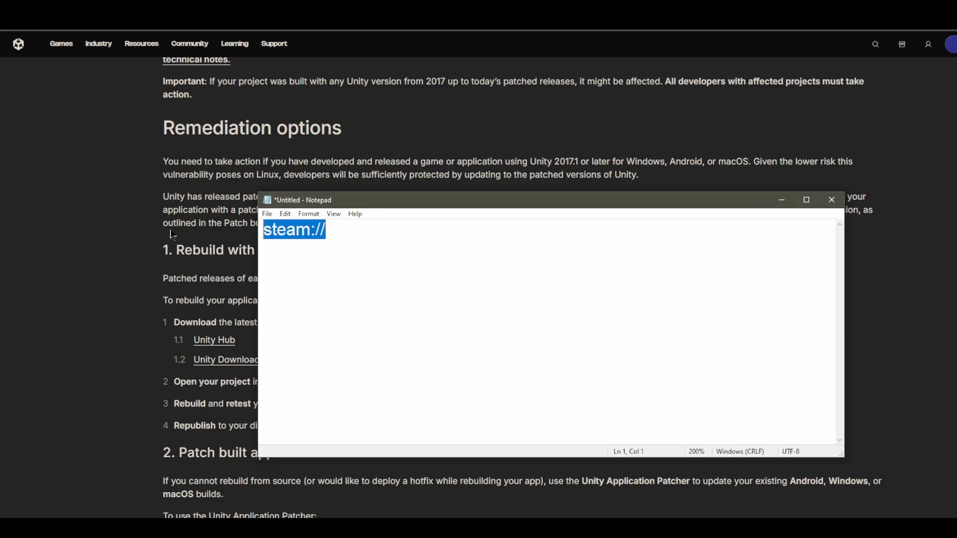
click(453, 241)
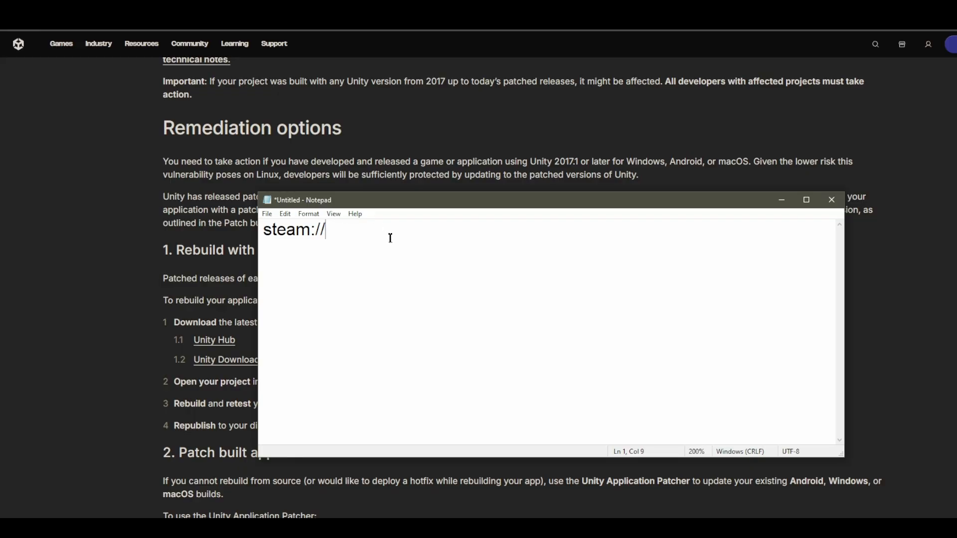
drag(421, 203, 434, 185)
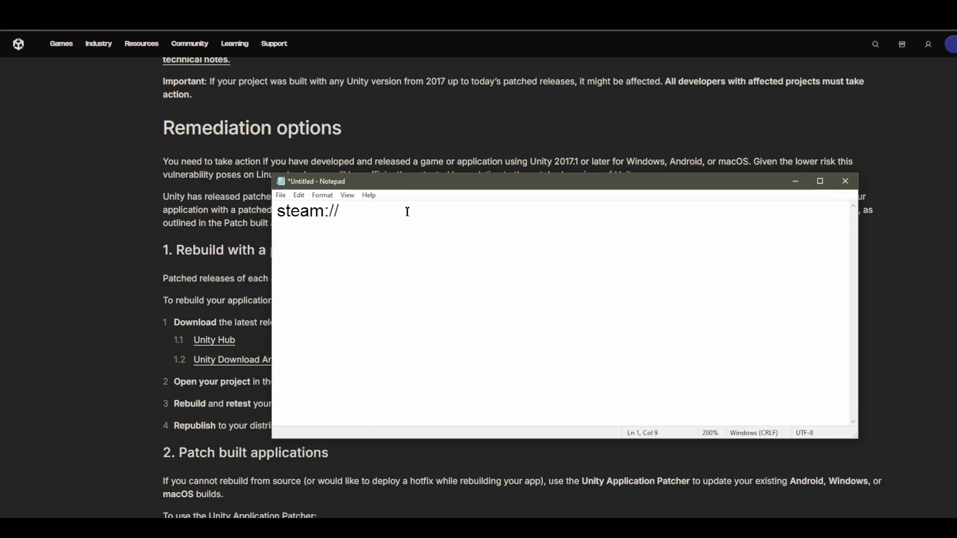
key(ctrl+a)
click(435, 218)
Return to the guide and examine the table of affected command-line arguments and Unity release versions.
click(90, 270)
scroll(216, 243, down, 15)
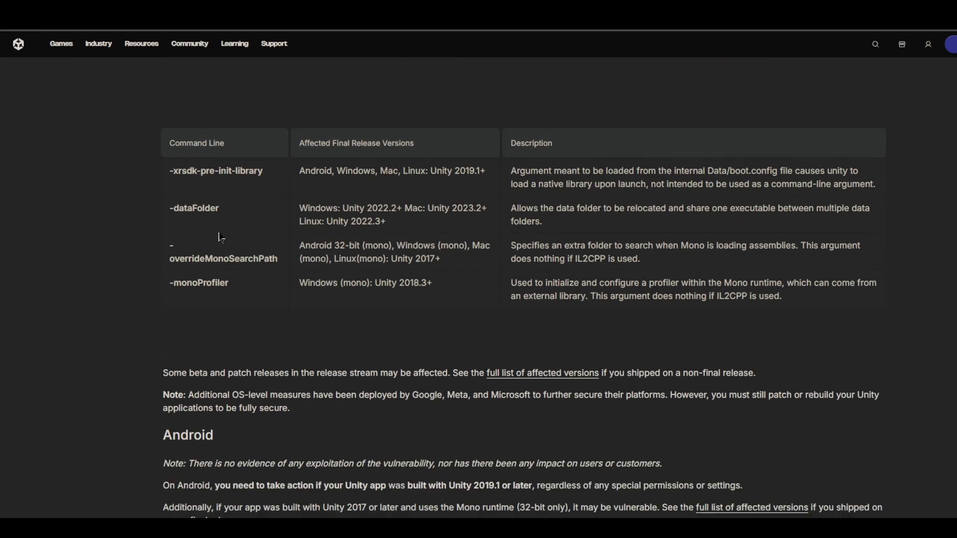
Examine the affected command-line arguments table and the guide's Windows platform notes, including breaking changes and the patcher section.
scroll(221, 237, up, 4)
scroll(275, 241, down, 4)
drag(169, 165, 794, 302)
click(819, 355)
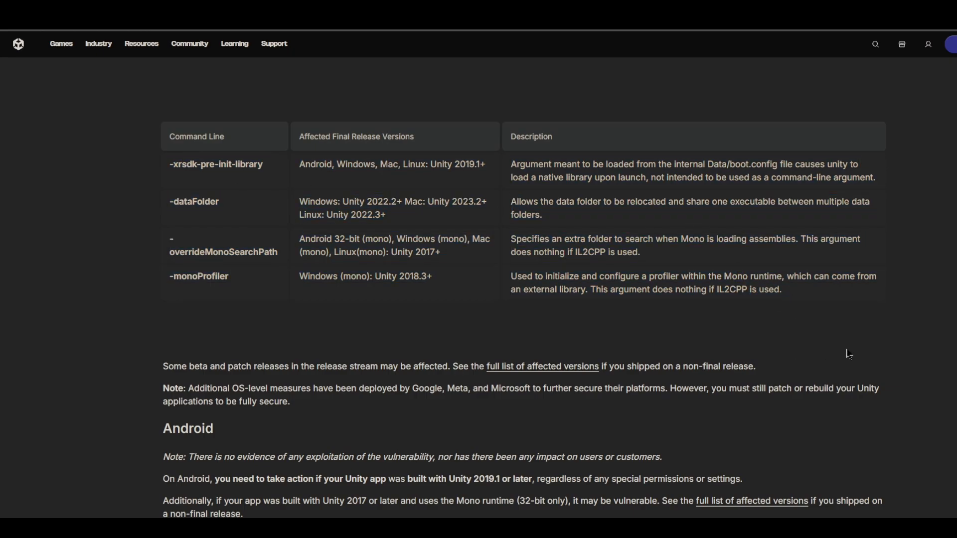
scroll(573, 311, down, 20)
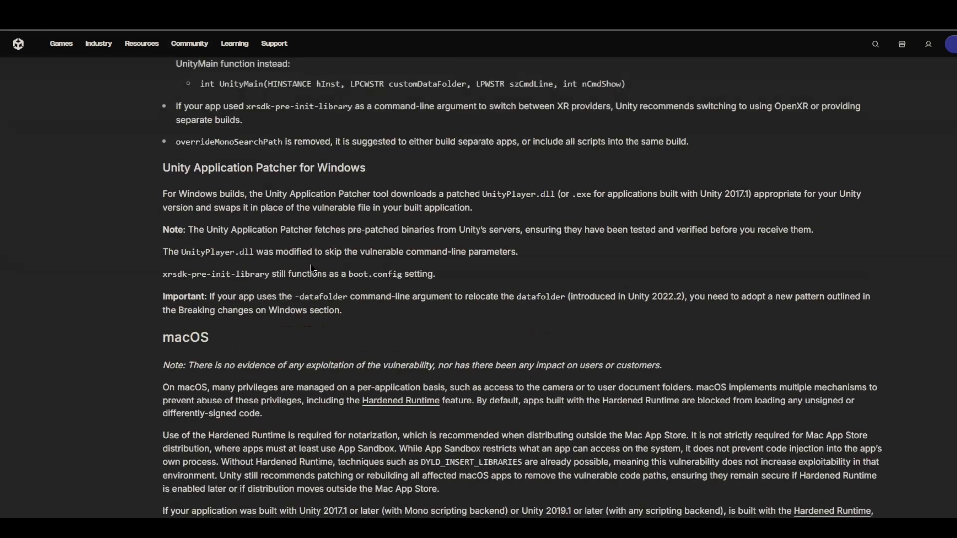
scroll(310, 270, up, 5)
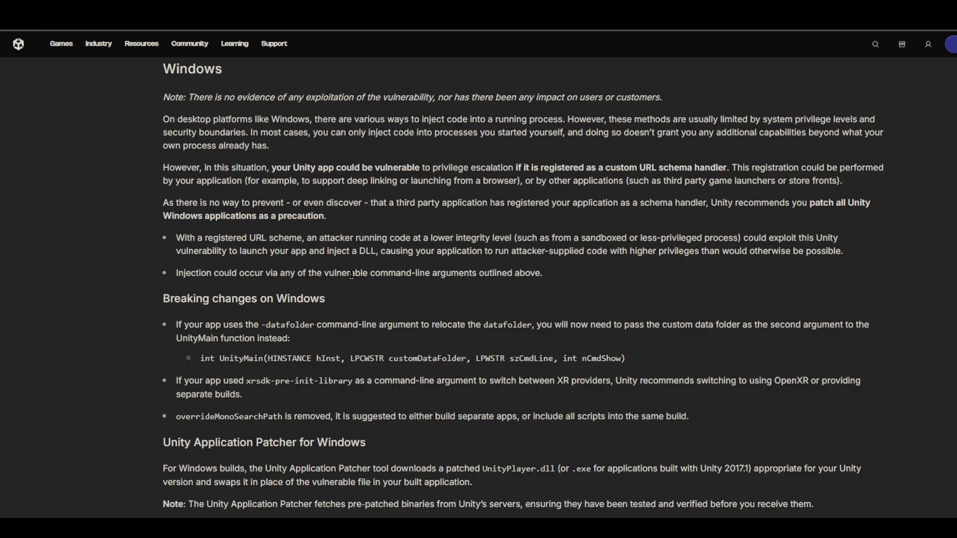
scroll(369, 279, down, 14)
scroll(399, 289, up, 20)
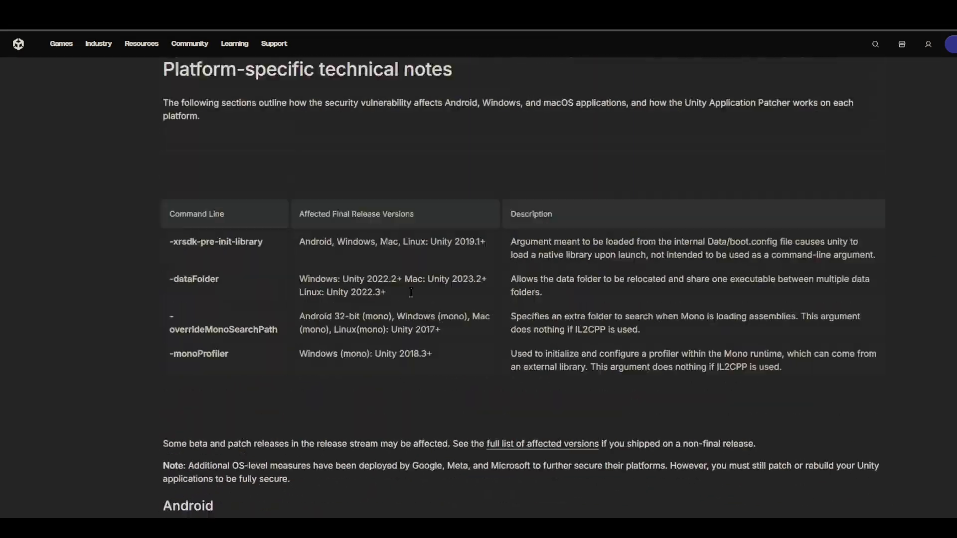
scroll(394, 294, up, 7)
scroll(394, 295, down, 7)
Bring the Notepad note back up and highlight its steam:// prefix.
click(517, 478)
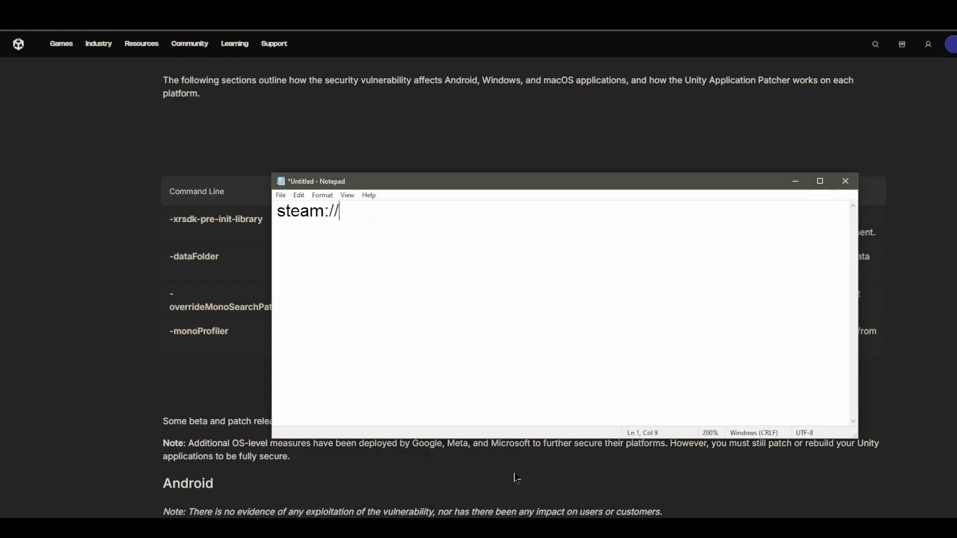
key(ctrl+a)
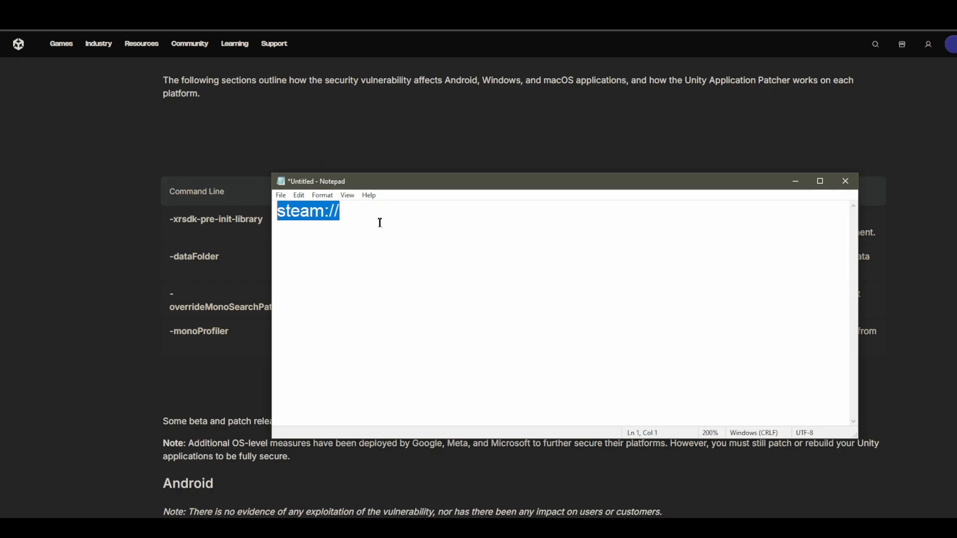
click(390, 244)
drag(353, 230, 171, 210)
click(390, 251)
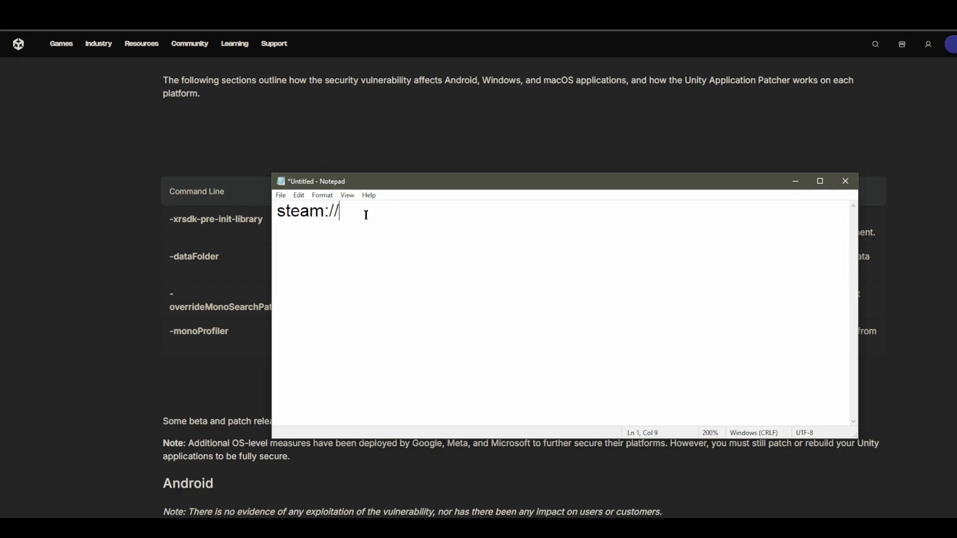
key(ctrl+a)
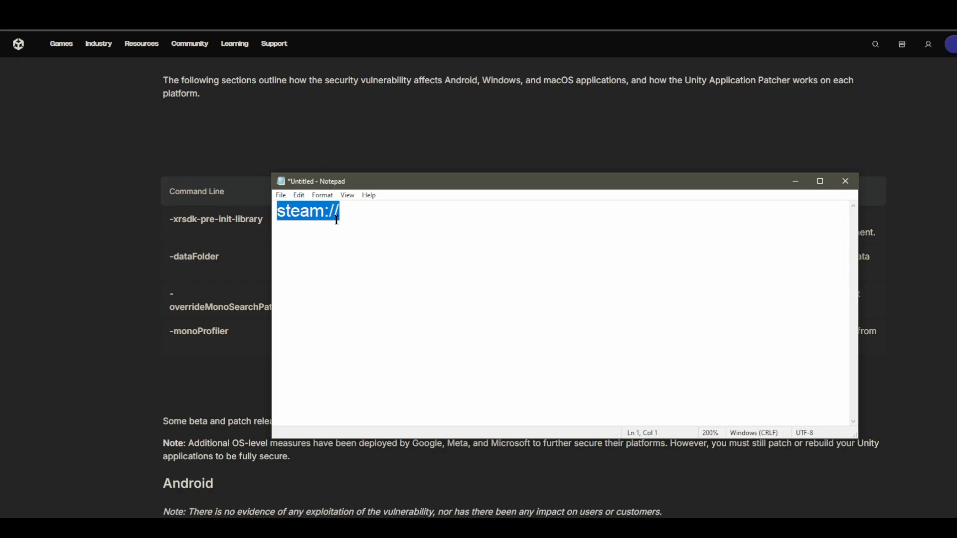
click(353, 221)
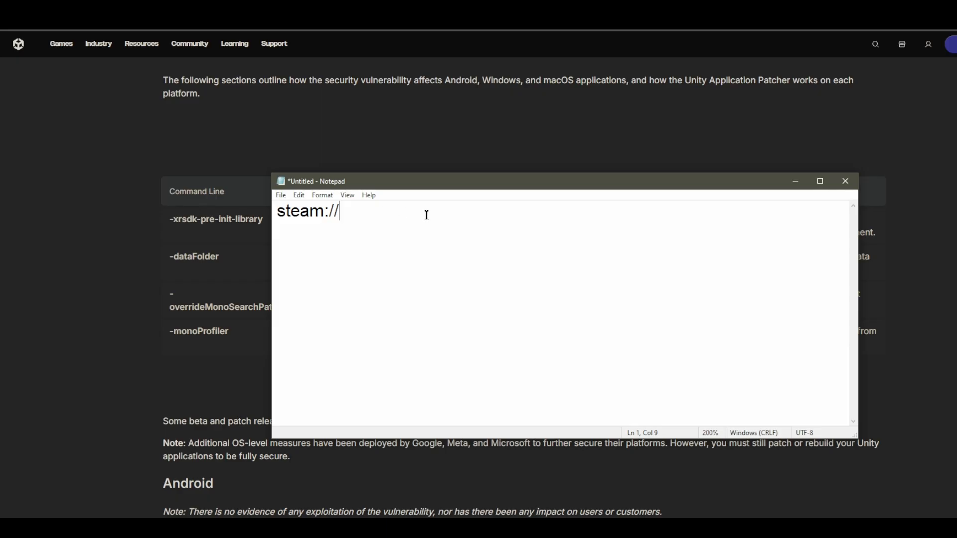
Extend the Notepad text to steam://launch-game/475634875 and highlight the whole link.
text(launch)
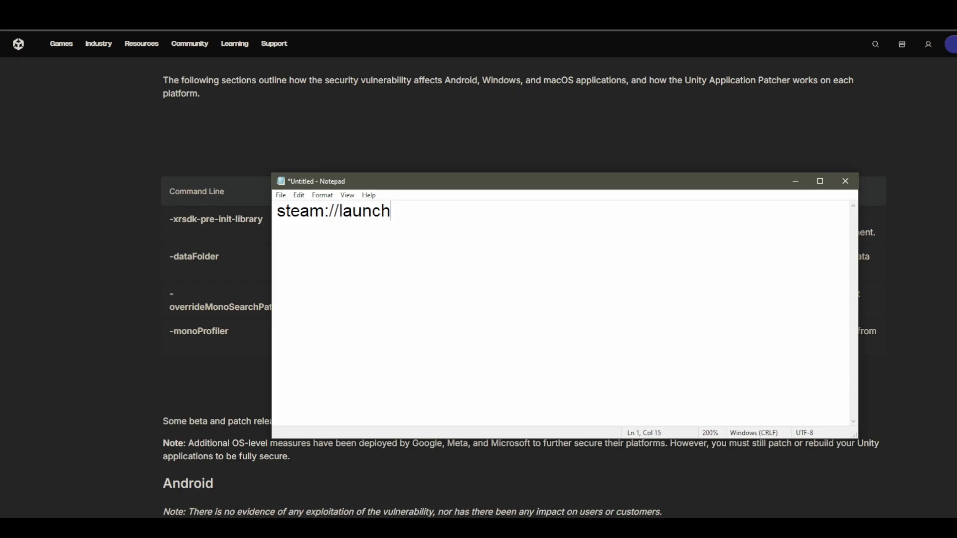
text(-game/475)
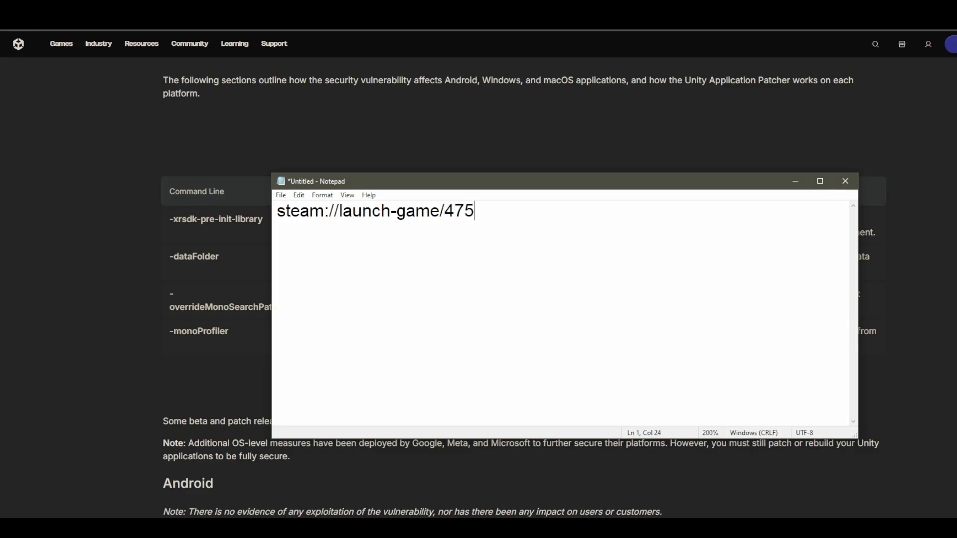
text(634875)
drag(600, 227, 64, 209)
click(619, 216)
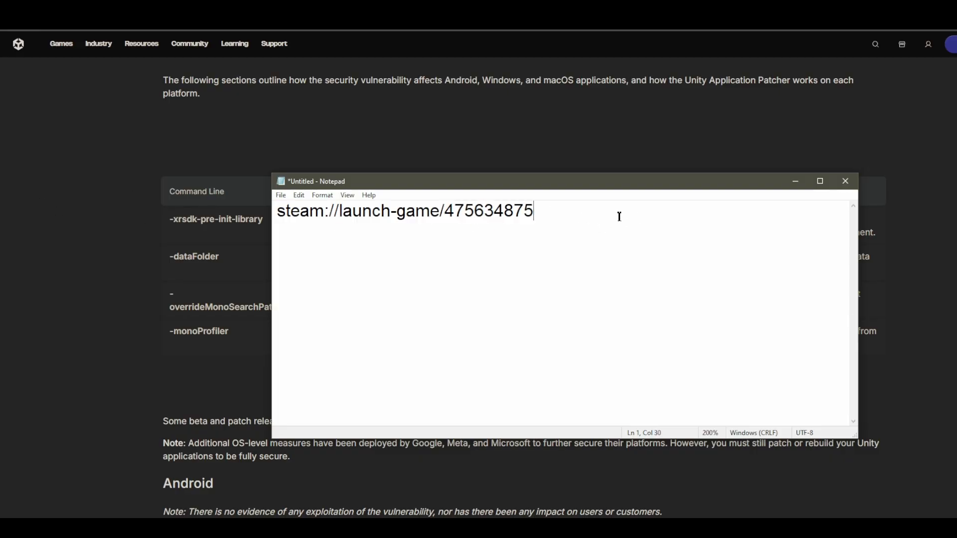
Append /params/jhsdrbkjsh to the link in Notepad and highlight the example parameter value.
text(/params/jhsdrbkjsh)
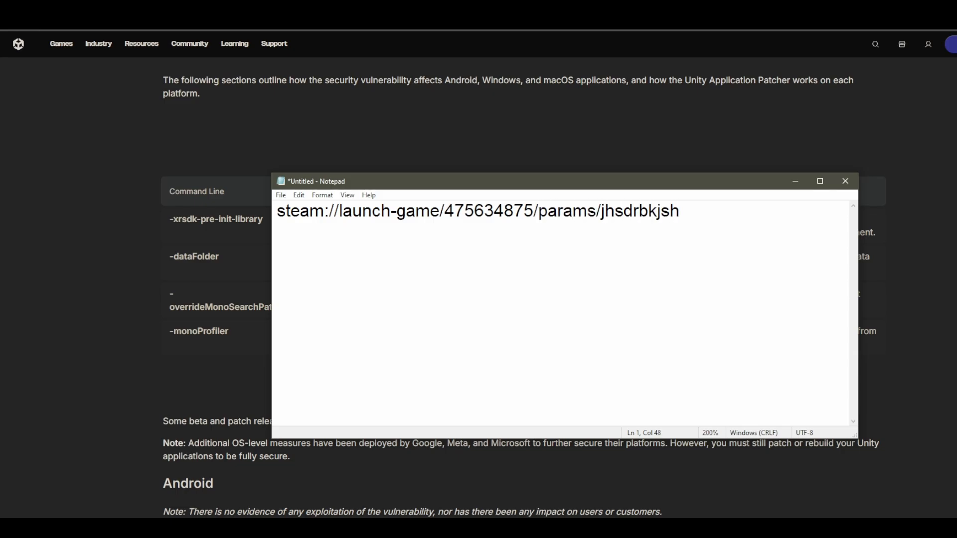
drag(700, 212, 603, 211)
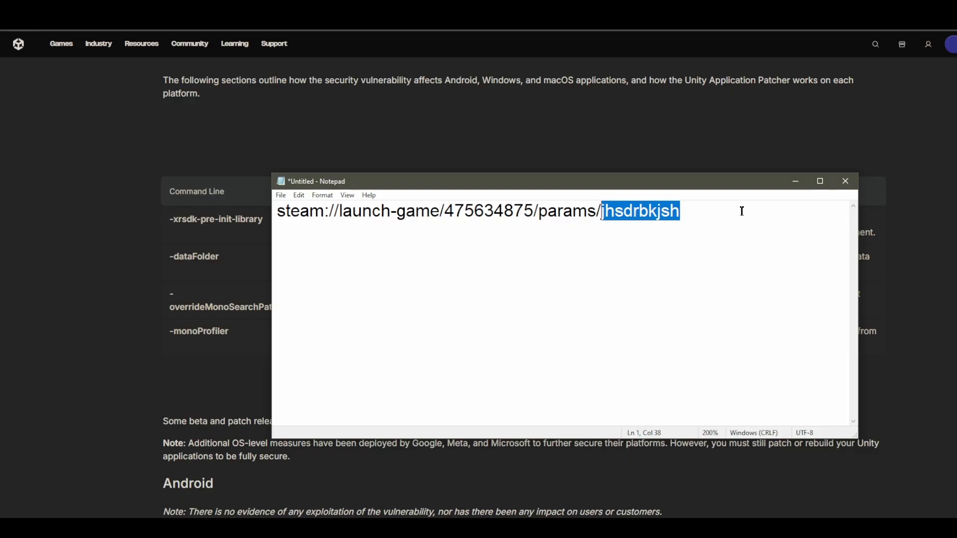
click(743, 211)
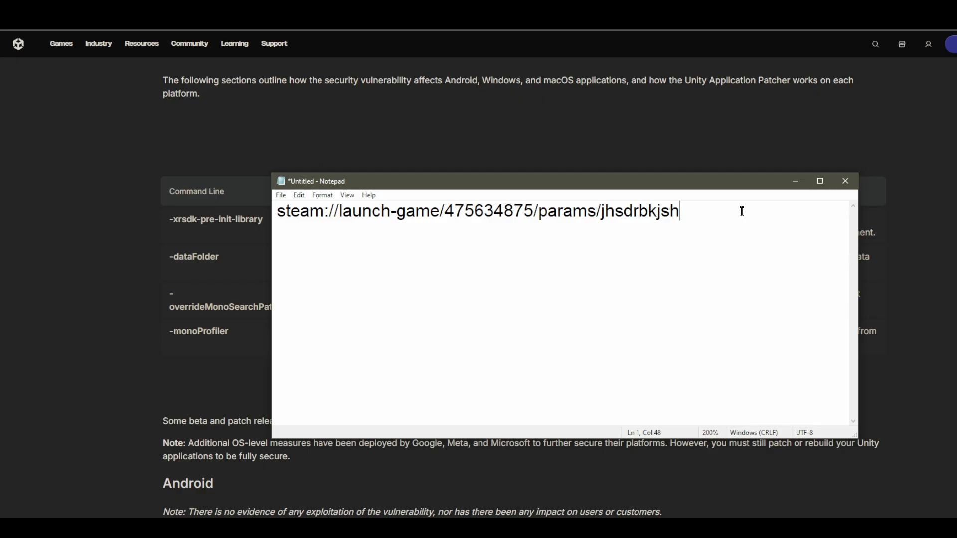
Clear all text from the Notepad note and return to the overview at the start of the remediation guide.
key(ctrl+a)
key(BackSpace)
click(103, 222)
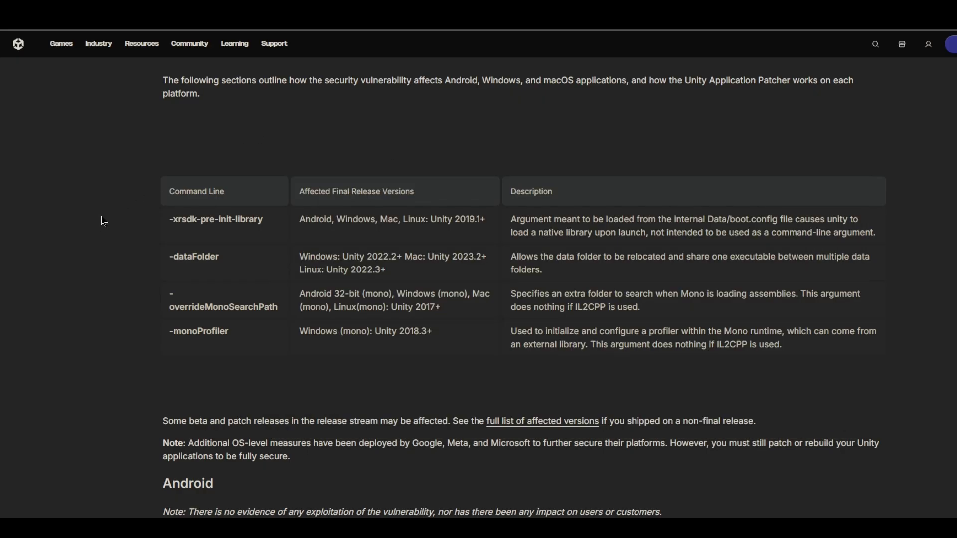
scroll(102, 221, up, 5)
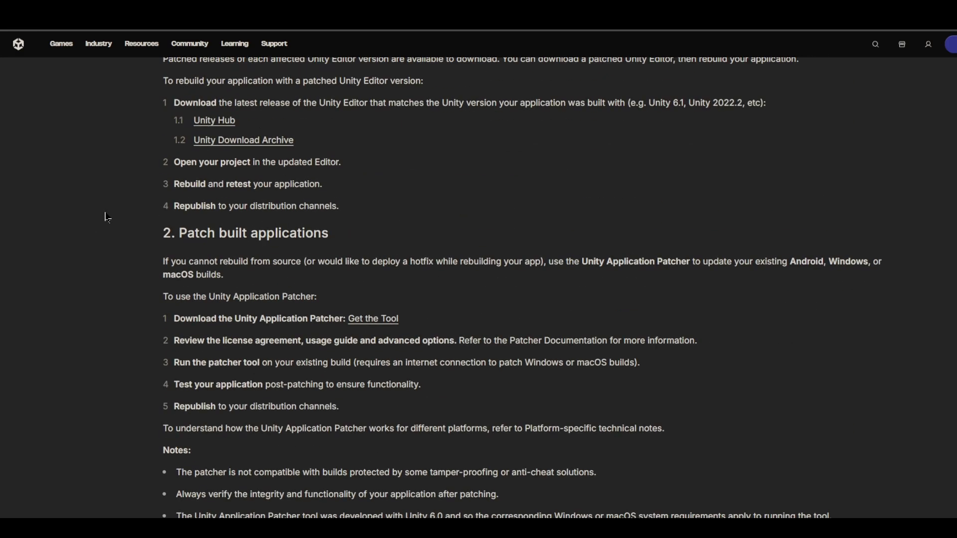
scroll(107, 218, up, 4)
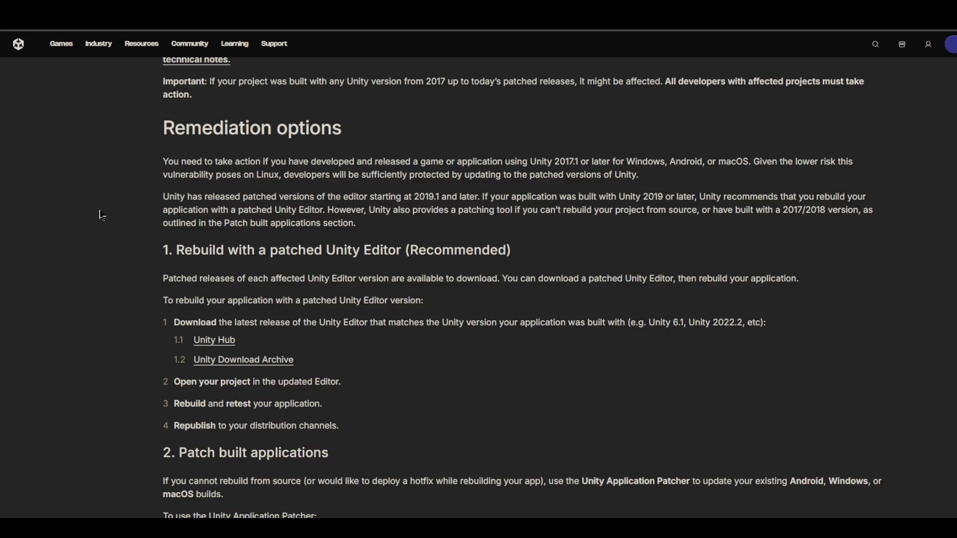
scroll(102, 216, up, 5)
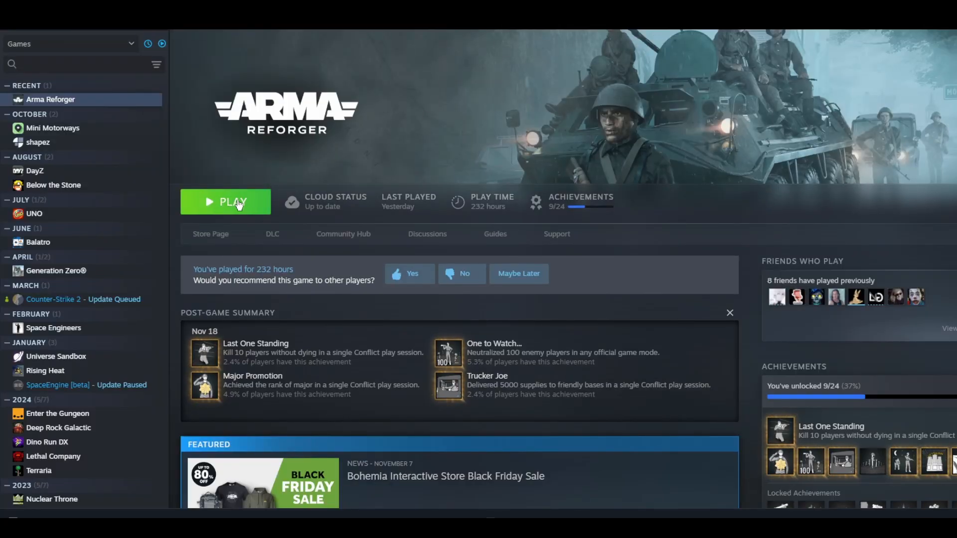
Open Arma Reforger's properties in Steam and enter the sample launch options -dfjhgff -dfsgjhdf34587tyuse.
right_click(95, 99)
click(131, 183)
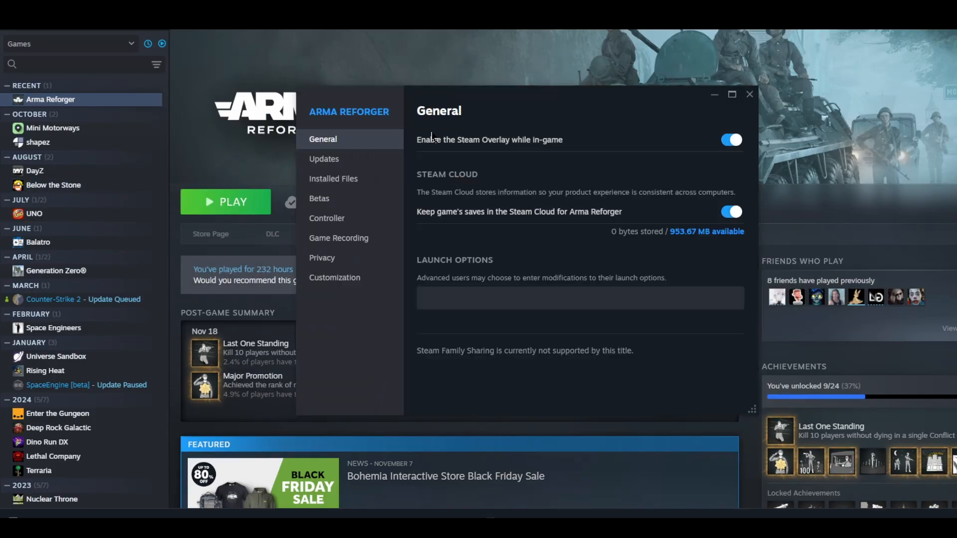
drag(497, 99, 524, 70)
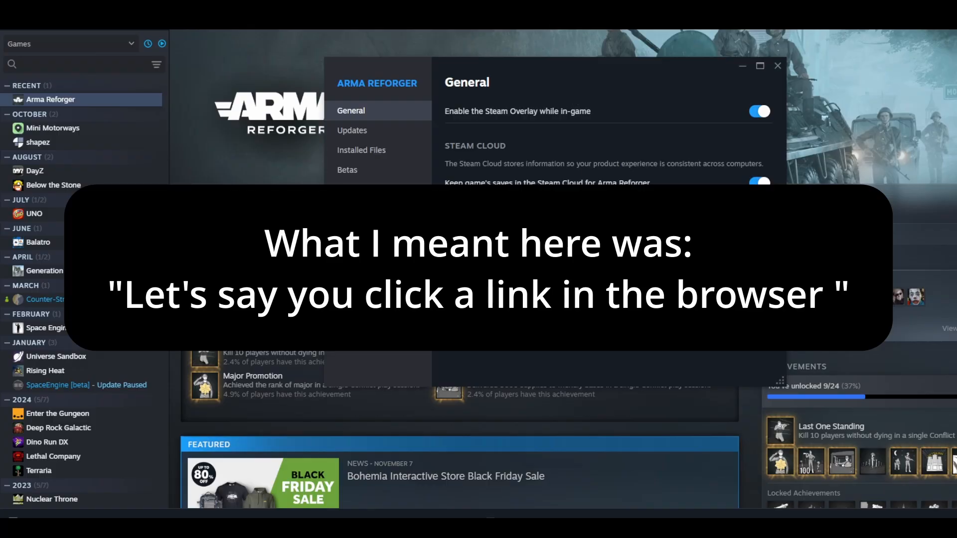
click(523, 273)
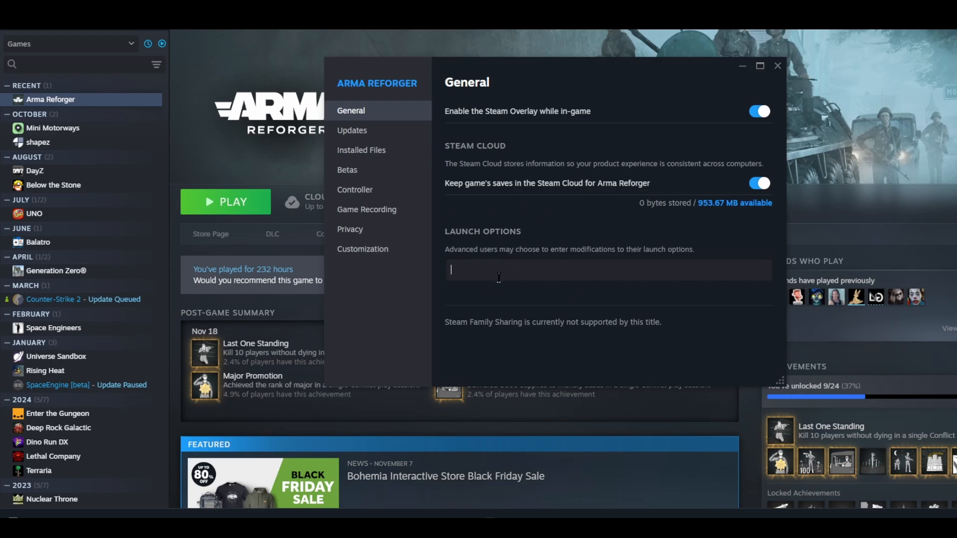
text(-dfjhgff -dfsgjhdf34587tyuse)
drag(580, 277, 421, 256)
click(644, 269)
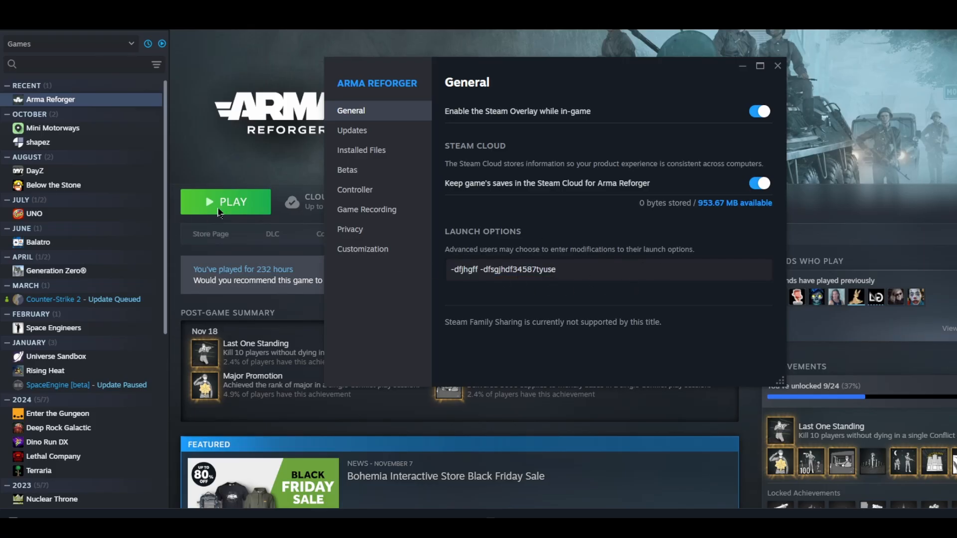
Highlight and delete Arma Reforger's sample launch options and close its properties window.
drag(636, 270, 330, 264)
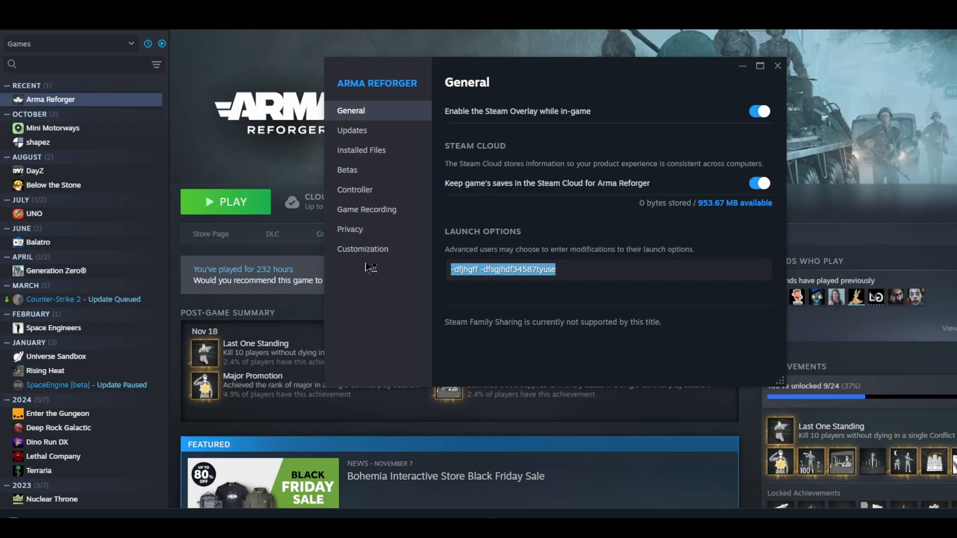
click(584, 263)
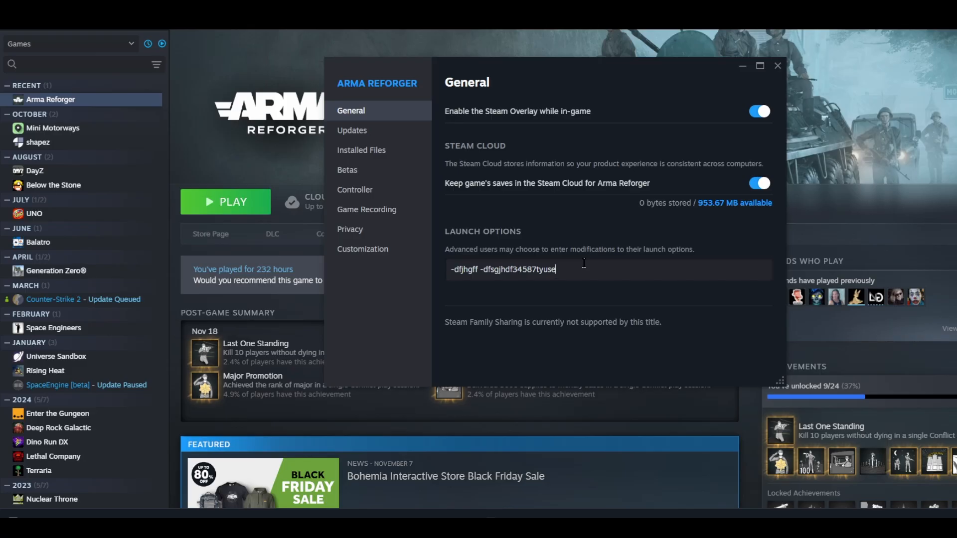
key(ctrl+a)
key(BackSpace)
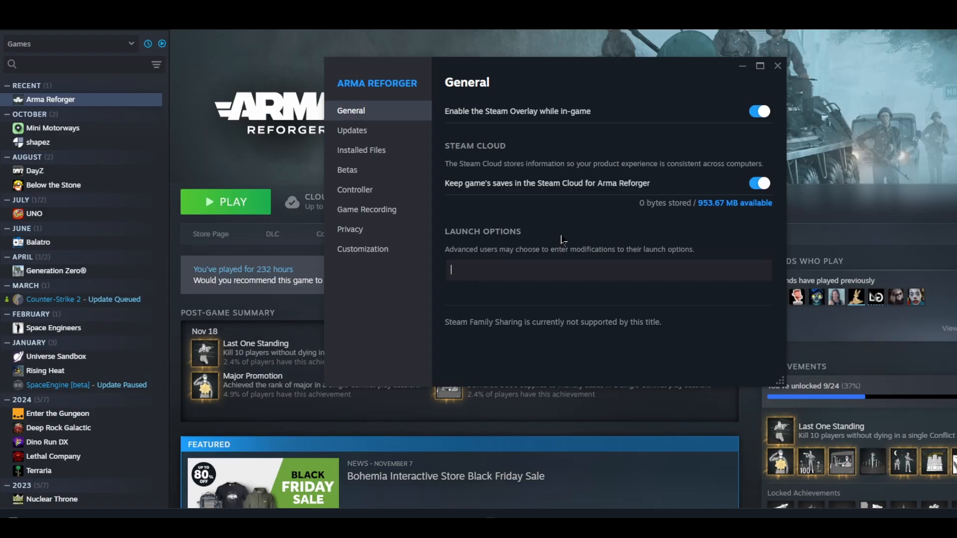
drag(623, 69, 676, 78)
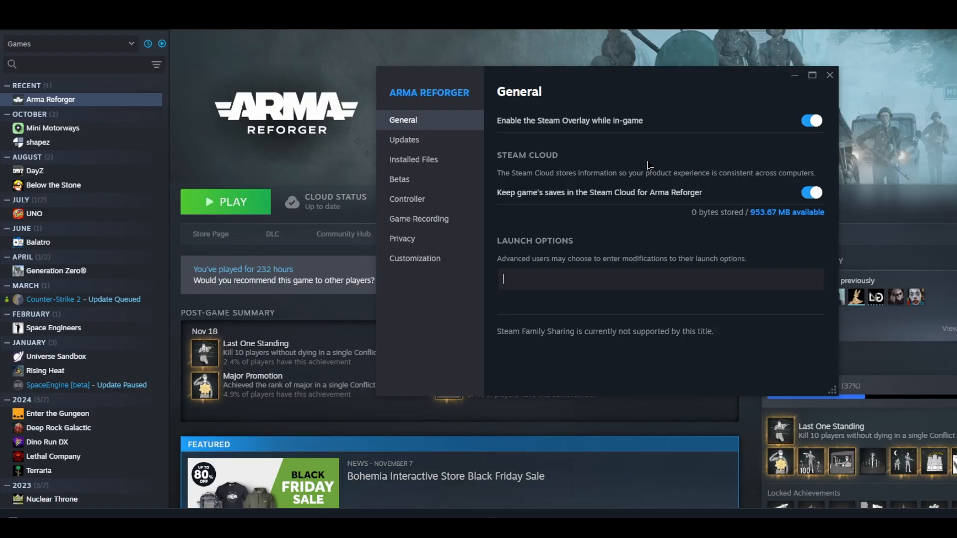
click(830, 76)
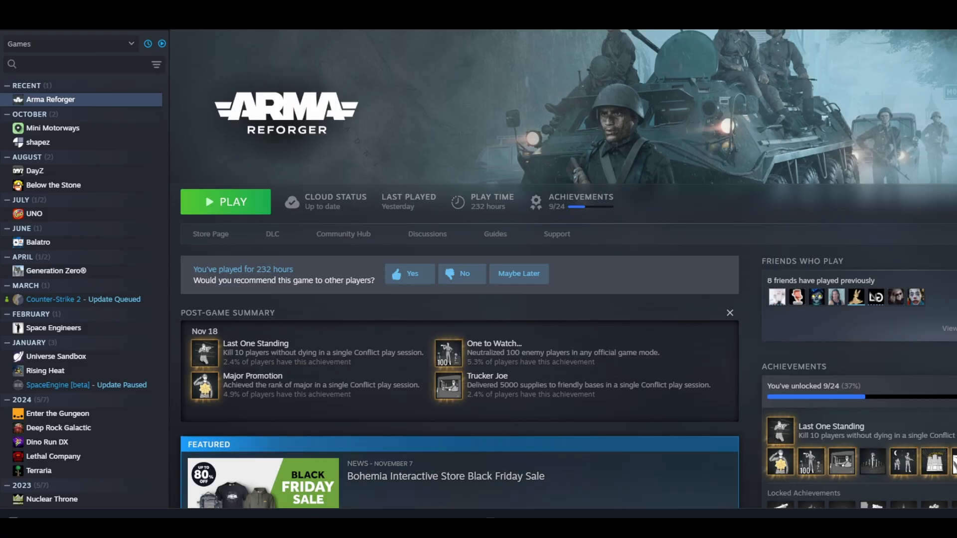
Switch to the Unity remediation guide and return to the Steam library.
mouse_move(281, 529)
click(234, 511)
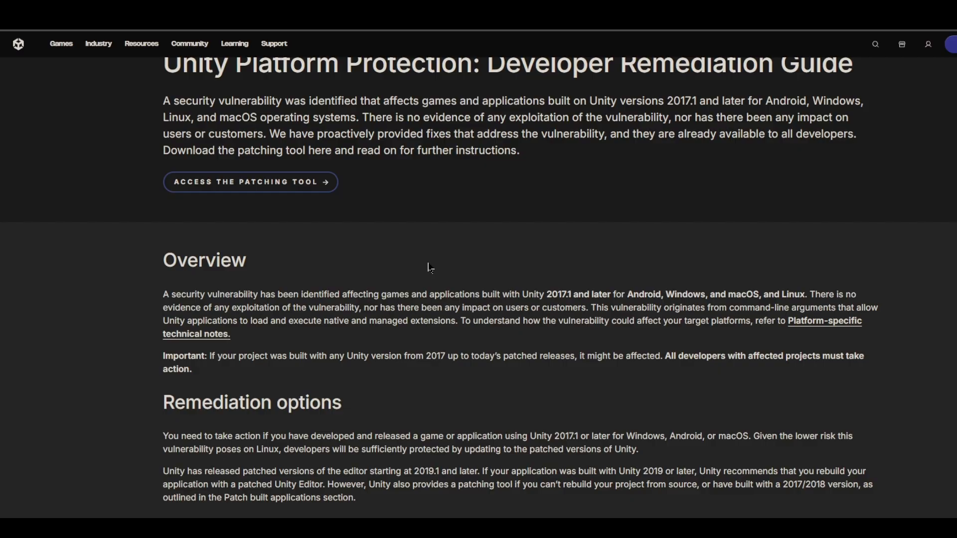
click(956, 10)
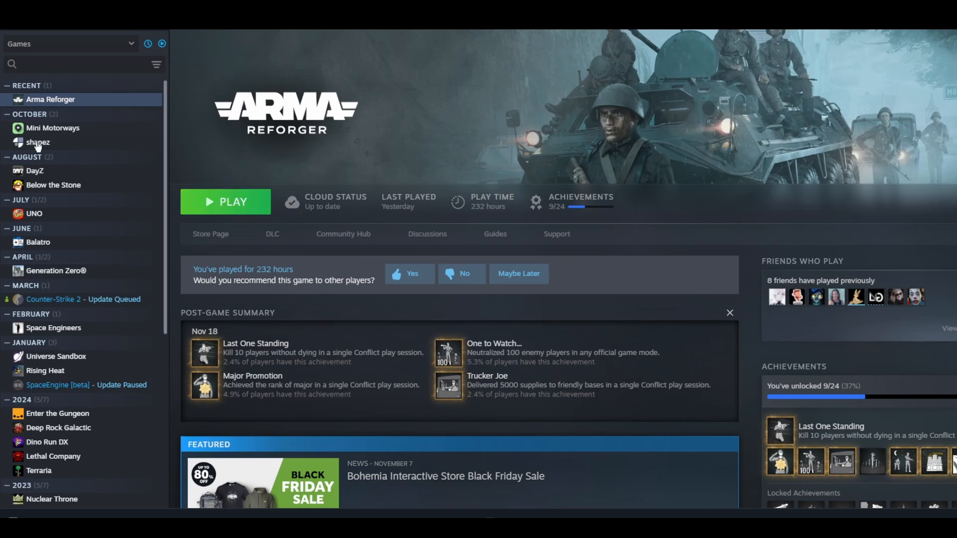
Reopen Arma Reforger's properties, view the launch options setting and close the window.
right_click(123, 101)
click(152, 184)
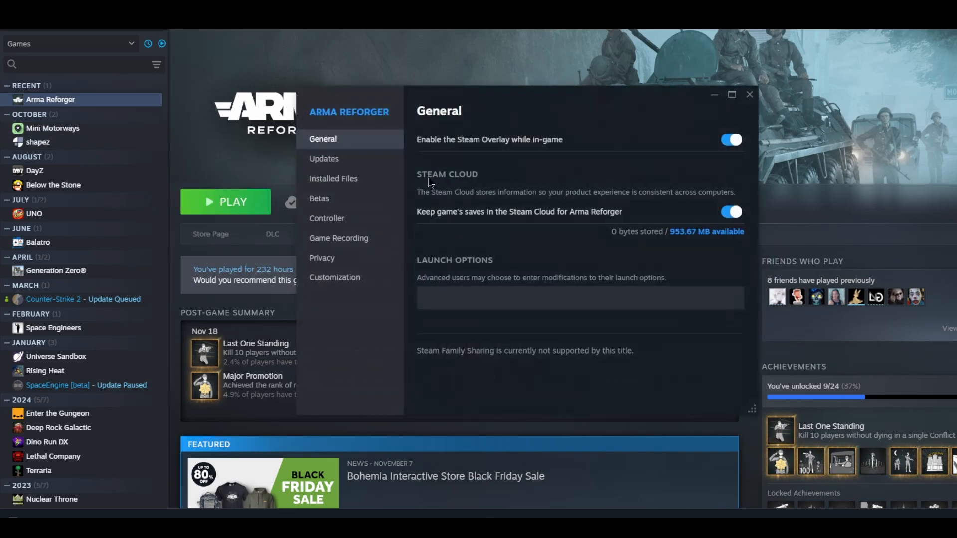
drag(482, 107, 565, 86)
click(575, 286)
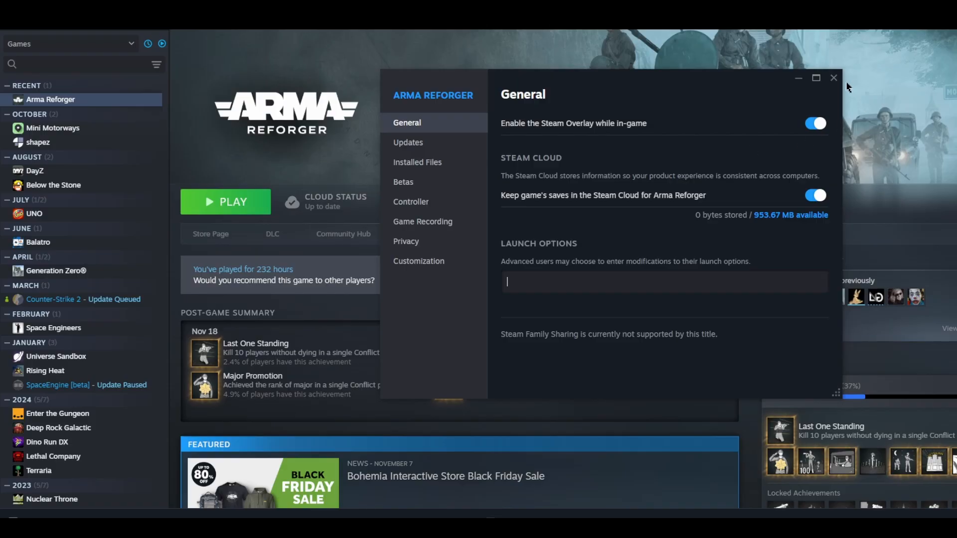
click(833, 78)
View the launch options setting in Below the Stone's properties and close the window.
right_click(106, 184)
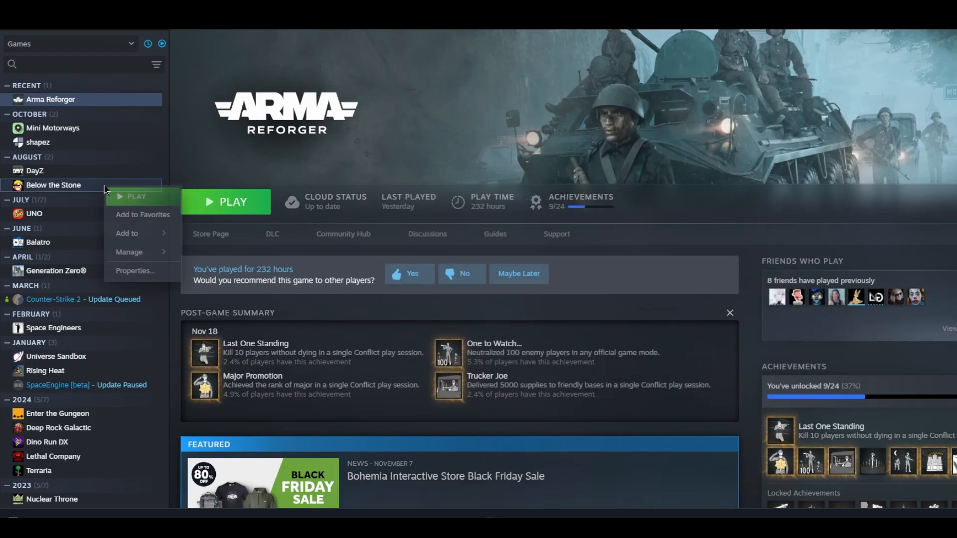
click(122, 267)
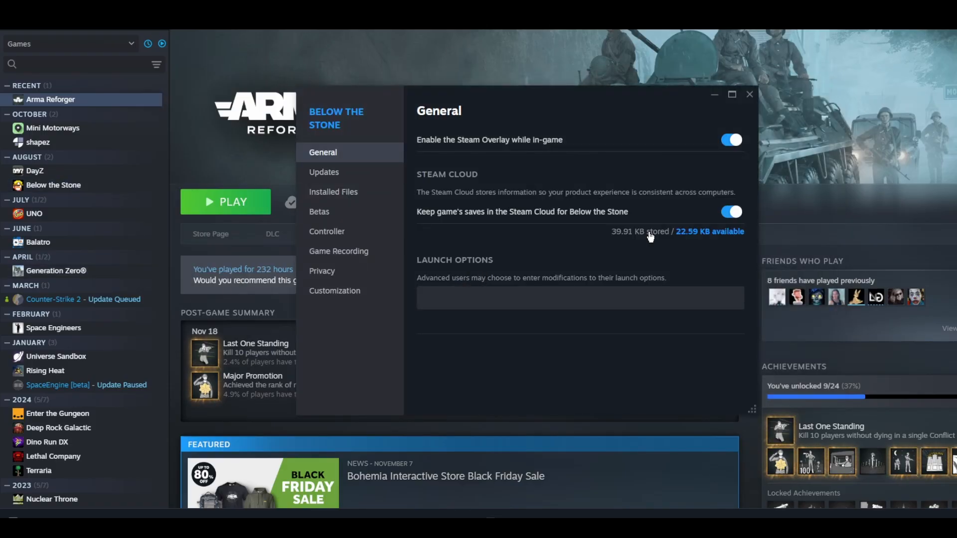
click(750, 95)
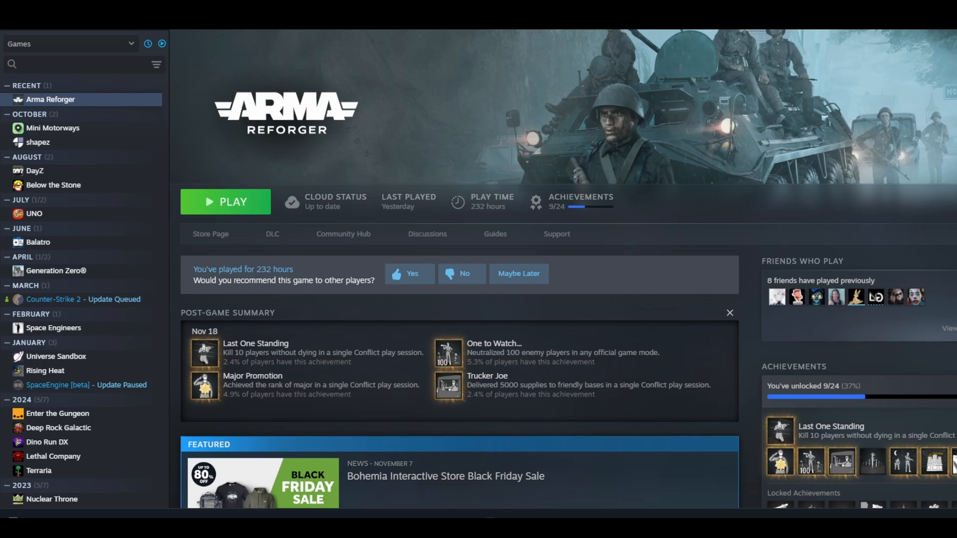
Switch to the browser and view the YouTube results for "unity engine how to use patcher tool".
mouse_move(282, 528)
click(335, 508)
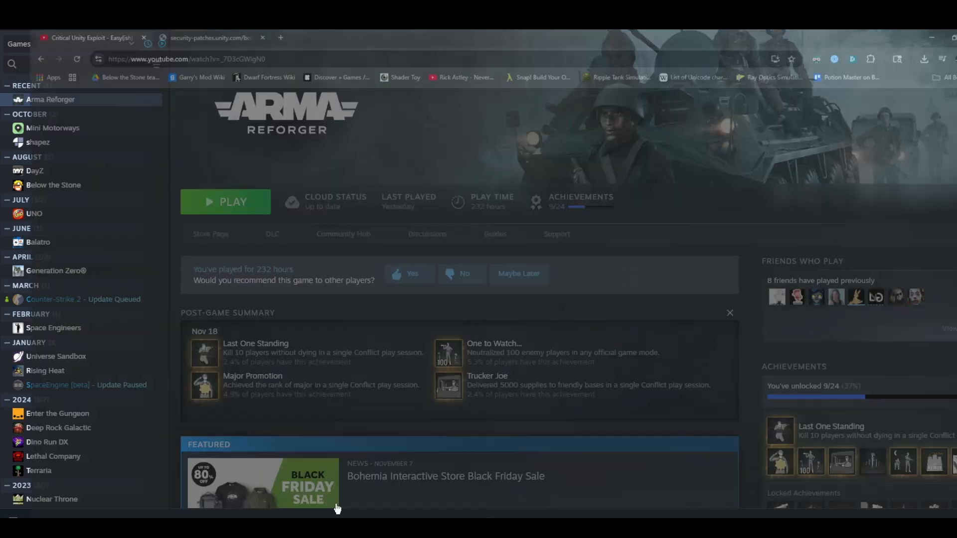
click(14, 19)
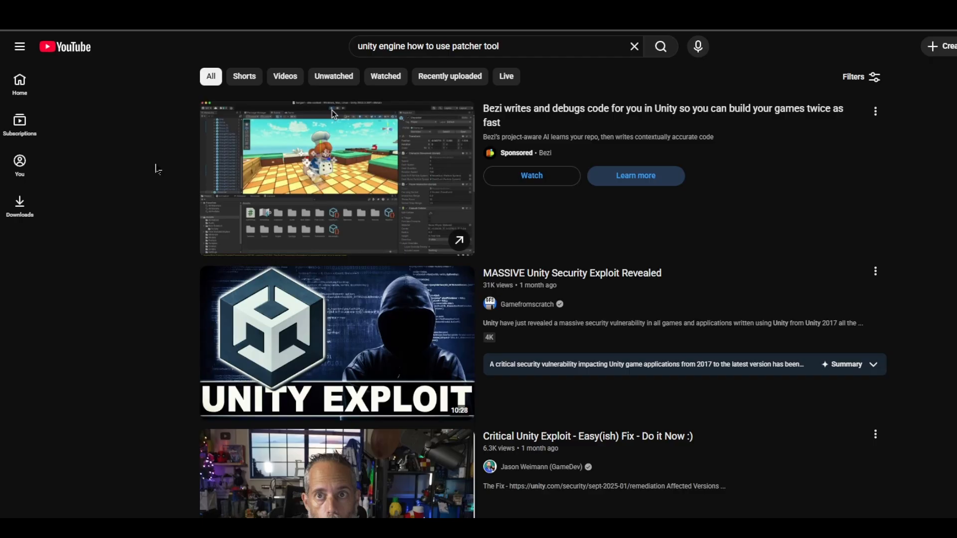
Return to the Unity remediation guide and view its title and introduction.
mouse_move(283, 528)
click(219, 486)
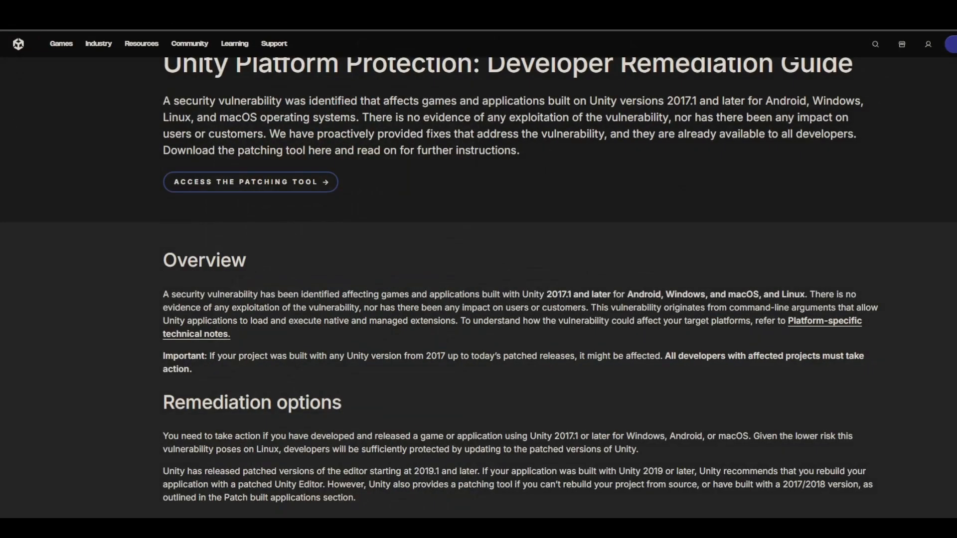
scroll(491, 275, up, 1)
scroll(491, 275, up, 2)
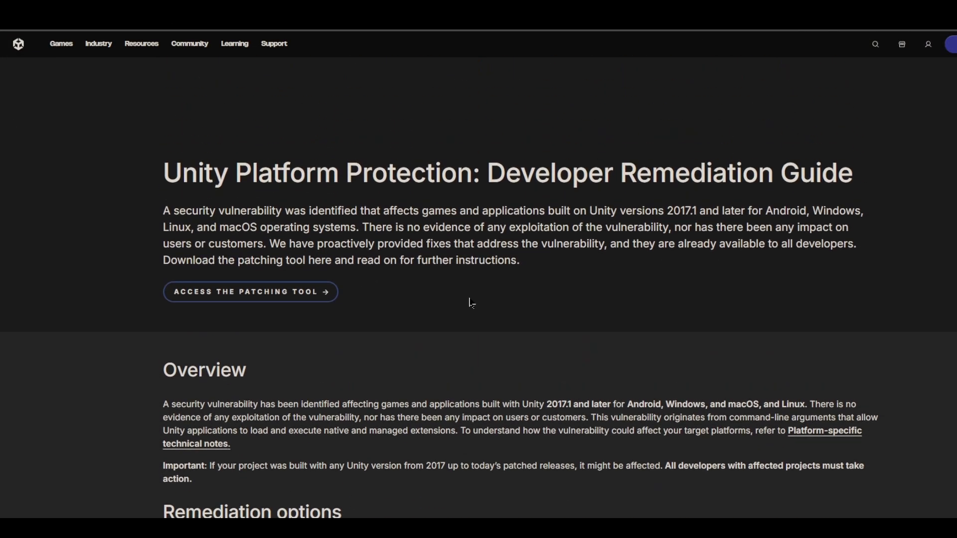